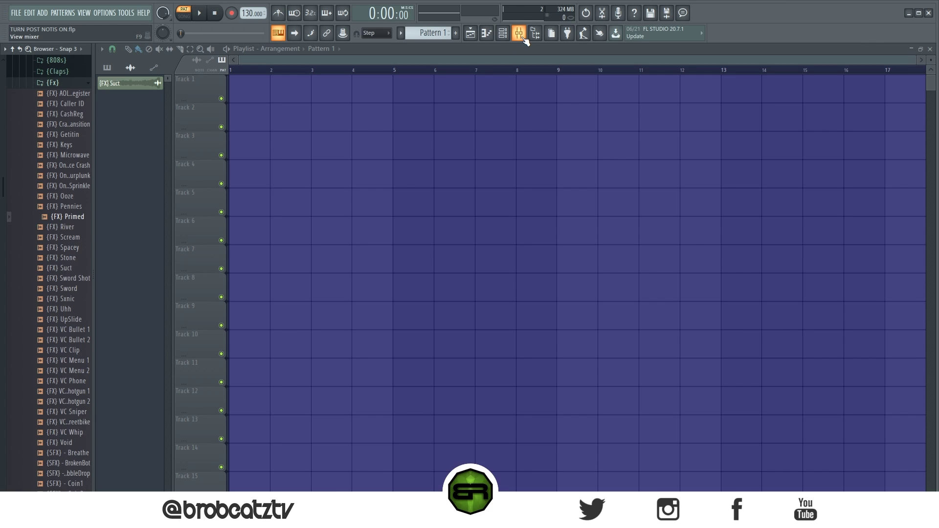
# Open the mixer and examine the effects and routing of the Master, SFX, DRUM BUS, drum and 808 tracks.
pyautogui.click(524, 39)
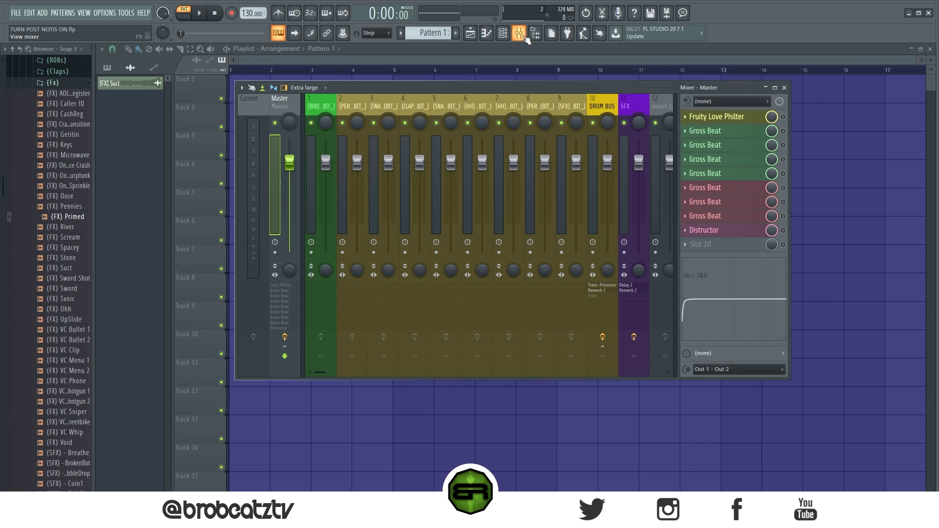
pyautogui.click(634, 105)
pyautogui.click(571, 105)
pyautogui.click(409, 114)
pyautogui.click(316, 107)
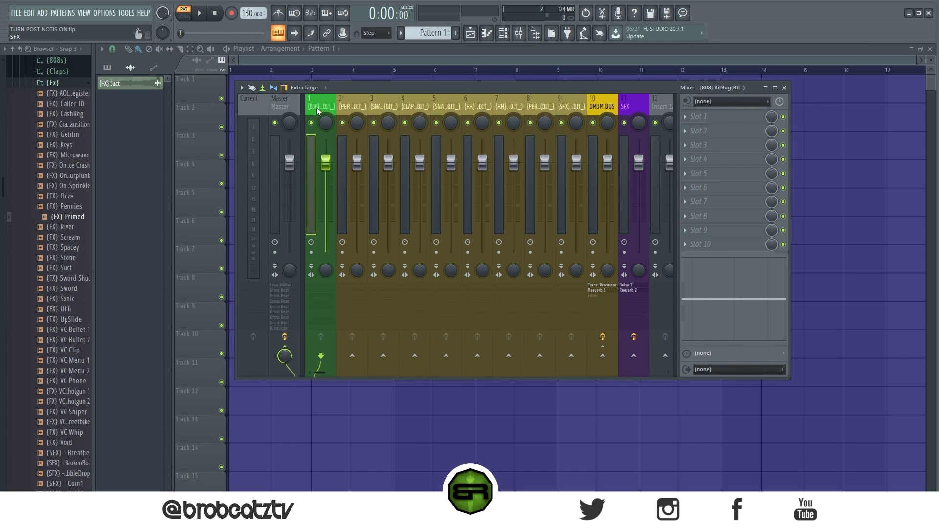
pyautogui.click(277, 104)
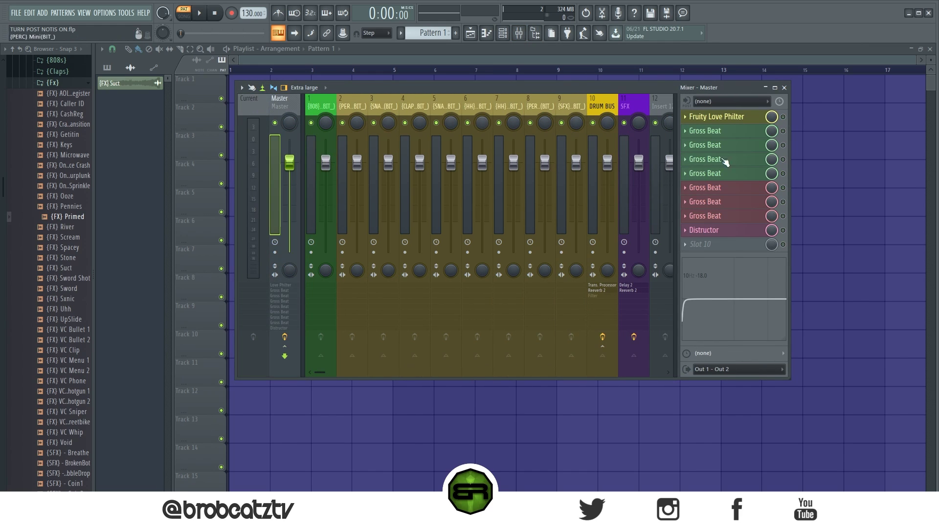
pyautogui.click(619, 107)
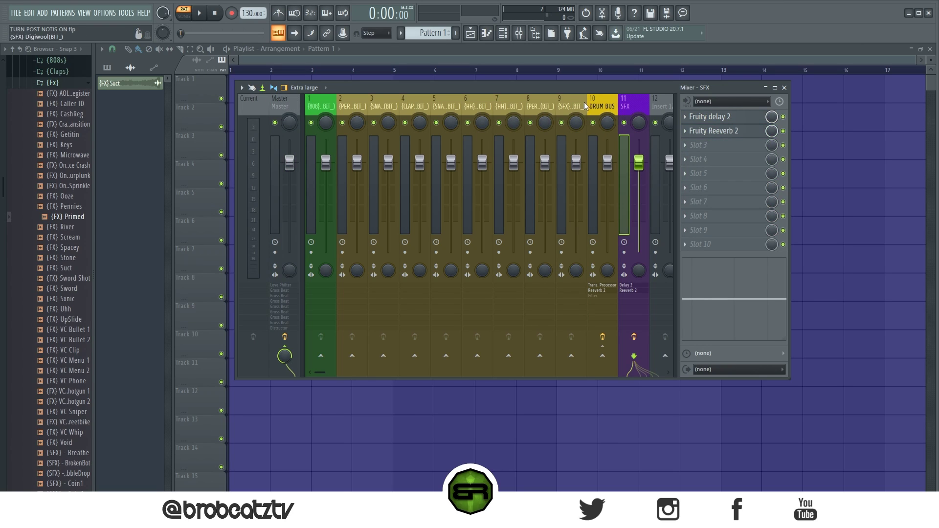
pyautogui.click(605, 107)
pyautogui.moveTo(605, 108); pyautogui.dragTo(314, 101)
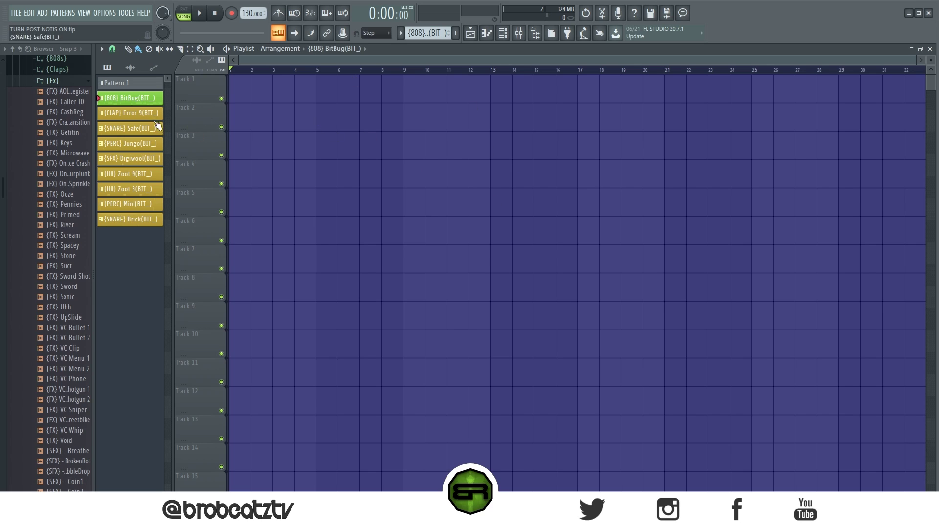
# Place the nine 808, clap, snare, percussion, SFX and hi-hat patterns at bar 1, one per track on Tracks 1 to 9.
pyautogui.click(131, 220)
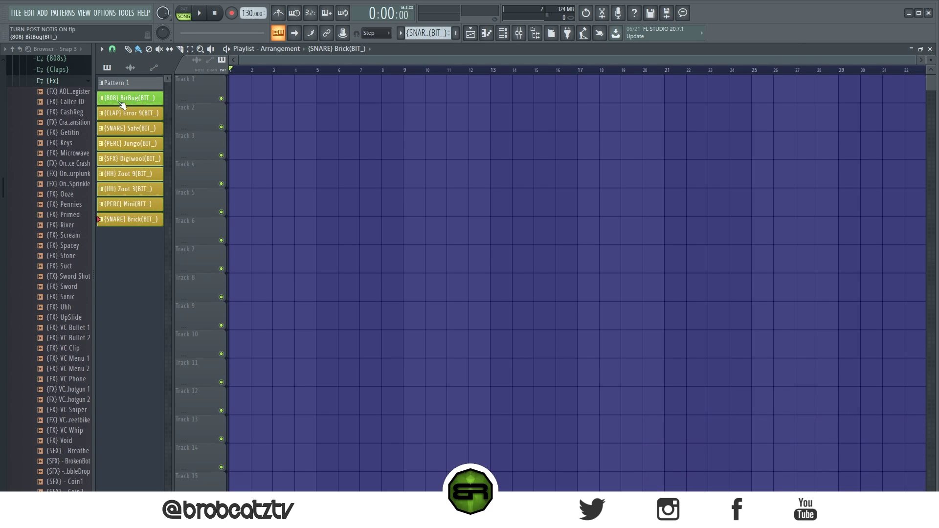
pyautogui.moveTo(117, 100); pyautogui.dragTo(232, 91)
pyautogui.click(151, 83)
pyautogui.rightClick(119, 86)
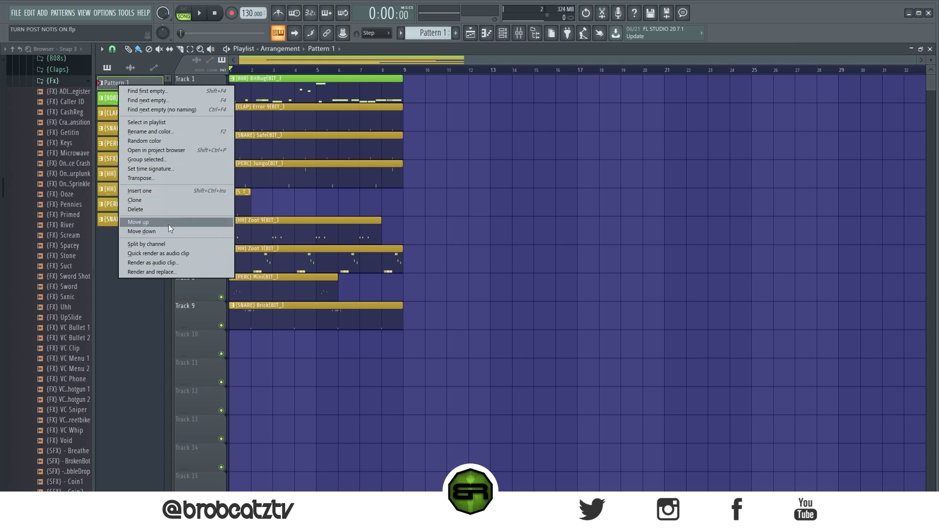
pyautogui.click(133, 340)
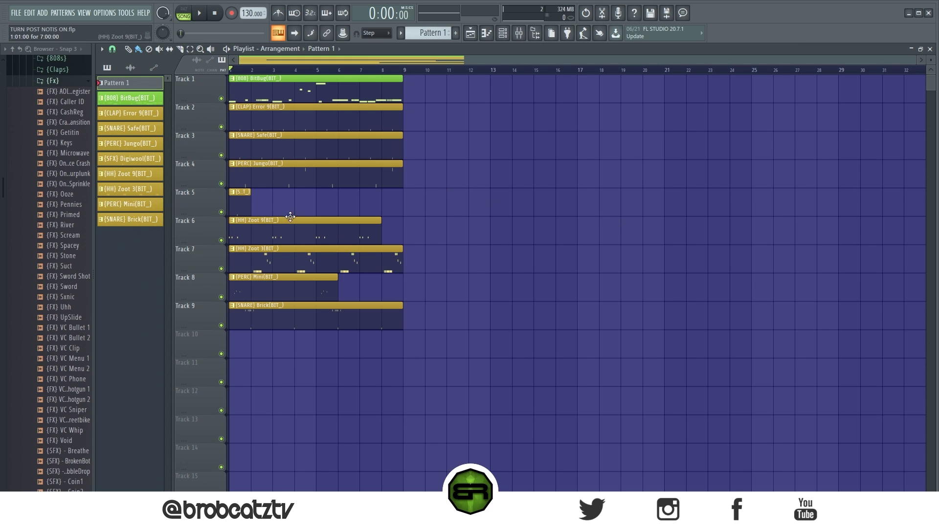
# Extend the shorter SFX Digiwool, HH Zoot 9 and PERC Mini clips so they end at bar 9.
pyautogui.moveTo(250, 203); pyautogui.dragTo(403, 221)
pyautogui.moveTo(338, 291); pyautogui.dragTo(403, 291)
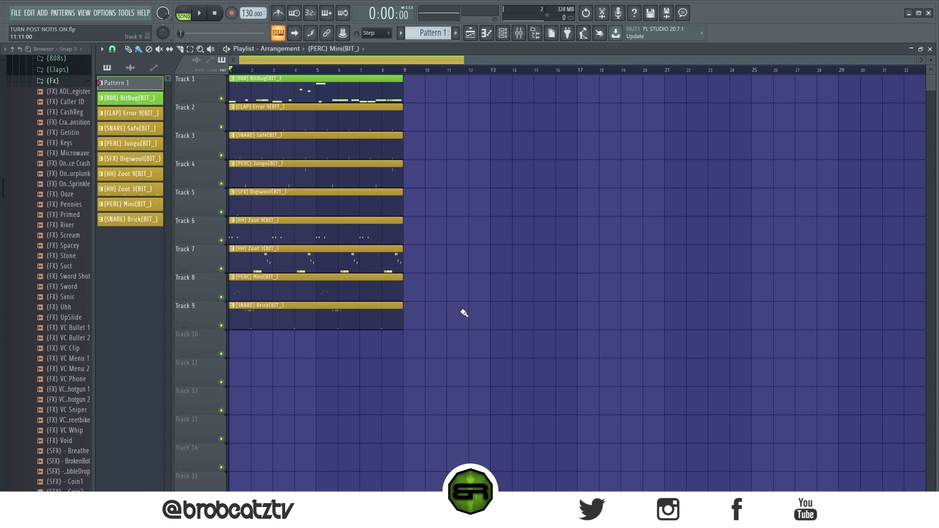
# Duplicate all nine clips to bar 9, and delete every clip except the 808 from the first eight bars.
pyautogui.moveTo(447, 357); pyautogui.dragTo(438, 86)
pyautogui.click(597, 178)
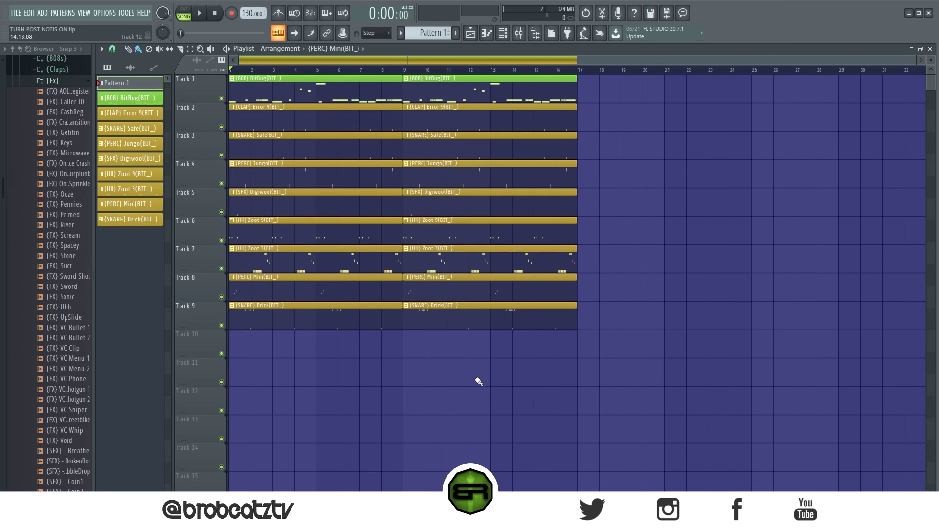
pyautogui.moveTo(281, 108); pyautogui.dragTo(275, 316)
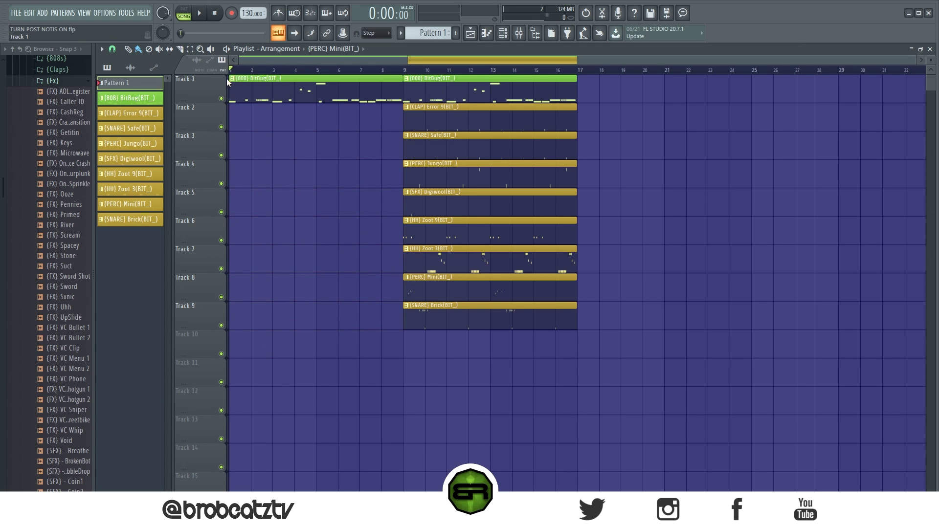
# Make the first 808 BitBug clip on Track 1 unique and open it in the piano roll.
pyautogui.click(245, 86)
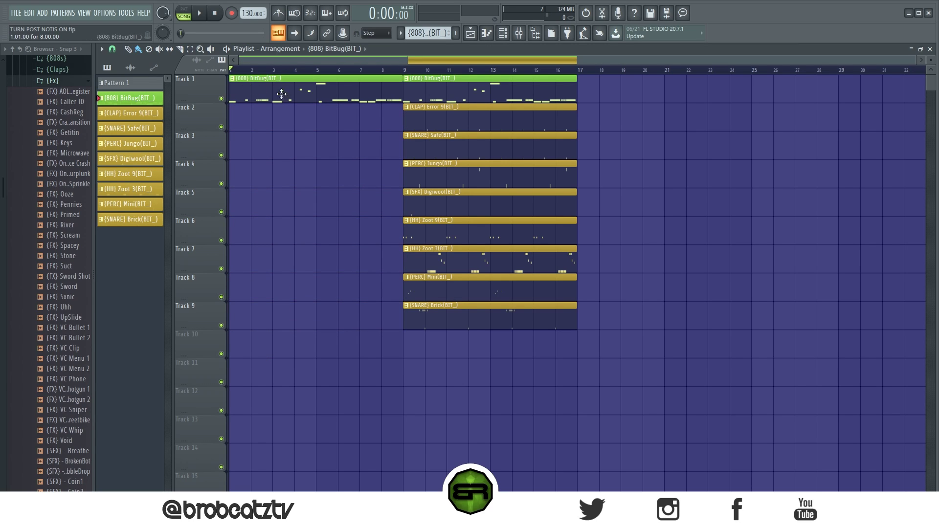
pyautogui.click(234, 82)
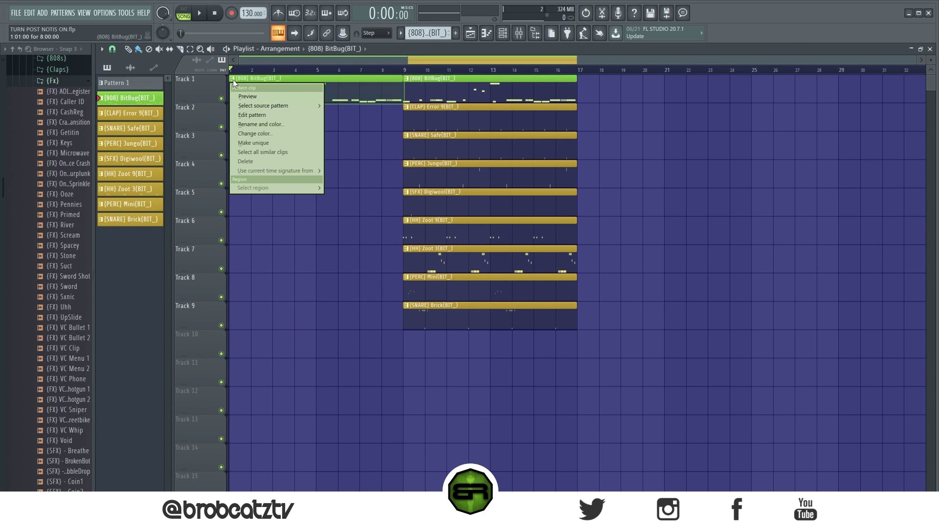
pyautogui.click(268, 144)
pyautogui.doubleClick(314, 94)
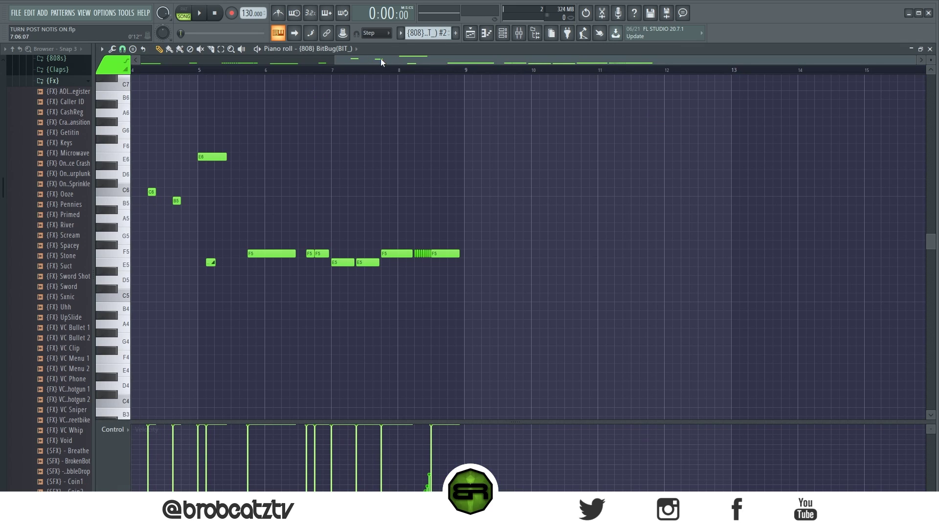
# Lengthen the E5 and F5 notes that start in bar 3 of the 808 pattern, stretching the F5 to bar 4's C6.
pyautogui.moveTo(381, 58); pyautogui.dragTo(180, 59)
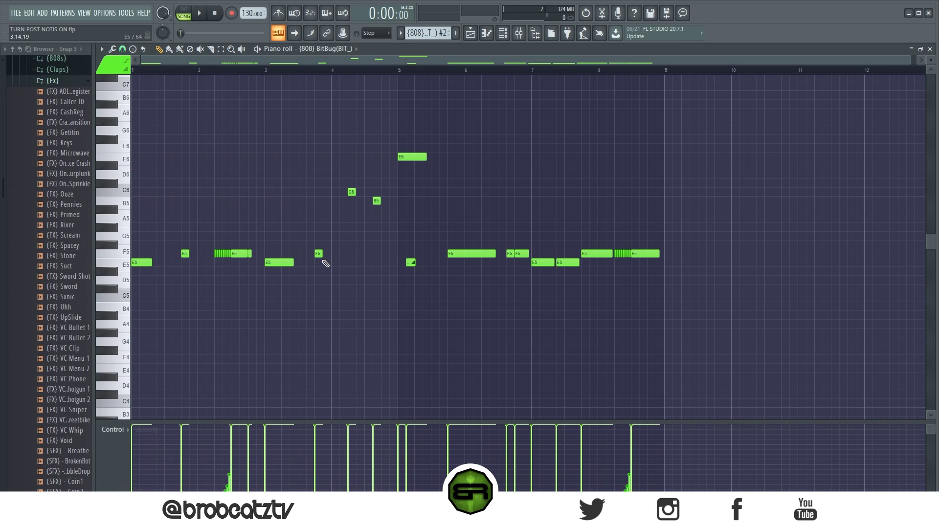
pyautogui.moveTo(321, 254); pyautogui.dragTo(349, 257)
pyautogui.moveTo(293, 264); pyautogui.dragTo(310, 264)
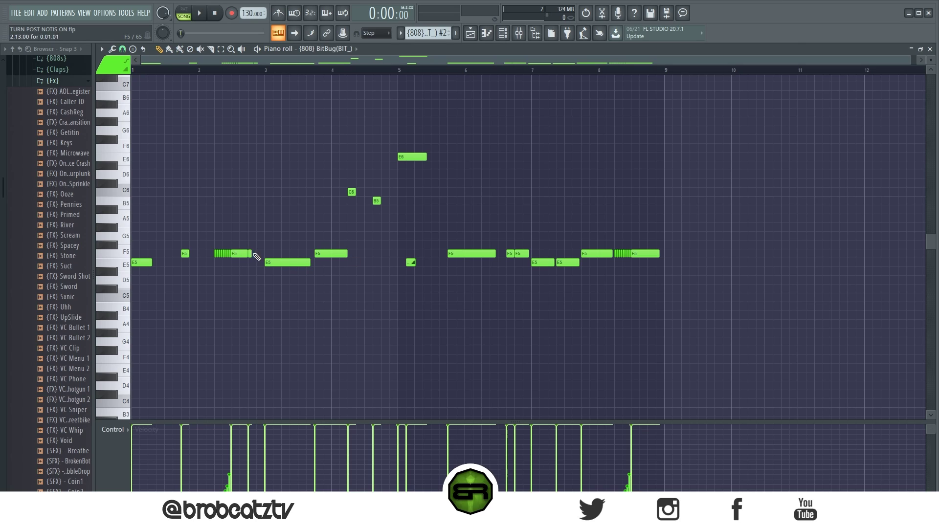
# Delete the 808 notes in bars 1 and 2 and replace them with a copy of the bar 3 to 4 phrase.
pyautogui.rightClick(220, 255)
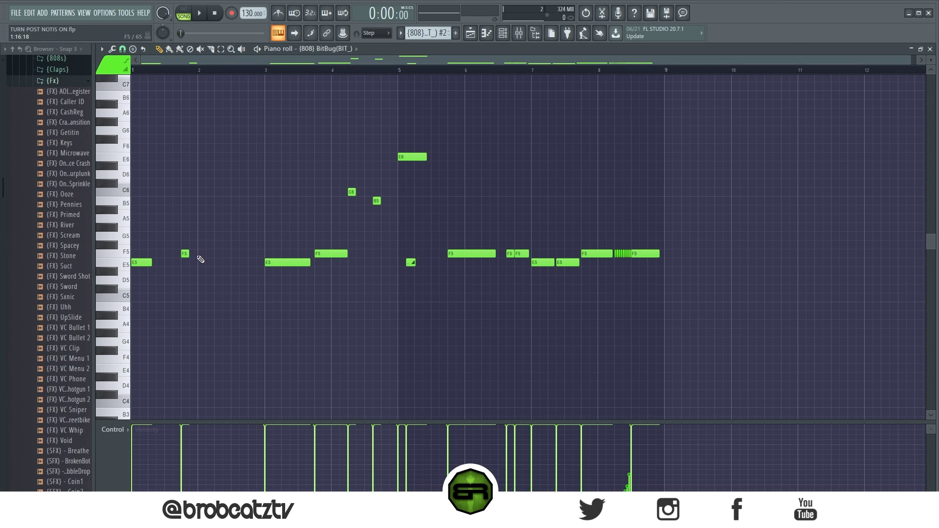
pyautogui.rightClick(184, 253)
pyautogui.rightClick(147, 262)
pyautogui.moveTo(234, 163); pyautogui.dragTo(380, 283)
pyautogui.moveTo(300, 263); pyautogui.dragTo(167, 263)
pyautogui.click(168, 279)
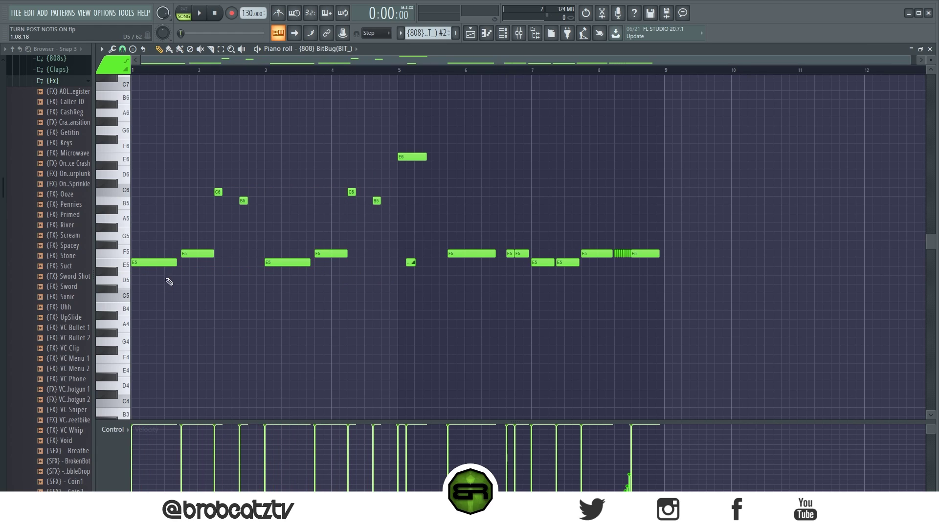
# Play the 808 pattern and delete the copied C6 and B5 notes in bar 2.
pyautogui.press('space')
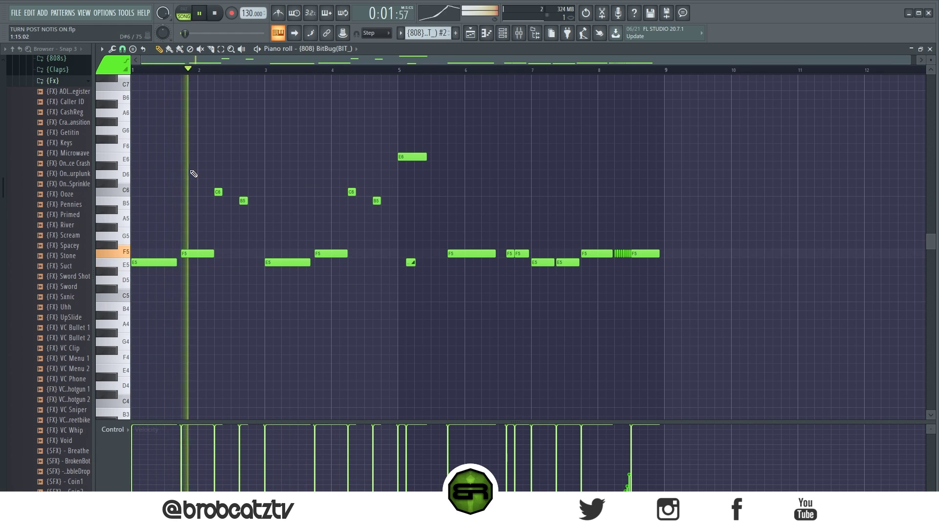
pyautogui.rightClick(218, 192)
pyautogui.press('space')
pyautogui.rightClick(244, 201)
pyautogui.press('space')
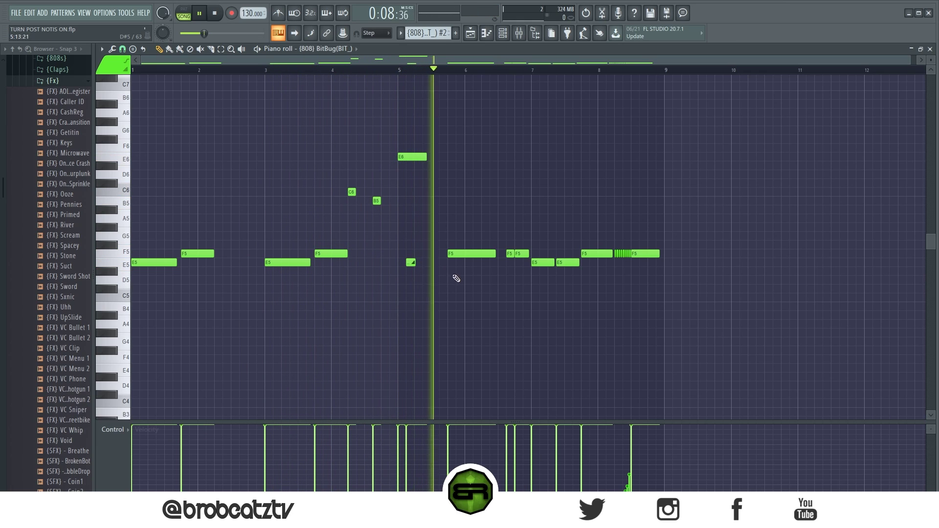
# Delete the two short F5 notes in bar 6 and the second E5 note in bar 7, and stop playback.
pyautogui.rightClick(510, 253)
pyautogui.rightClick(521, 254)
pyautogui.rightClick(563, 263)
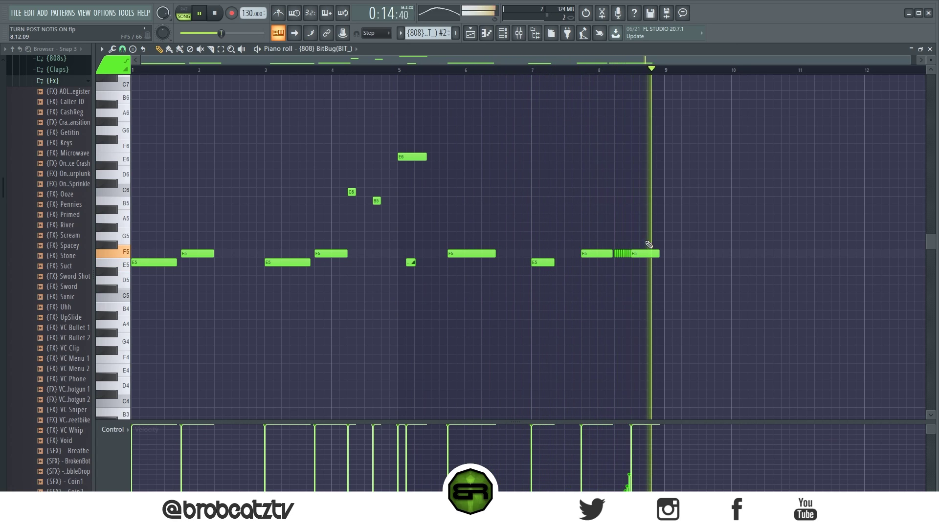
pyautogui.press('space')
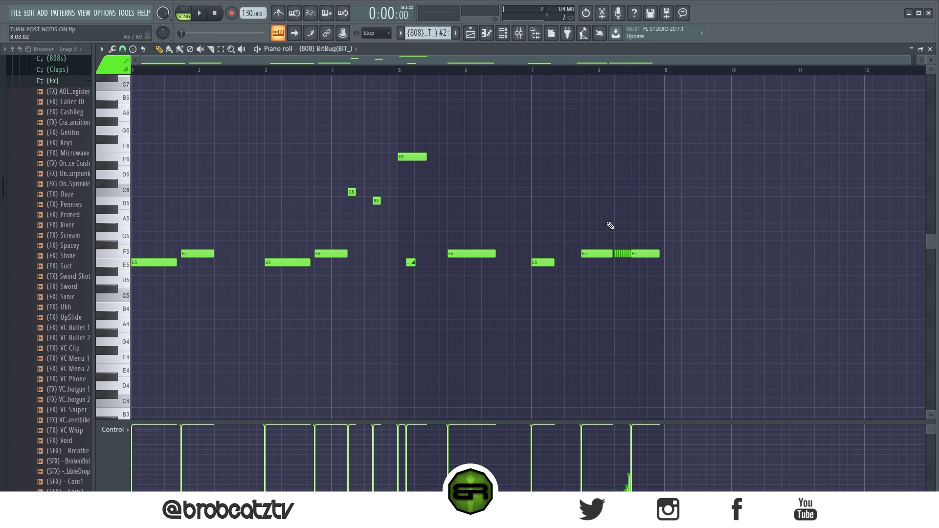
# Return to the playlist, play the 808 intro, and set the playback position near bar 7.
pyautogui.click(470, 34)
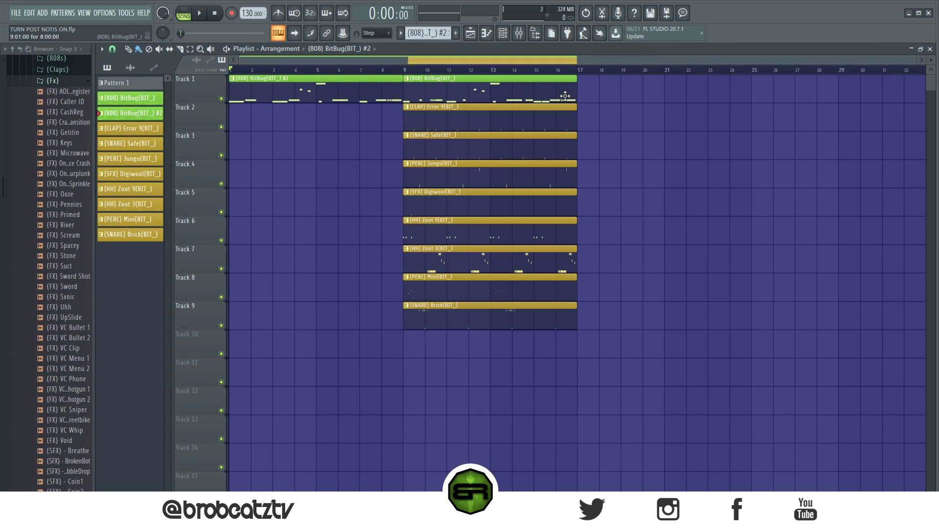
pyautogui.press('space')
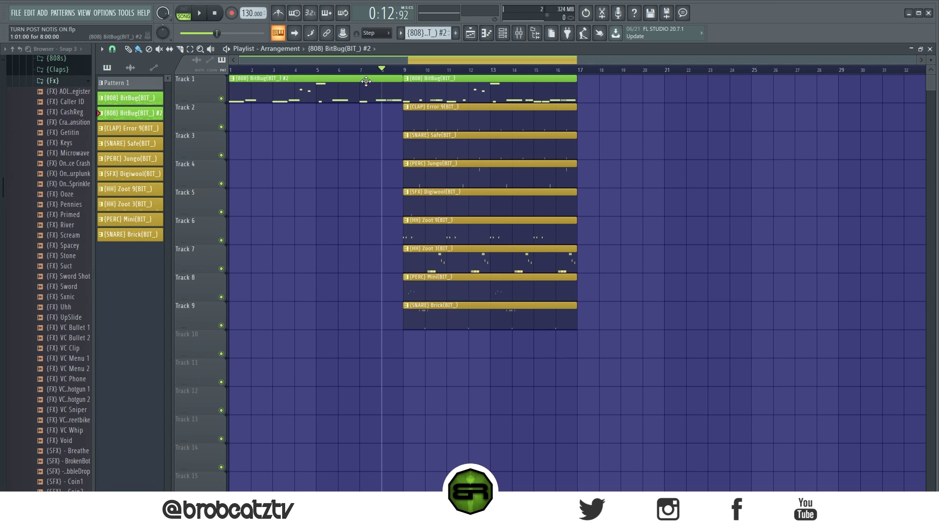
pyautogui.click(361, 69)
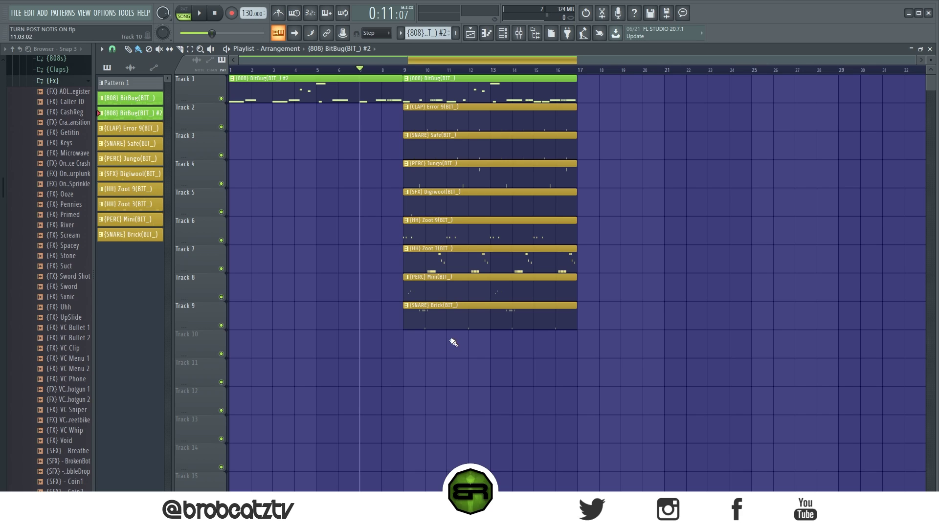
# Duplicate the full eight-bar section starting at bar 9 twice, filling bars 17 to 33.
pyautogui.moveTo(413, 63)
pyautogui.mouseDown()
pyautogui.moveTo(372, 63)
pyautogui.moveTo(419, 63)
pyautogui.mouseUp()
pyautogui.moveTo(615, 358)
pyautogui.keyDown('ctrl'); pyautogui.mouseDown()
pyautogui.moveTo(597, 301)
pyautogui.moveTo(429, 89)
pyautogui.moveTo(663, 90)
pyautogui.moveTo(610, 91)
pyautogui.mouseUp(); pyautogui.keyUp('ctrl')
pyautogui.hotkey('ctrl', 'b')
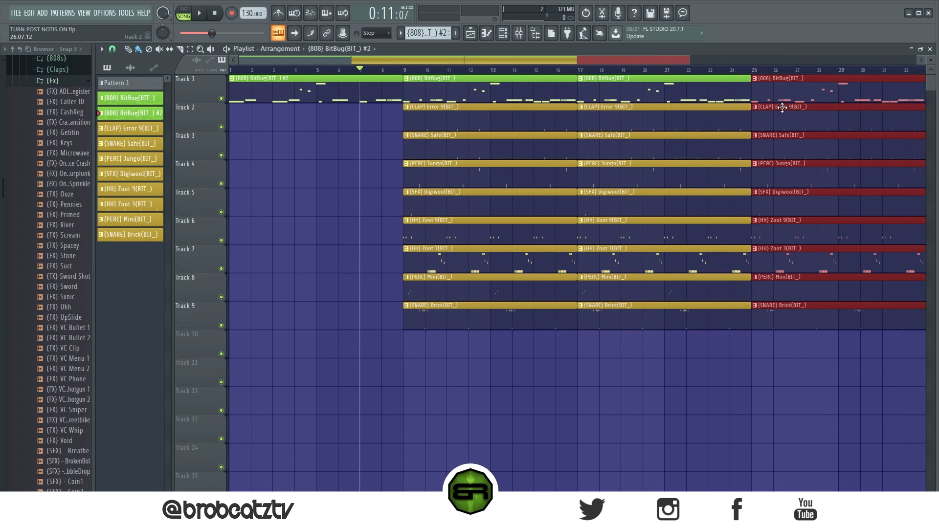
pyautogui.scroll(-3, 739, 410)
pyautogui.click(738, 410)
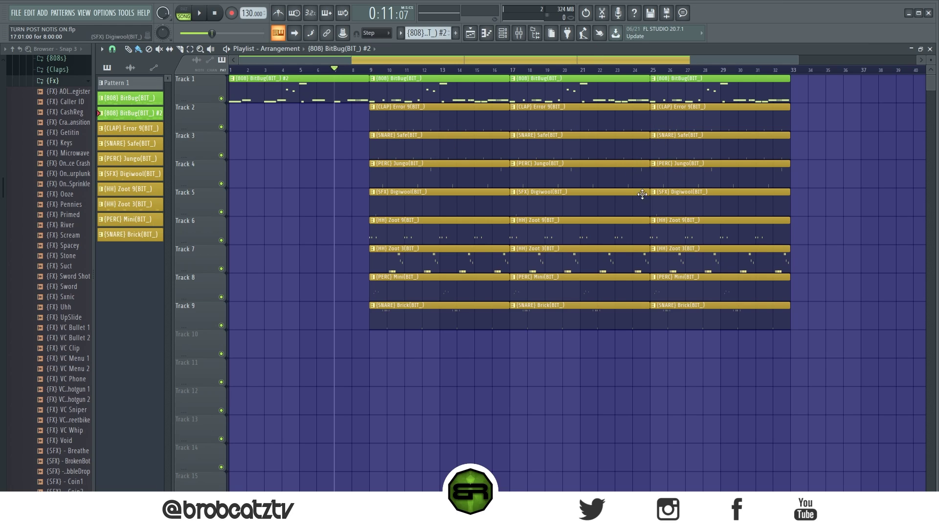
# Delete the HH Zoot 9, HH Zoot 3, PERC Mini and SNARE Brick clips between bars 17 and 25.
pyautogui.rightClick(572, 126)
pyautogui.hotkey('ctrl', 'z')
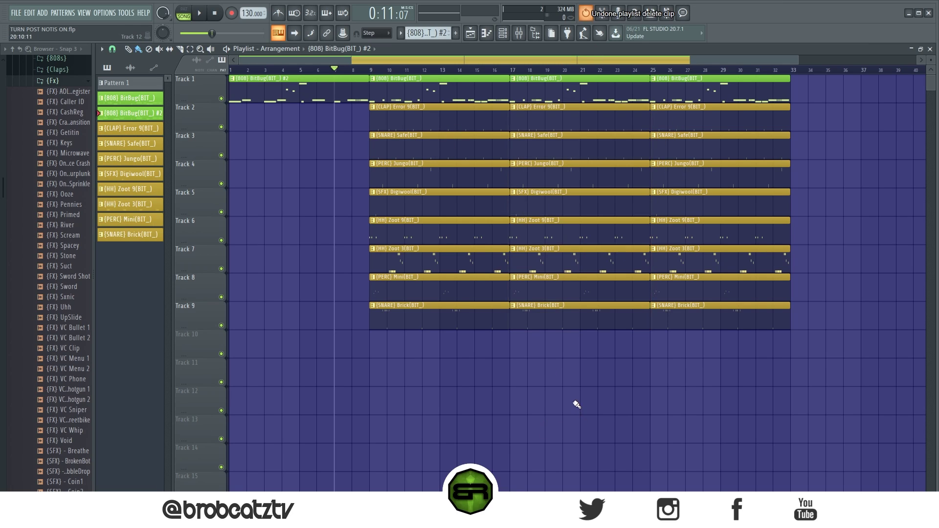
pyautogui.rightClick(540, 239)
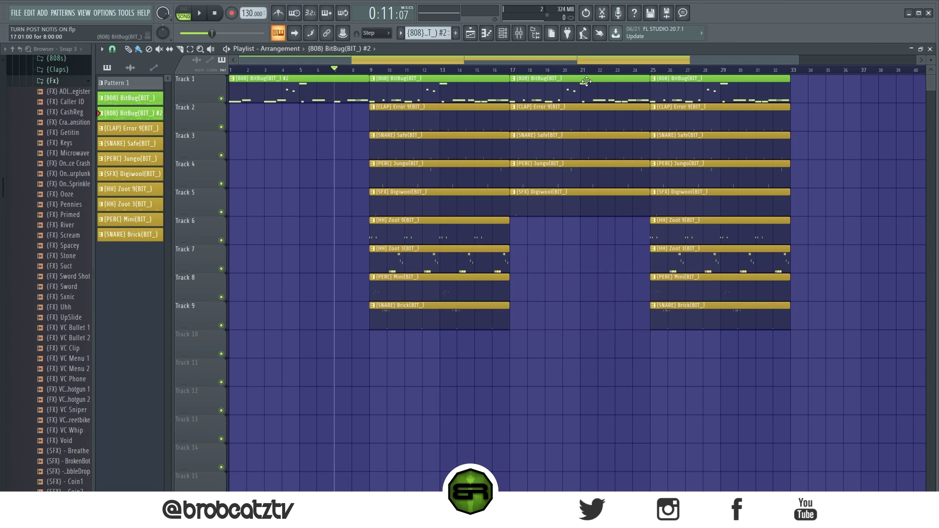
# Shorten all drum and SFX clips on Tracks 2 to 9 that start at bar 25 so they end at bar 31.
pyautogui.moveTo(767, 104); pyautogui.dragTo(755, 357)
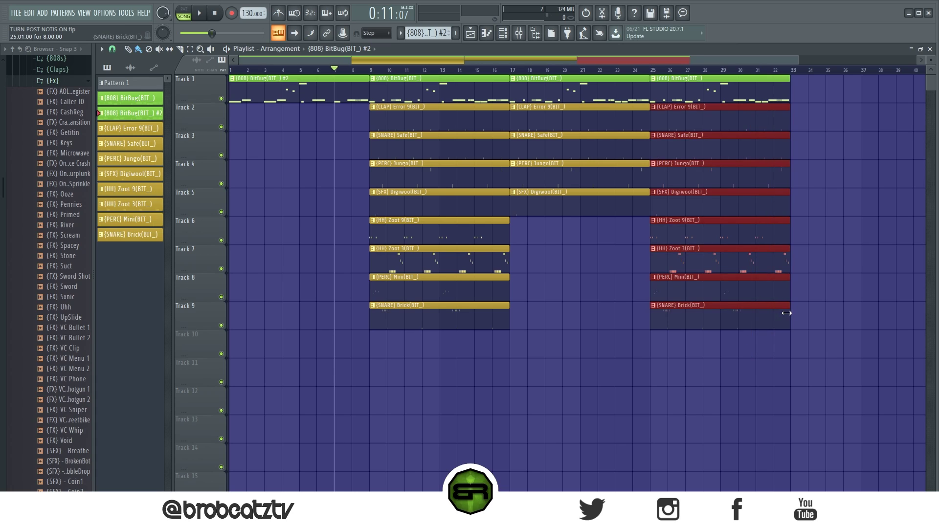
pyautogui.moveTo(786, 313); pyautogui.dragTo(753, 319)
pyautogui.keyDown('ctrl'); pyautogui.click(806, 205); pyautogui.keyUp('ctrl')
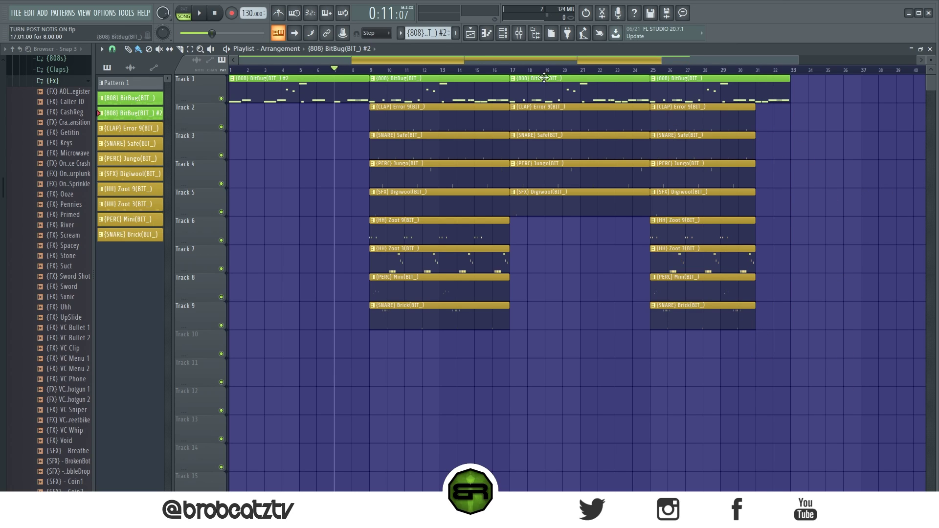
# Select all clips from bar 9 to bar 33 and duplicate the section twice, placing copies at bars 33 and 57.
pyautogui.scroll(-2, 457, 72)
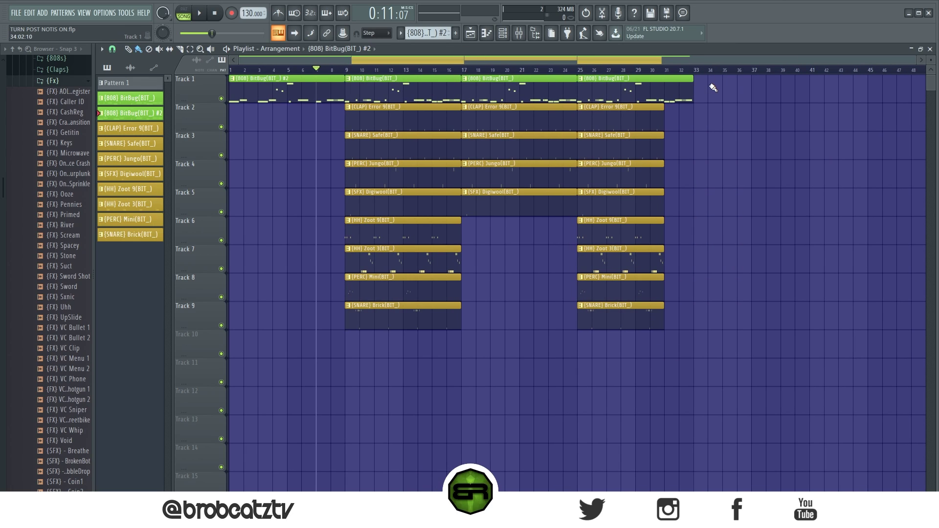
pyautogui.moveTo(713, 87); pyautogui.dragTo(366, 318)
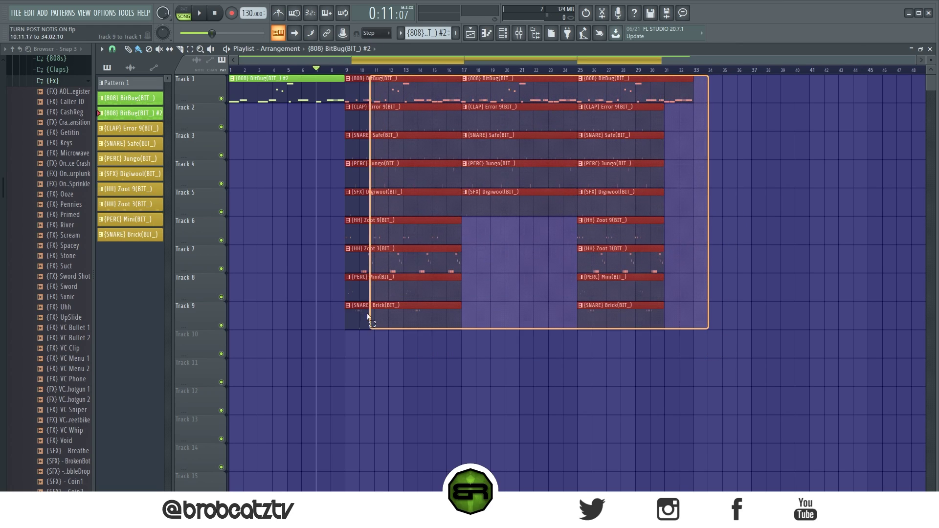
pyautogui.hotkey('ctrl', 'b')
pyautogui.moveTo(718, 277); pyautogui.dragTo(704, 278)
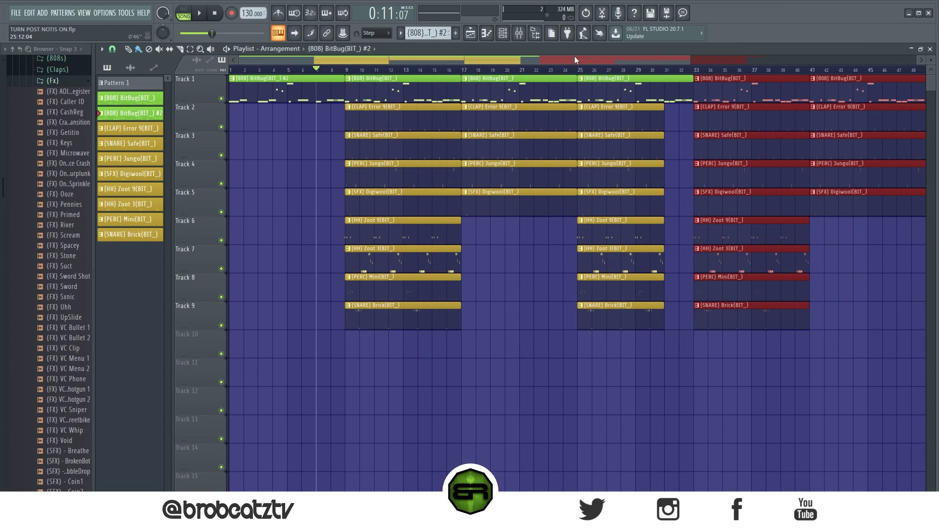
pyautogui.scroll(-2, 562, 71)
pyautogui.hotkey('ctrl', 'b')
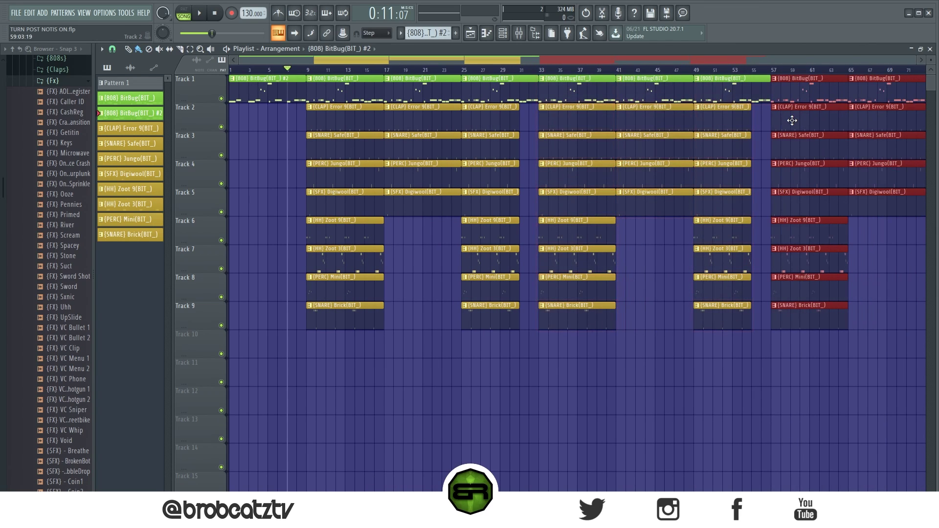
# Deselect the duplicated clips and play the arrangement from around bar 73 to check the song's length and ending.
pyautogui.scroll(-1, 747, 78)
pyautogui.scroll(-2, 755, 69)
pyautogui.click(830, 130)
pyautogui.click(774, 70)
pyautogui.click(787, 72)
pyautogui.click(794, 73)
pyautogui.click(773, 70)
pyautogui.click(744, 70)
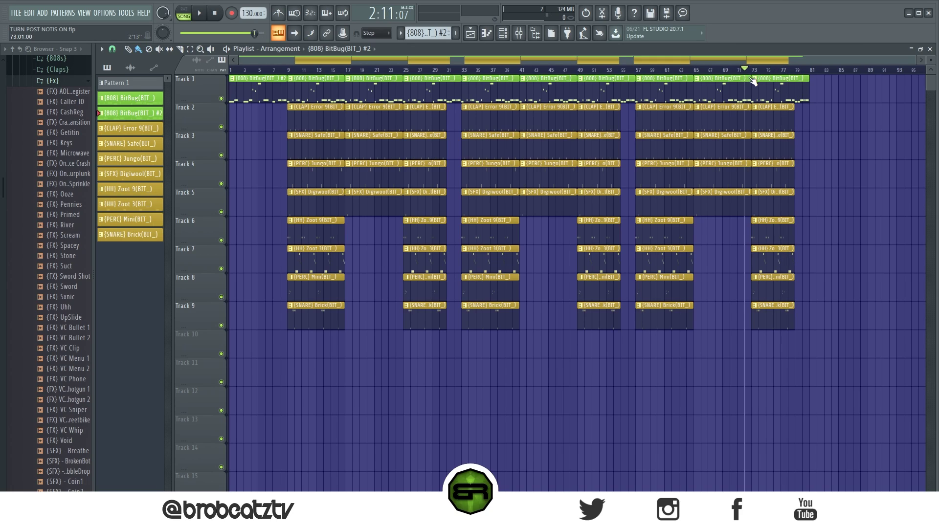
pyautogui.click(751, 70)
pyautogui.press('space')
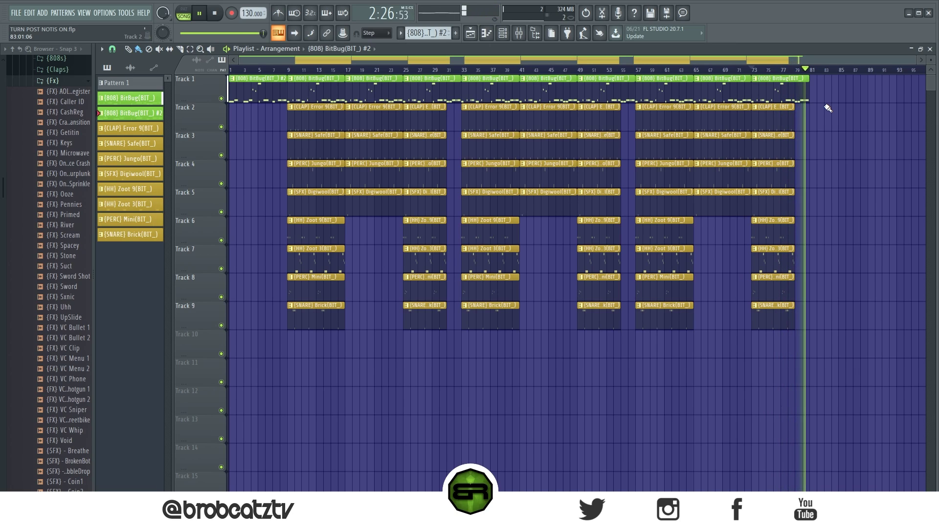
pyautogui.press('space')
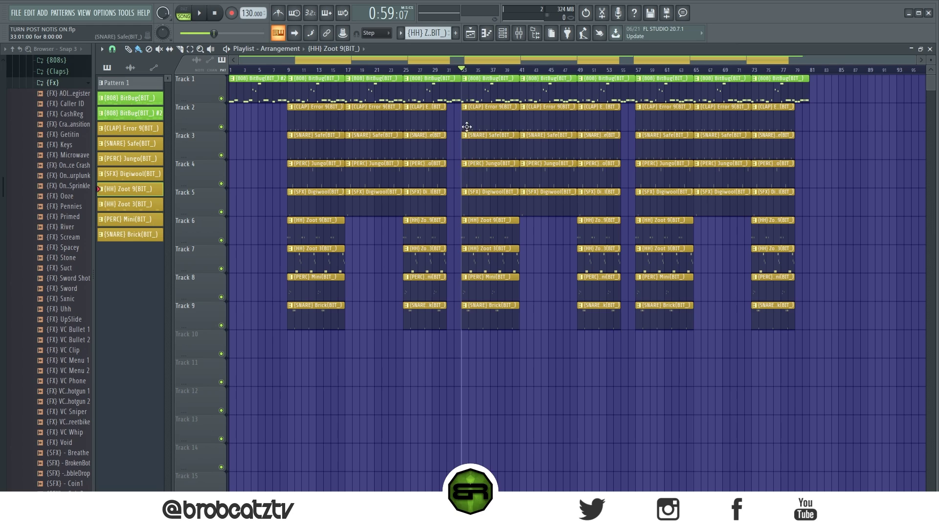
# Make the (808) BitBug clip at bar 33 on Track 1 a unique pattern.
pyautogui.scroll(4, 477, 73)
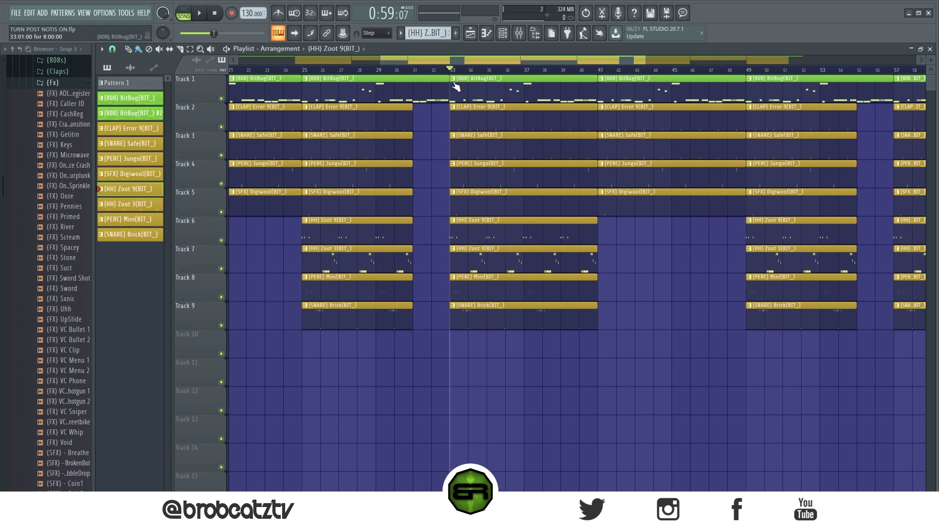
pyautogui.click(453, 82)
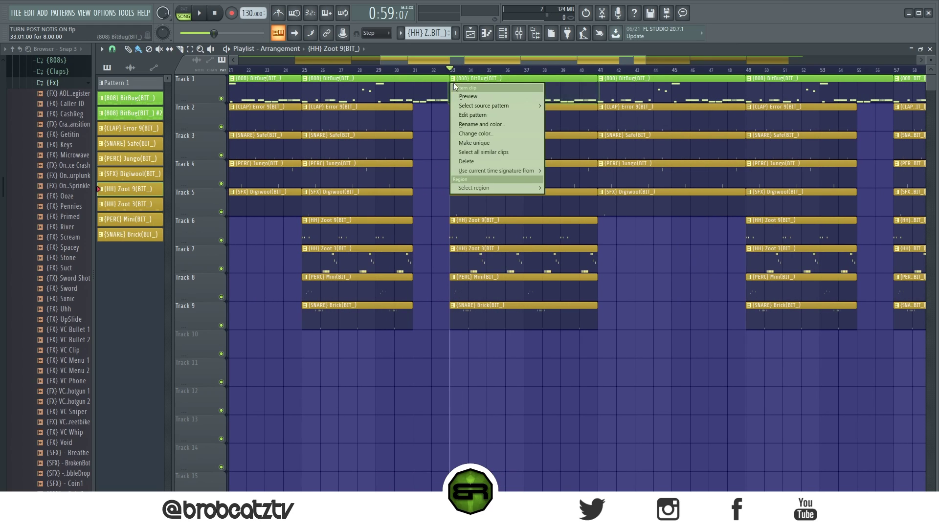
pyautogui.click(465, 140)
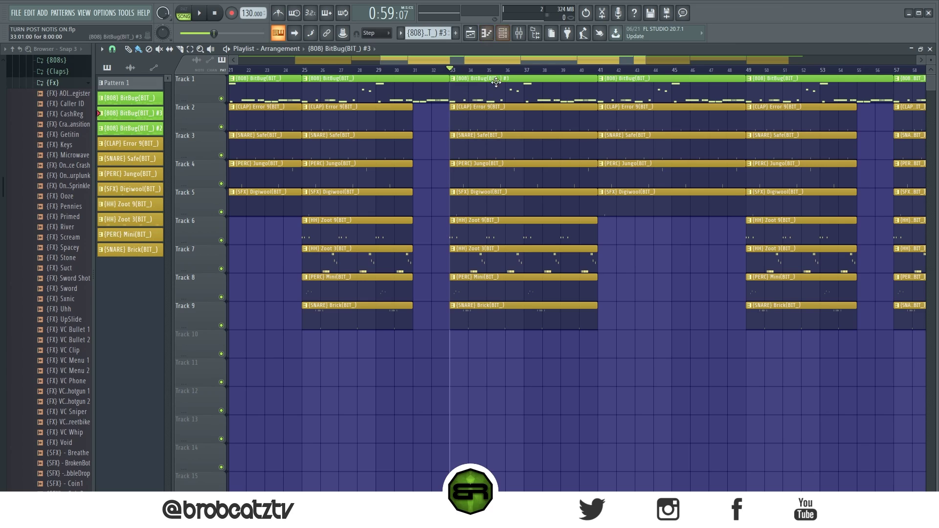
pyautogui.click(453, 82)
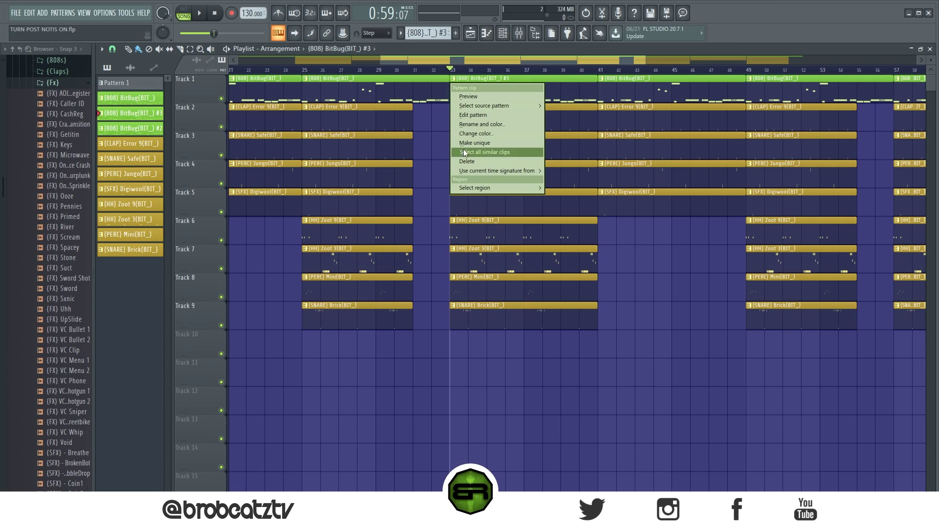
pyautogui.click(583, 78)
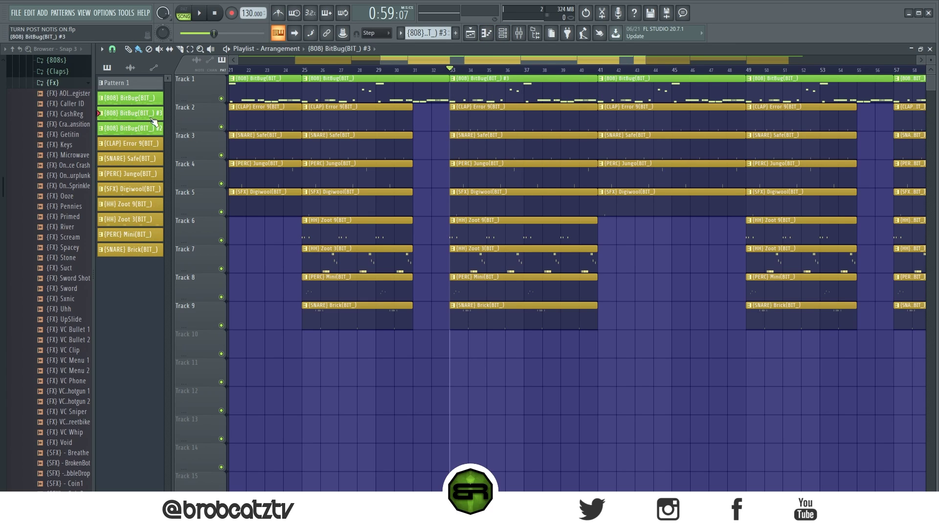
# Open the unique 808 pattern's notes, add an E5 note after the first note in bar 1, and play it back.
pyautogui.doubleClick(484, 97)
pyautogui.moveTo(450, 62); pyautogui.dragTo(362, 65)
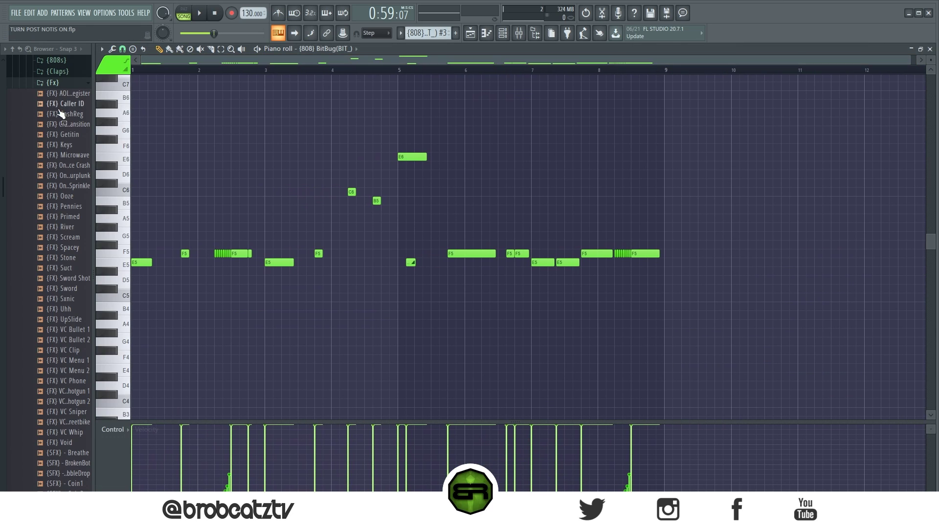
pyautogui.click(158, 262)
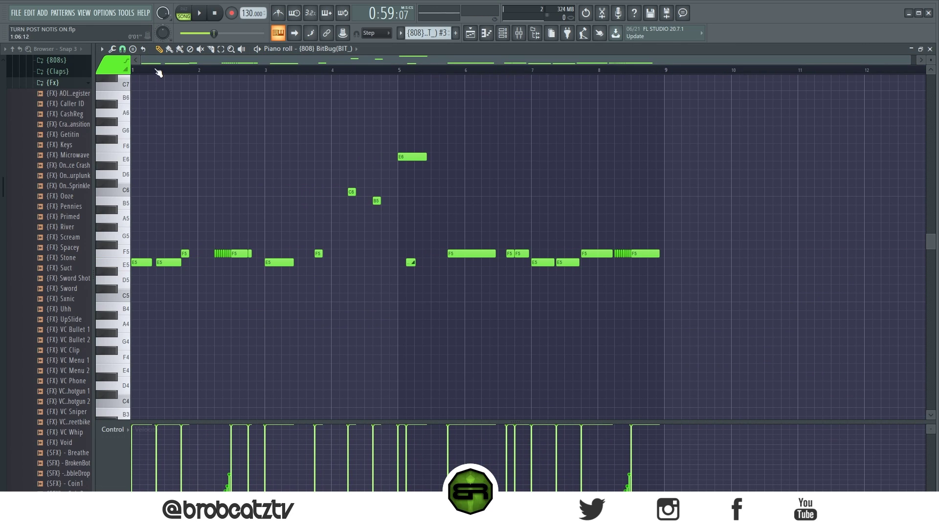
pyautogui.press('space')
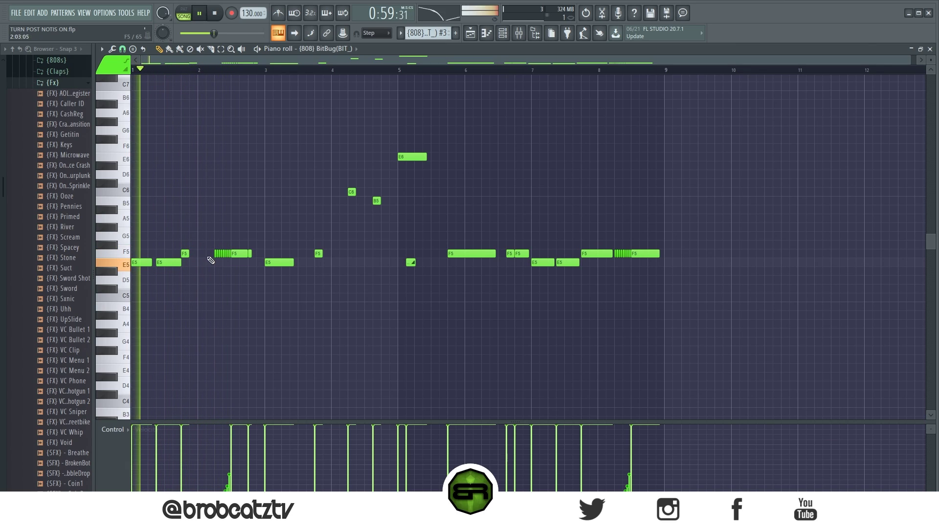
pyautogui.press('space')
pyautogui.press('space')
# Shorten the added E5 note, place a short E5 note after it, and lengthen the following F5 note into bar 2.
pyautogui.moveTo(181, 263); pyautogui.dragTo(173, 268)
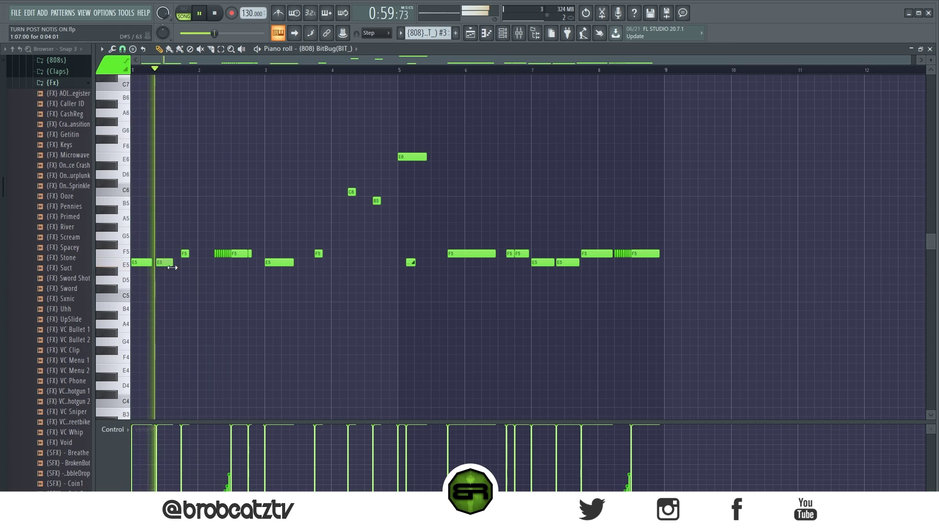
pyautogui.click(175, 263)
pyautogui.moveTo(188, 264); pyautogui.dragTo(182, 264)
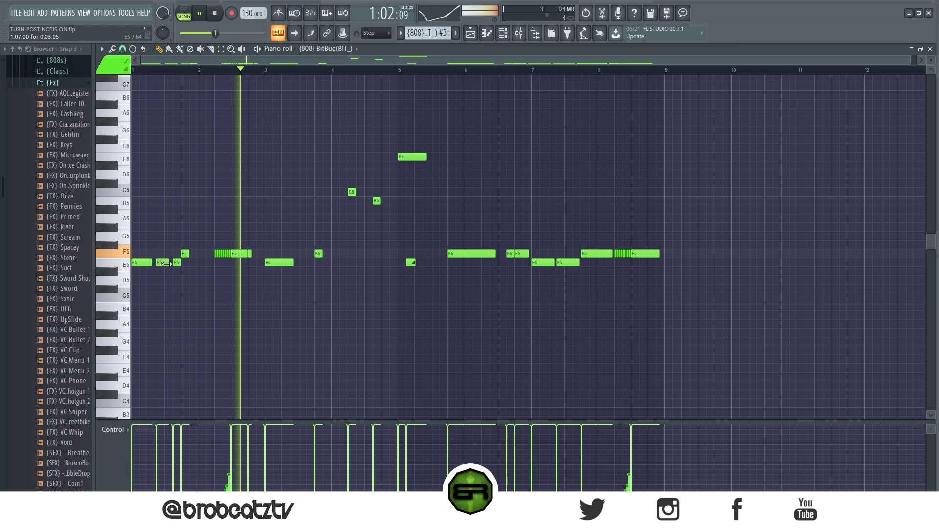
pyautogui.press('space')
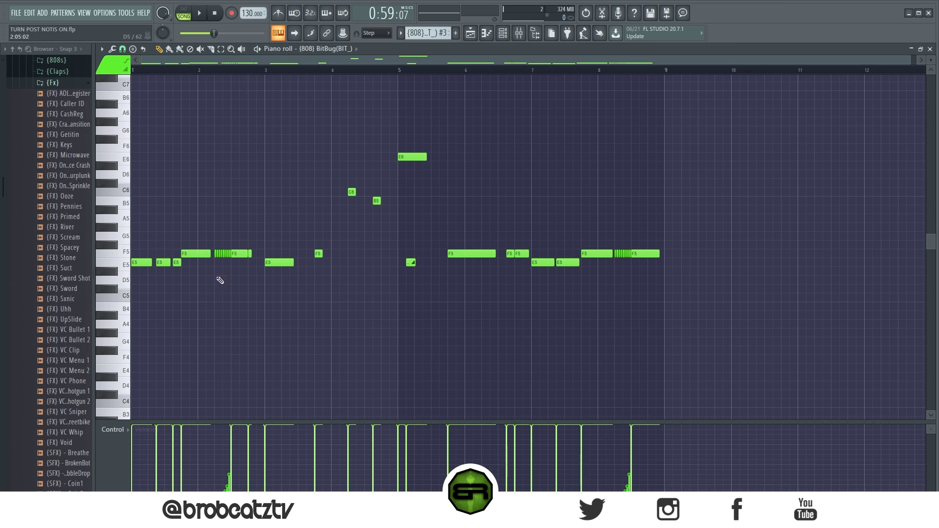
# Play the 808 pattern and add a short F6 note just before bar 3.
pyautogui.press('space')
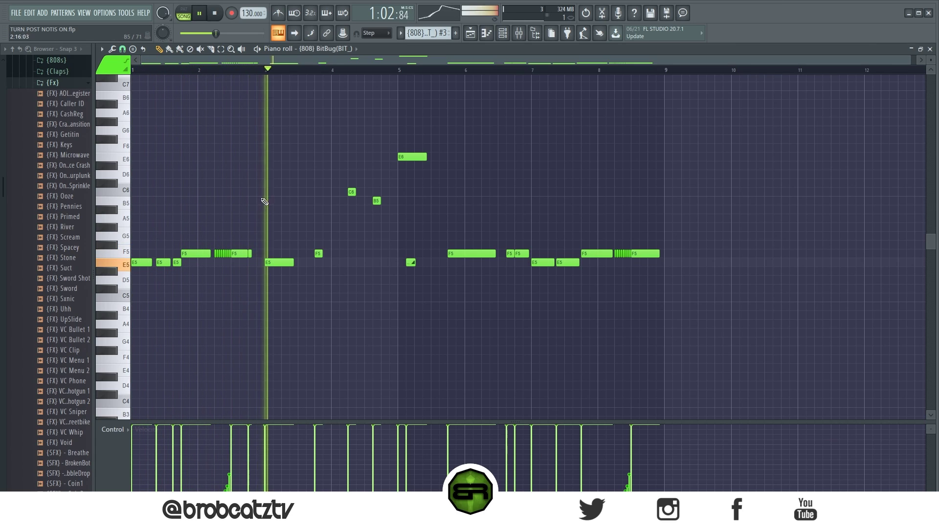
pyautogui.click(275, 253)
pyautogui.moveTo(275, 253); pyautogui.dragTo(264, 147)
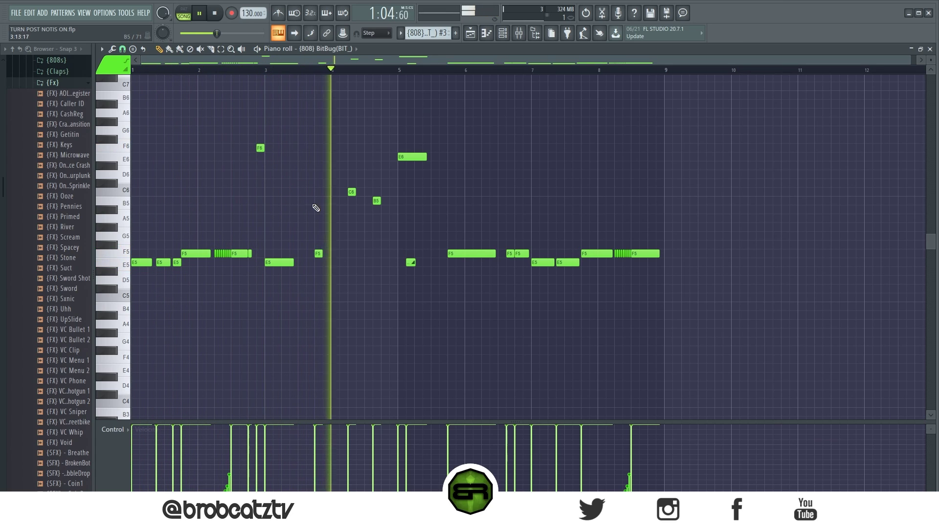
# Extend the F5 note at the end of bar 3 into bar 4, and slightly lengthen the bar 5 E6 note and split it near its start.
pyautogui.moveTo(322, 254); pyautogui.dragTo(346, 259)
pyautogui.moveTo(426, 157)
pyautogui.mouseDown()
pyautogui.moveTo(399, 160)
pyautogui.moveTo(431, 157)
pyautogui.mouseUp()
pyautogui.click(409, 159)
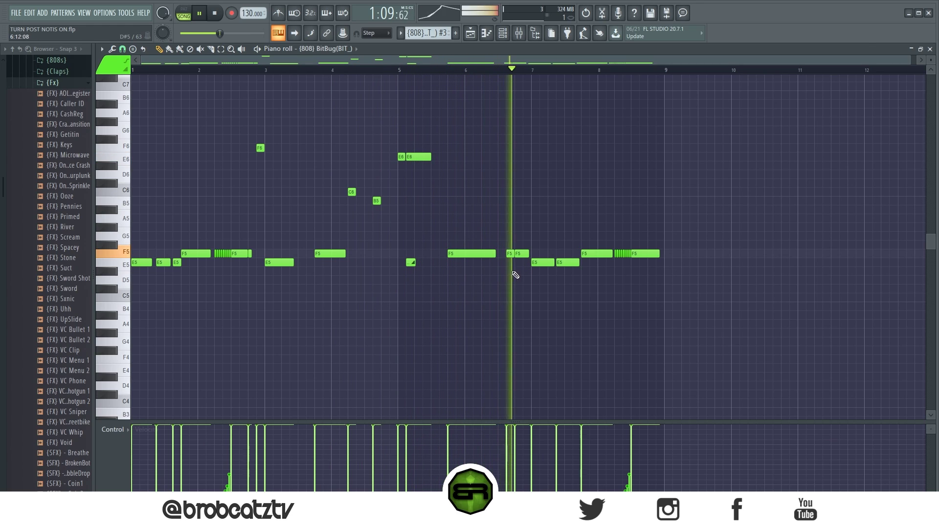
pyautogui.press('space')
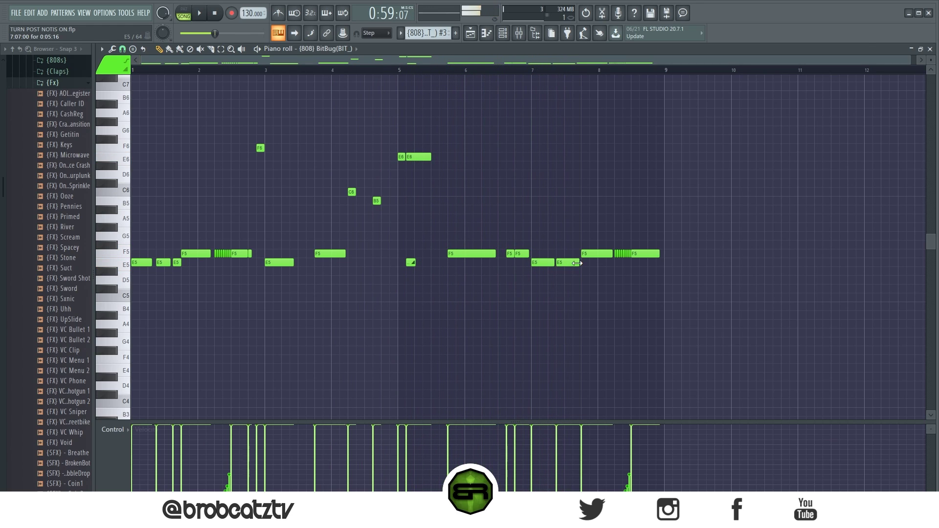
# Split a short E5 note off the end of the second E5 note in bar 7 and slice the long F5 note at bar 2.
pyautogui.click(577, 263)
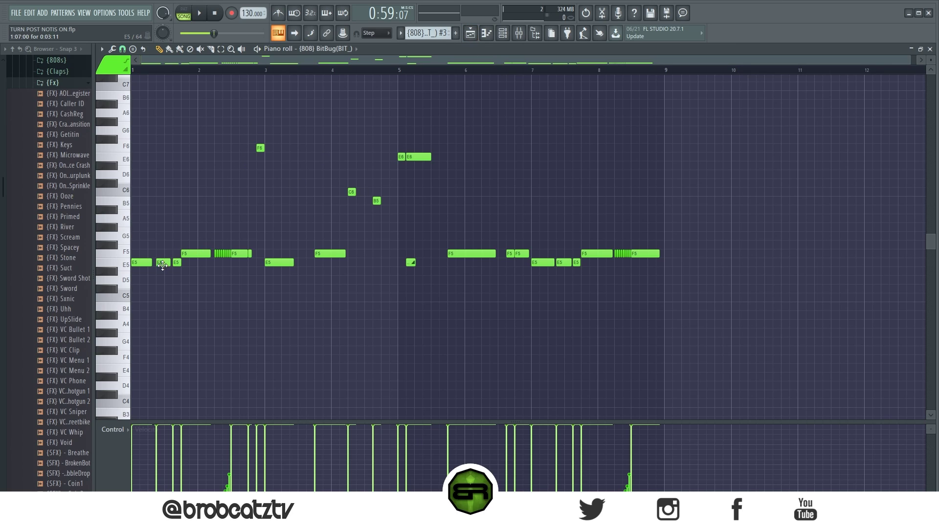
pyautogui.moveTo(205, 254); pyautogui.dragTo(205, 272)
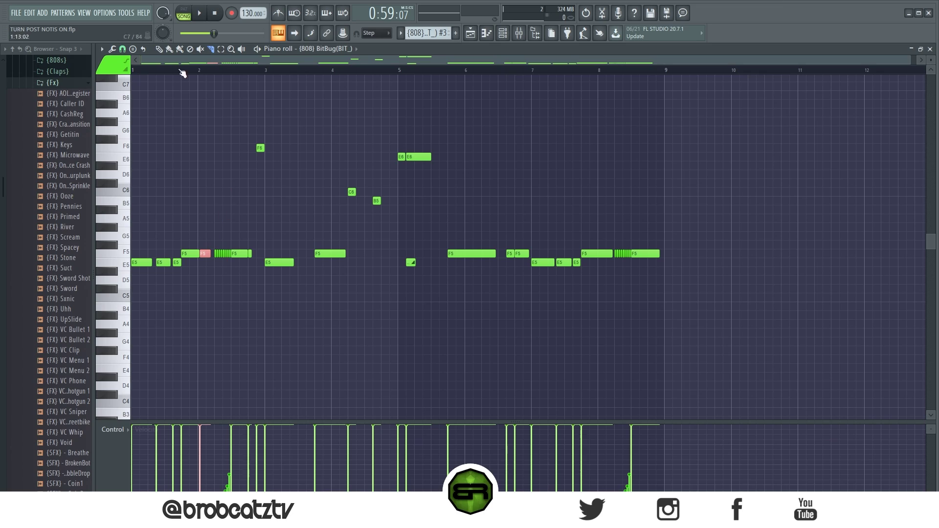
pyautogui.rightClick(207, 253)
# Make the (HH) Zoot 9 clip at bar 33 on Track 6 a unique pattern and open its notes.
pyautogui.click(471, 34)
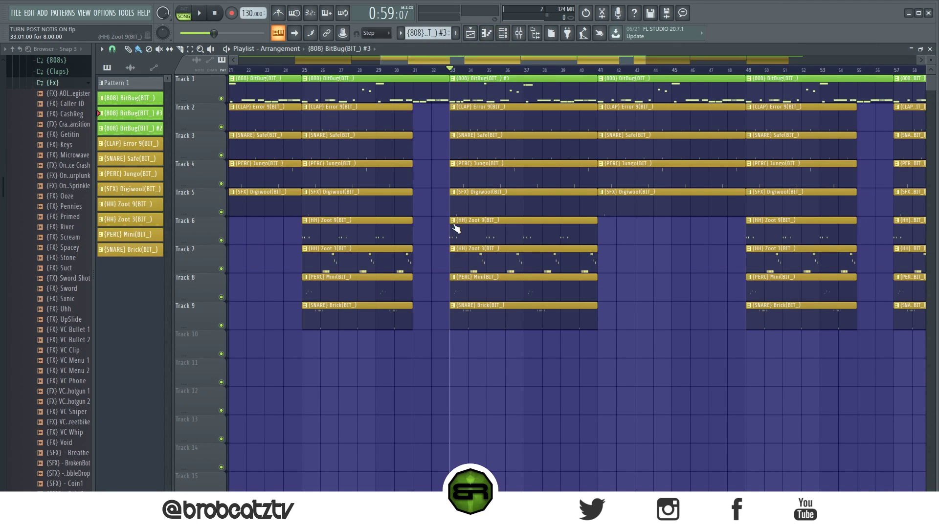
pyautogui.click(452, 222)
pyautogui.click(467, 285)
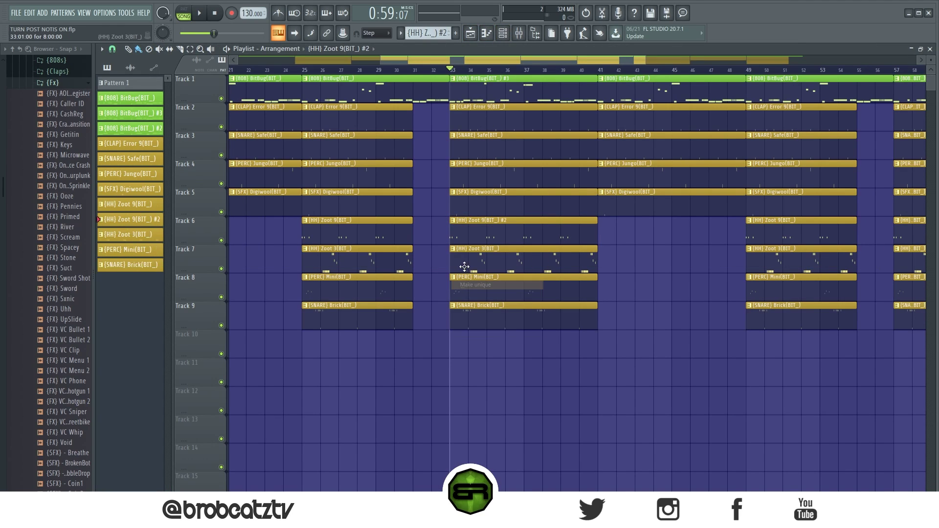
pyautogui.doubleClick(502, 239)
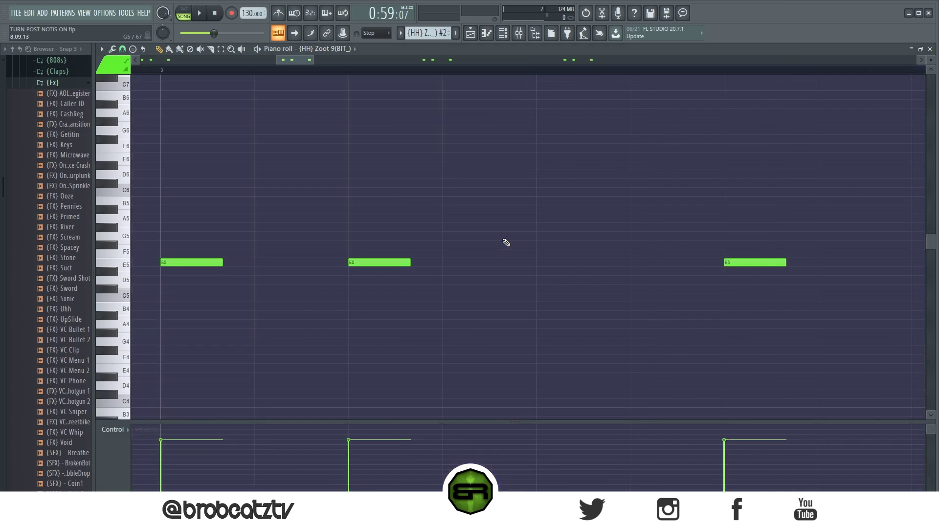
# Duplicate the E5 hi-hat notes at even spacing to fill the gaps between bars 1 and 5, and play the result.
pyautogui.moveTo(462, 61); pyautogui.dragTo(184, 103)
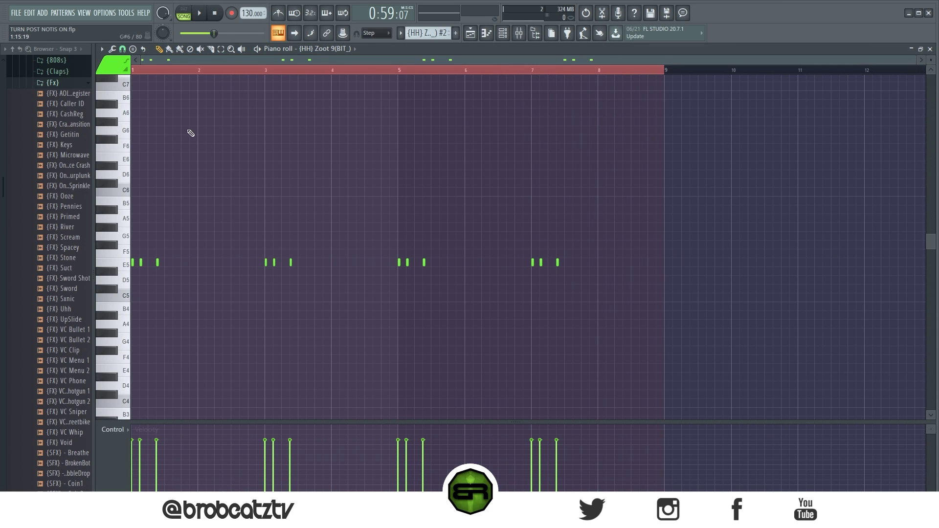
pyautogui.scroll(3, 181, 70)
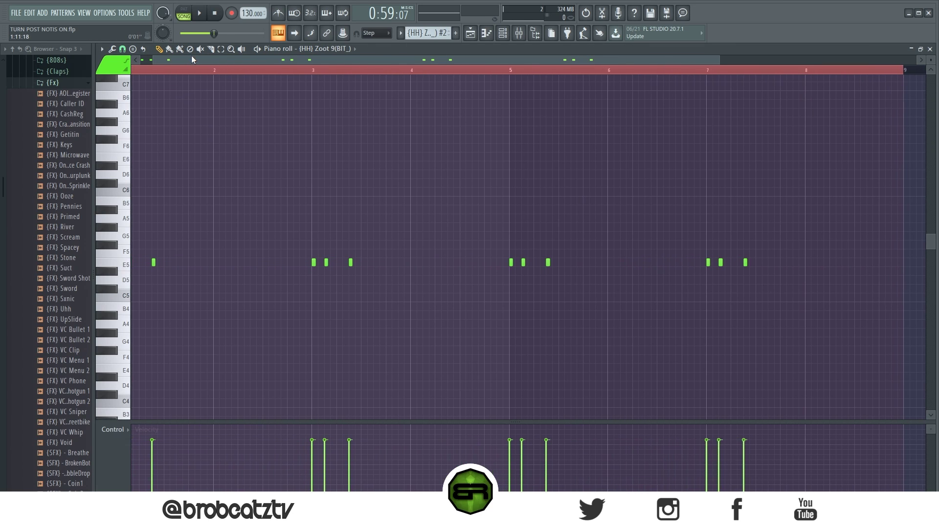
pyautogui.moveTo(192, 58); pyautogui.dragTo(3, 101)
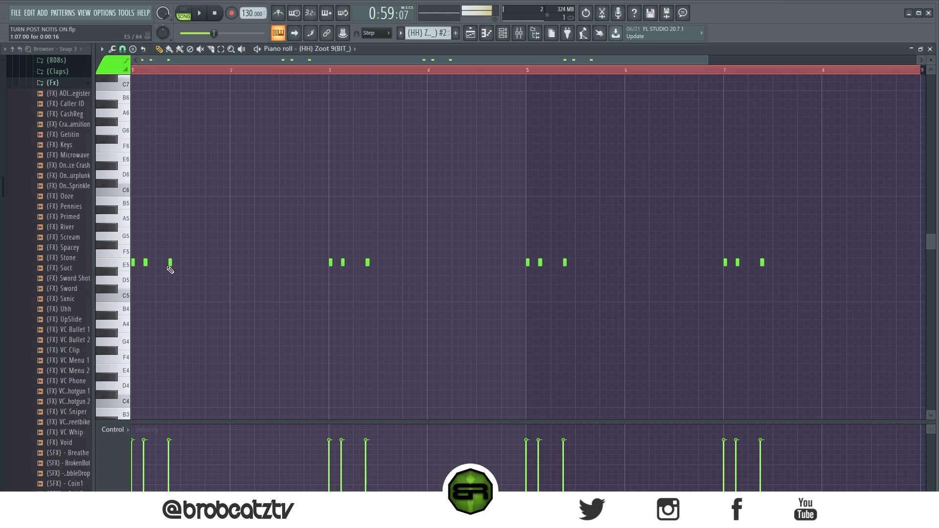
pyautogui.moveTo(189, 254)
pyautogui.mouseDown()
pyautogui.moveTo(106, 275)
pyautogui.moveTo(195, 262)
pyautogui.mouseUp()
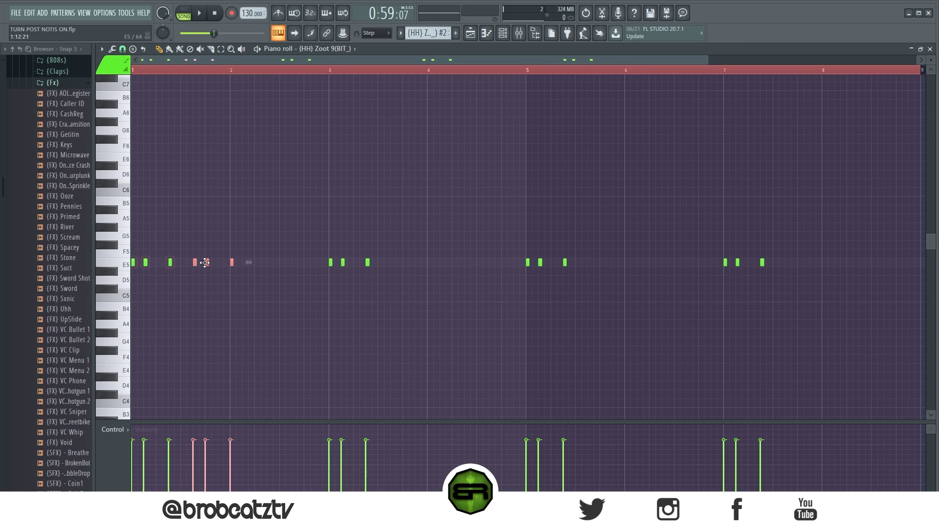
pyautogui.click(207, 263)
pyautogui.moveTo(241, 242); pyautogui.dragTo(279, 268)
pyautogui.moveTo(326, 249); pyautogui.dragTo(380, 280)
pyautogui.click(380, 291)
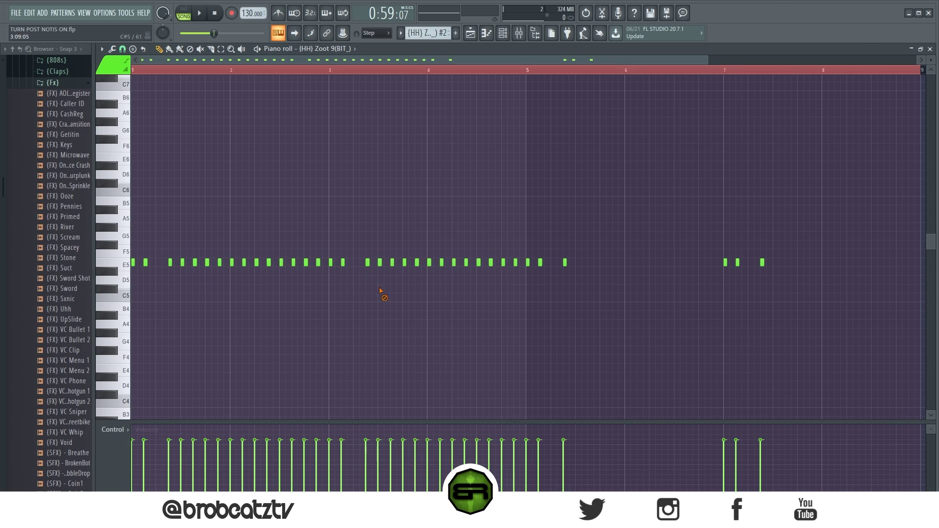
pyautogui.press('space')
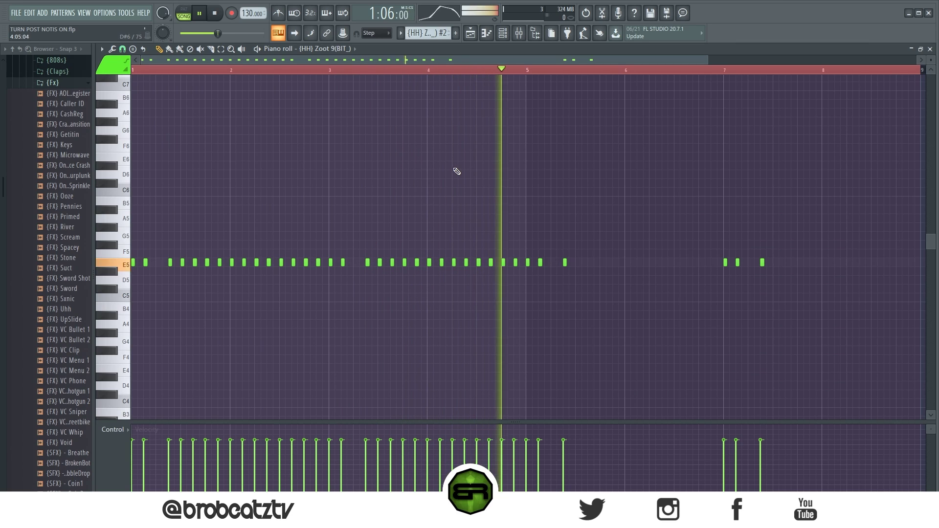
pyautogui.press('space')
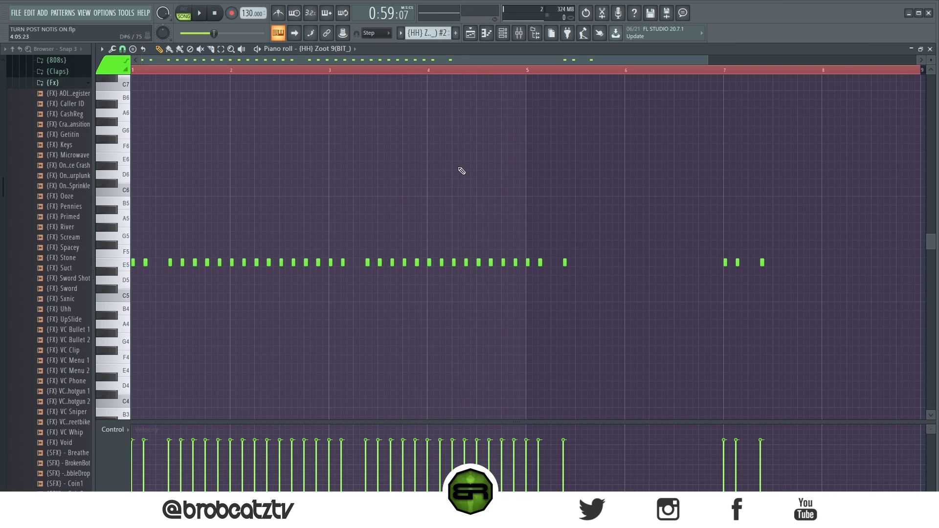
# Replace the original 808 clip at bar 57 on Track 1 with the (808) BitBug #3 variation.
pyautogui.click(472, 33)
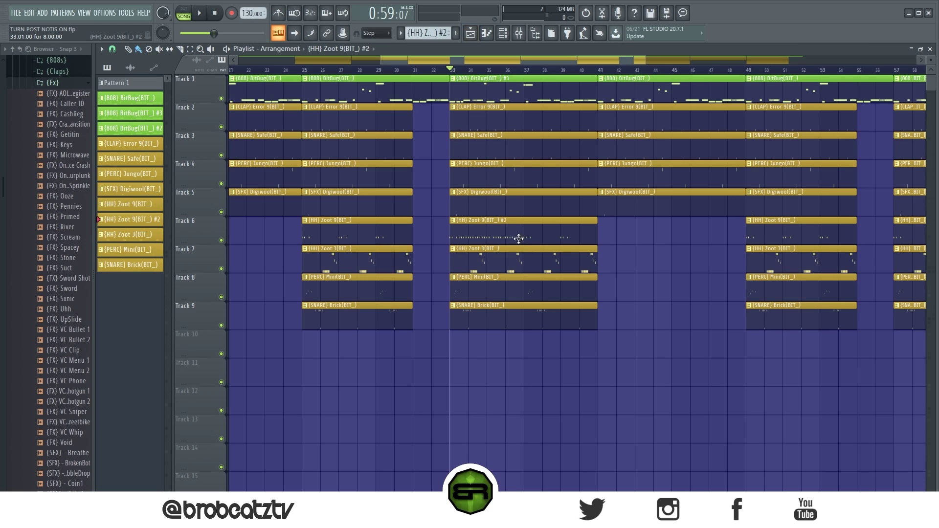
pyautogui.moveTo(388, 75); pyautogui.dragTo(442, 243)
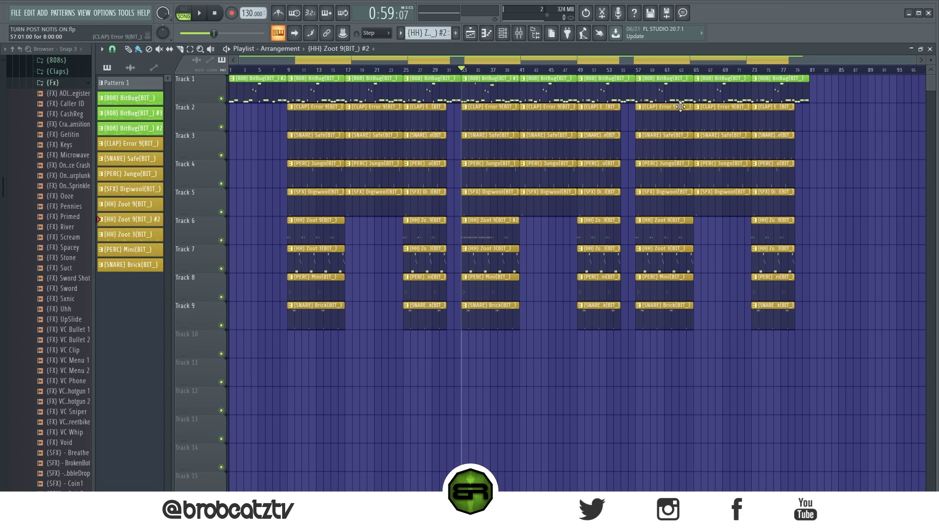
pyautogui.click(639, 82)
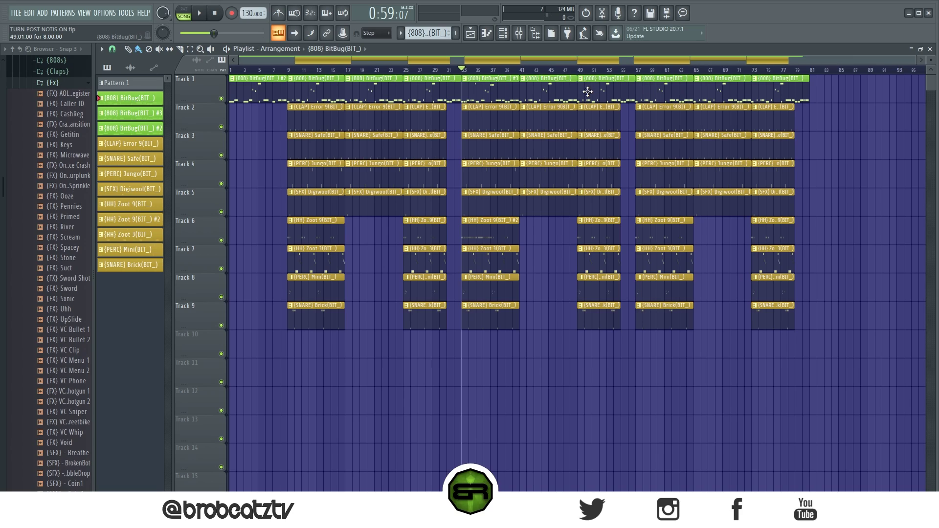
pyautogui.rightClick(643, 86)
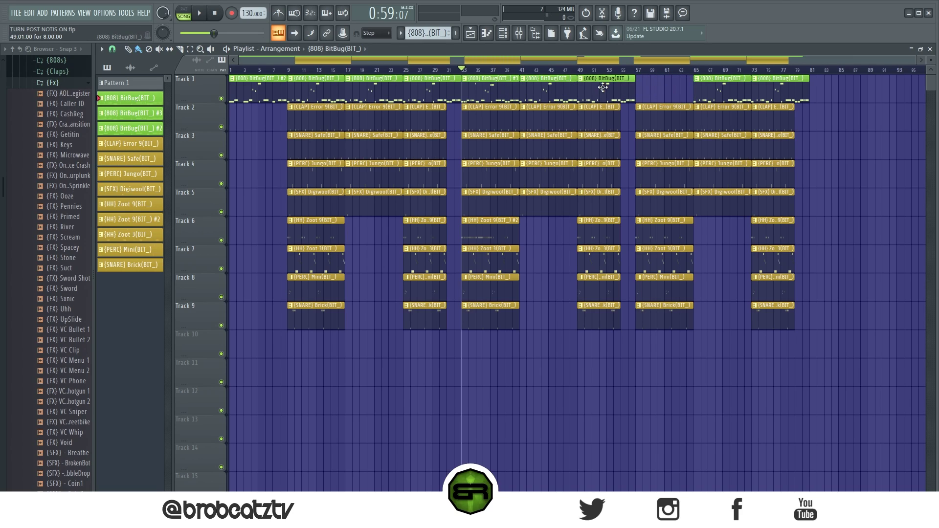
pyautogui.click(647, 95)
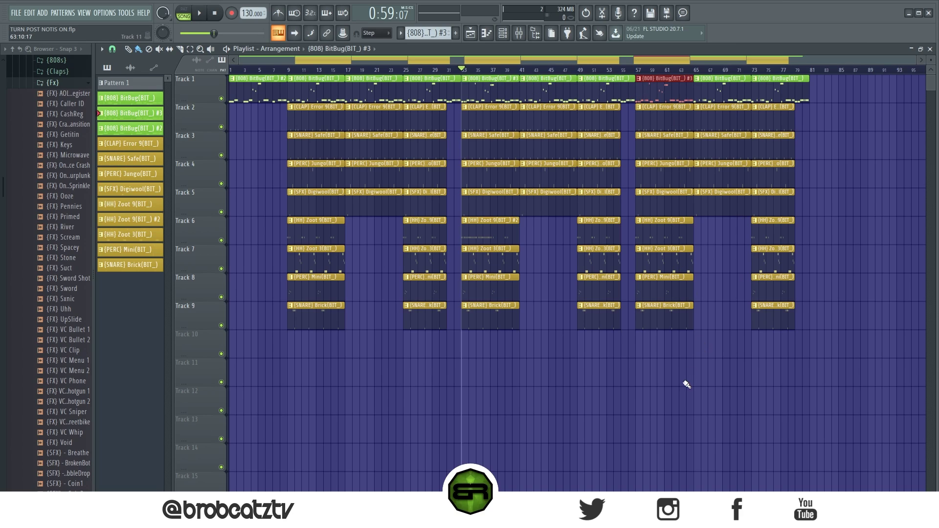
# Replace the original hi-hat clip at bar 57 on Track 6 with the (HH) Zoot 9 #2 variation.
pyautogui.rightClick(663, 230)
pyautogui.click(494, 225)
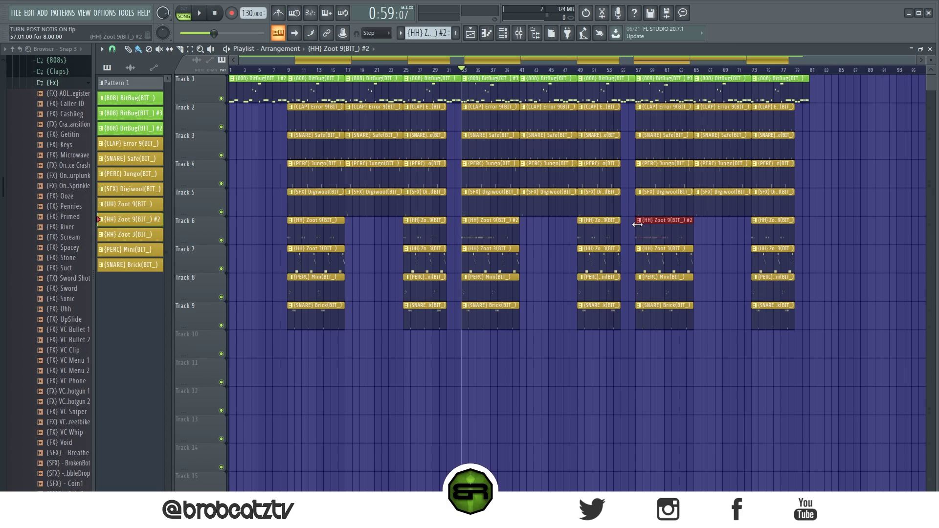
pyautogui.click(654, 232)
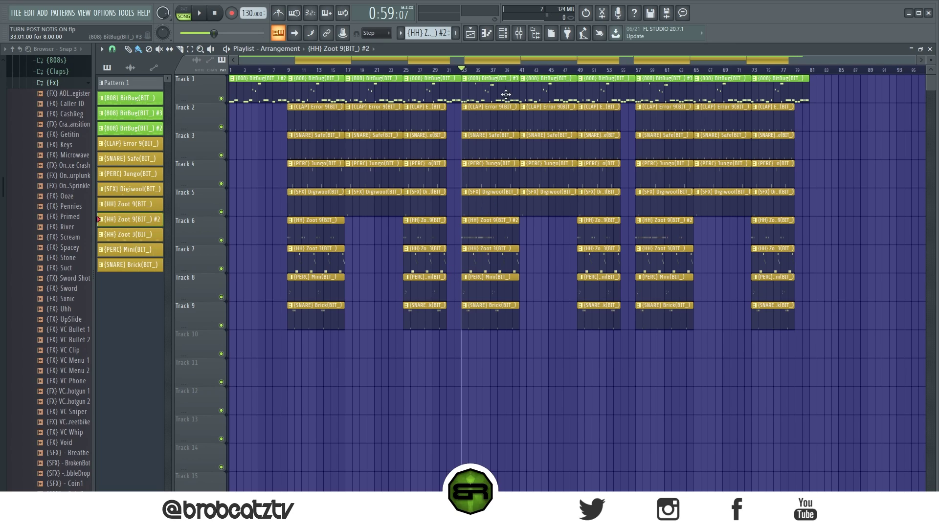
# Make the 808 clip at bar 41 on Track 1 unique, and delete that new pattern together with its clip.
pyautogui.click(524, 79)
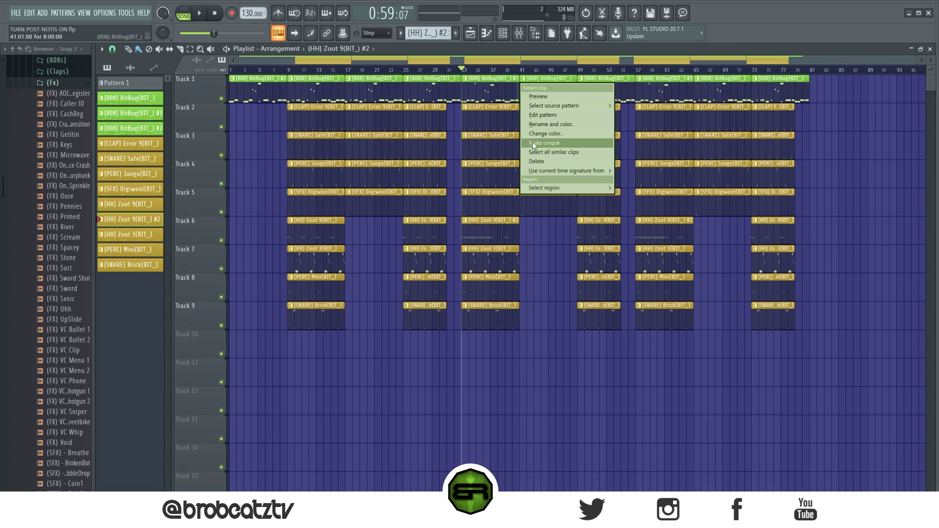
pyautogui.click(535, 145)
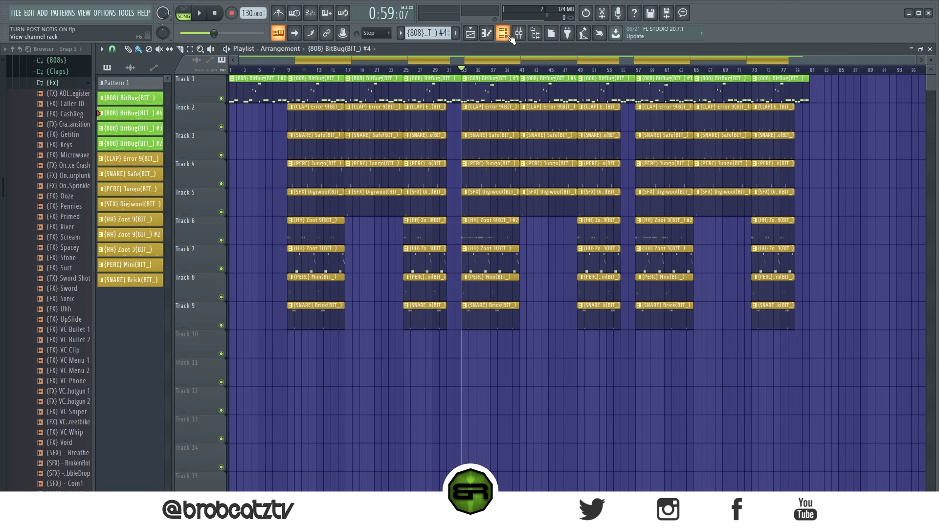
pyautogui.rightClick(136, 117)
pyautogui.click(164, 244)
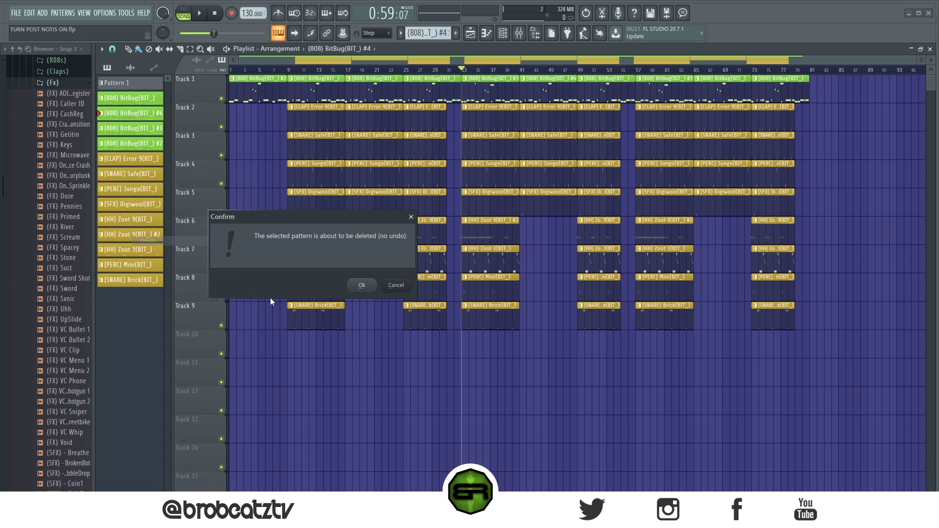
pyautogui.click(362, 285)
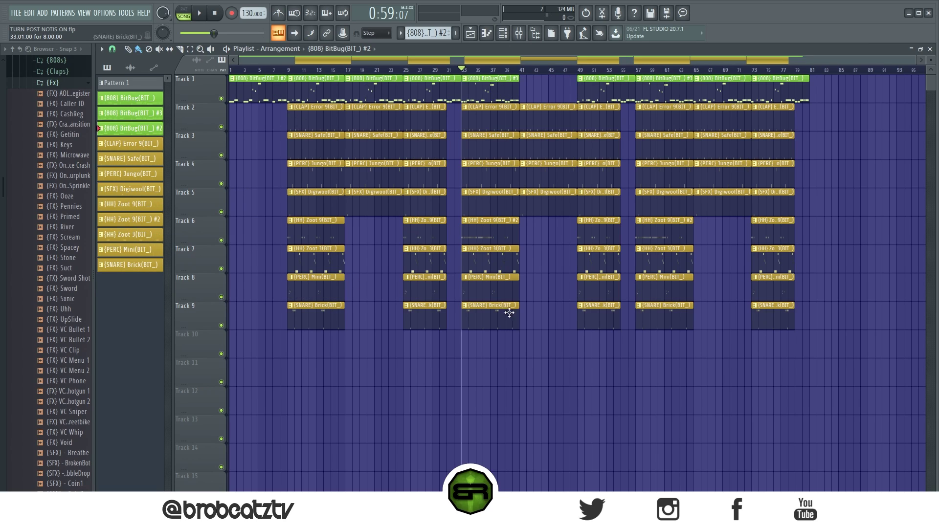
# Place the (808) BitBug #2 pattern at bar 41 on Track 1 to fill the gap.
pyautogui.click(525, 333)
pyautogui.moveTo(548, 345); pyautogui.dragTo(547, 73)
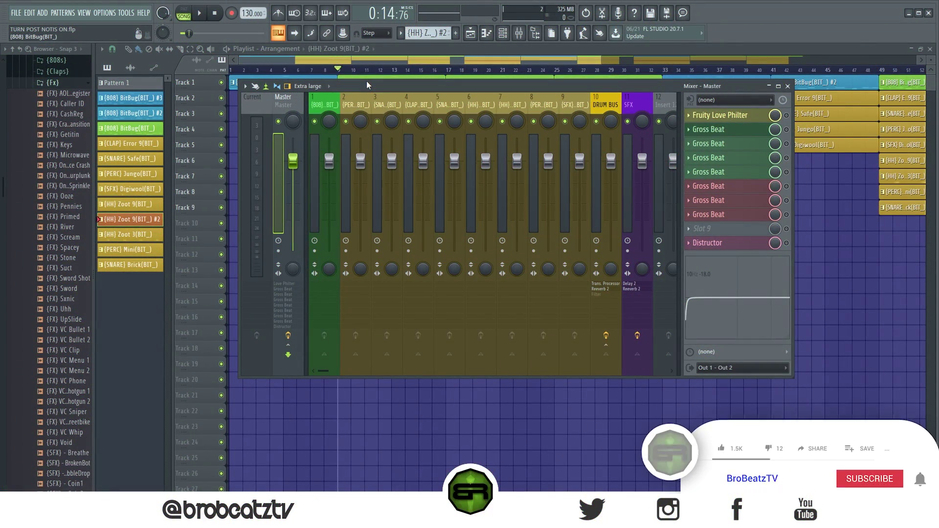
pyautogui.moveTo(383, 86); pyautogui.dragTo(378, 103)
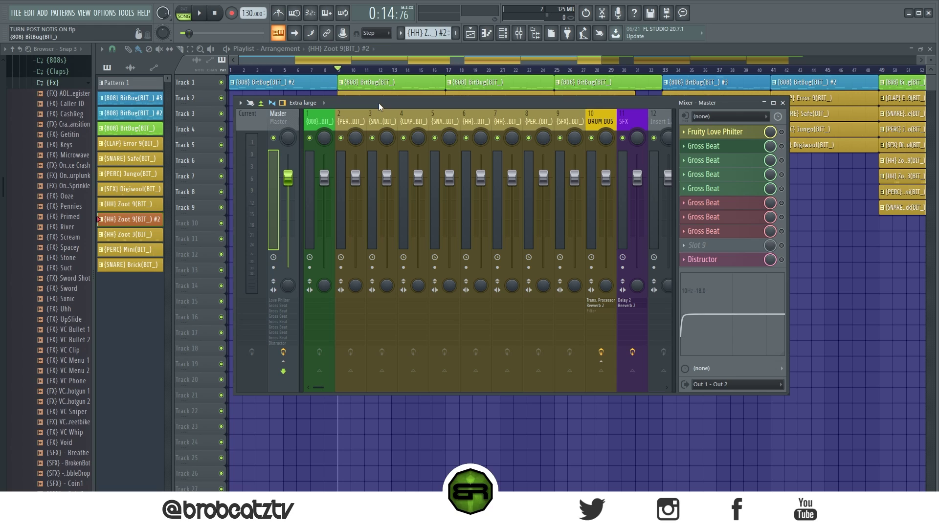
pyautogui.moveTo(378, 104); pyautogui.dragTo(380, 115)
pyautogui.moveTo(625, 116); pyautogui.dragTo(648, 304)
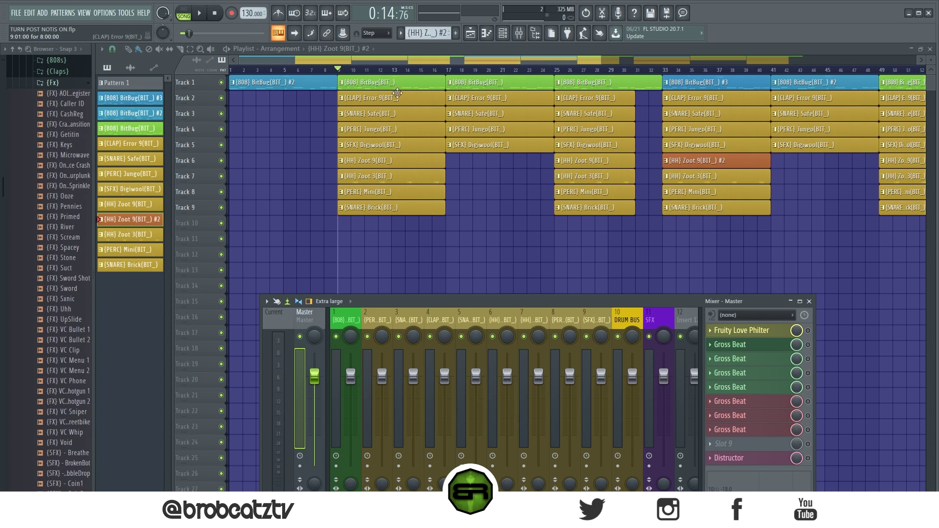
pyautogui.scroll(-3, 405, 74)
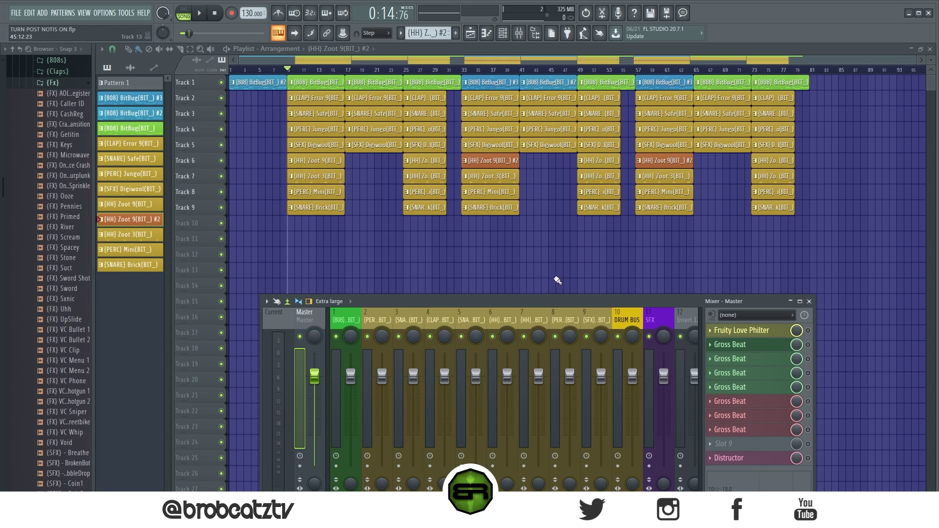
pyautogui.moveTo(546, 306); pyautogui.dragTo(548, 243)
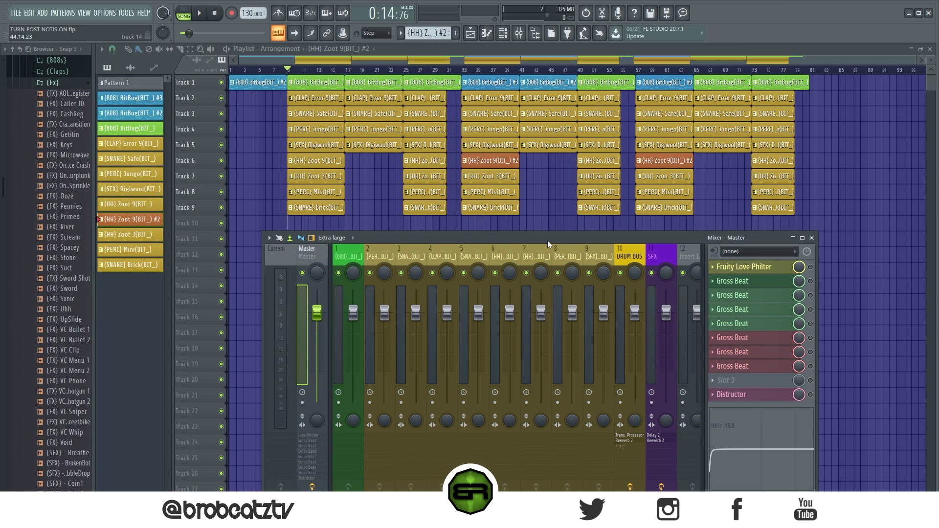
pyautogui.moveTo(547, 239); pyautogui.dragTo(520, 125)
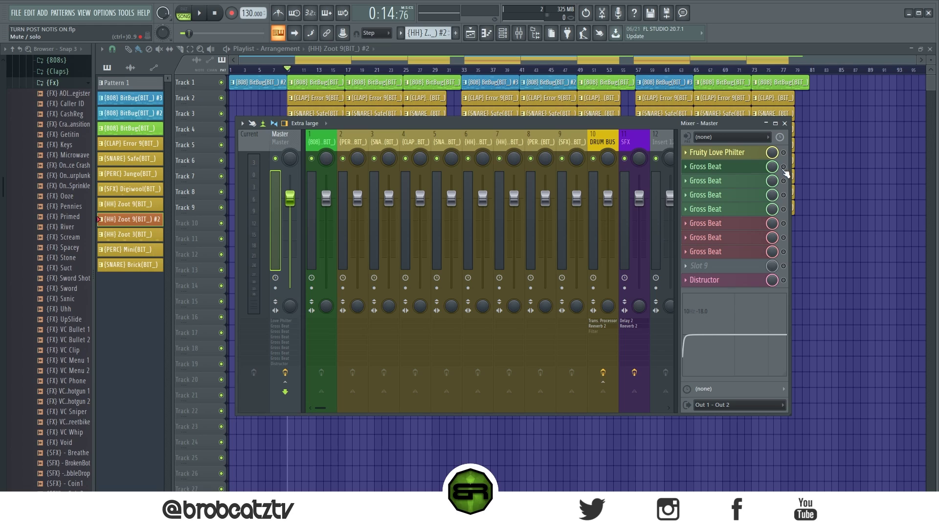
# Open the first Gross Beat on the master mixer track, audition it with playback, and bypass it.
pyautogui.click(743, 168)
pyautogui.press('space')
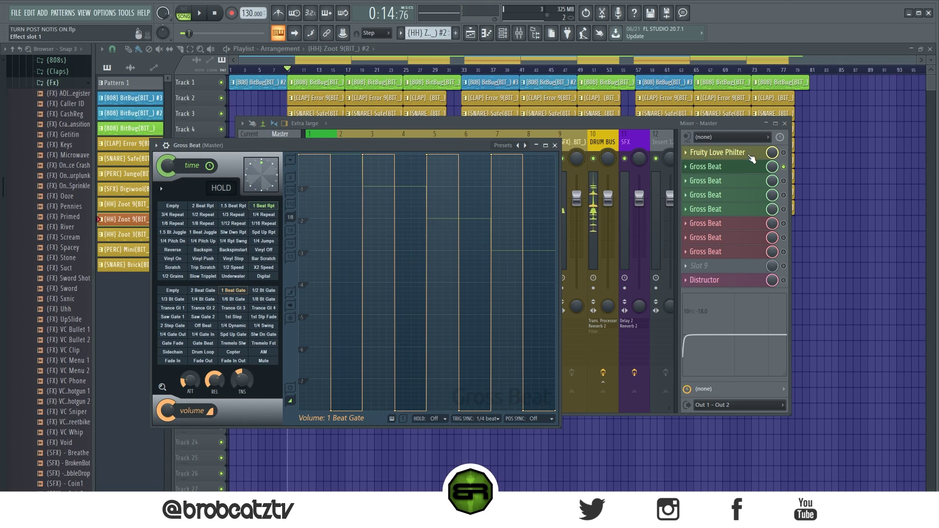
pyautogui.click(784, 166)
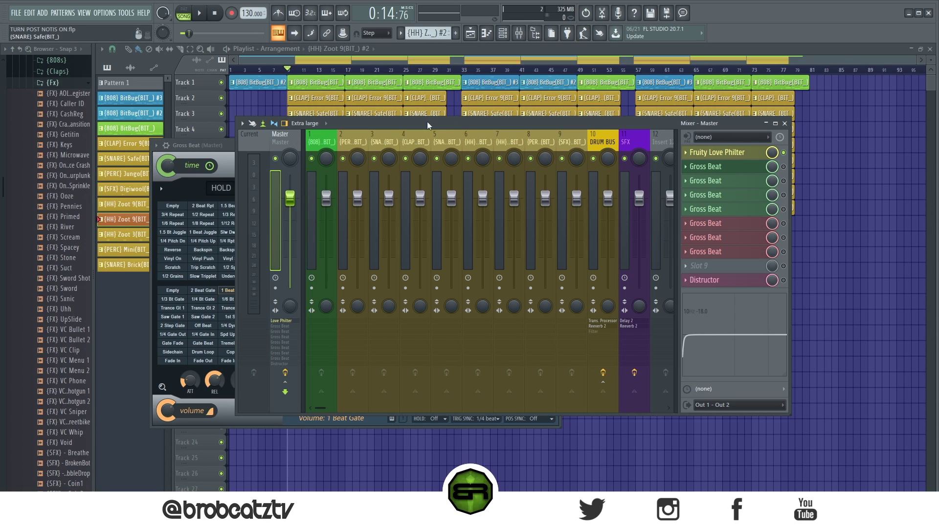
# Create an automation clip for the mix level of Fruity Love Philter on the master mixer track.
pyautogui.rightClick(772, 154)
pyautogui.click(792, 211)
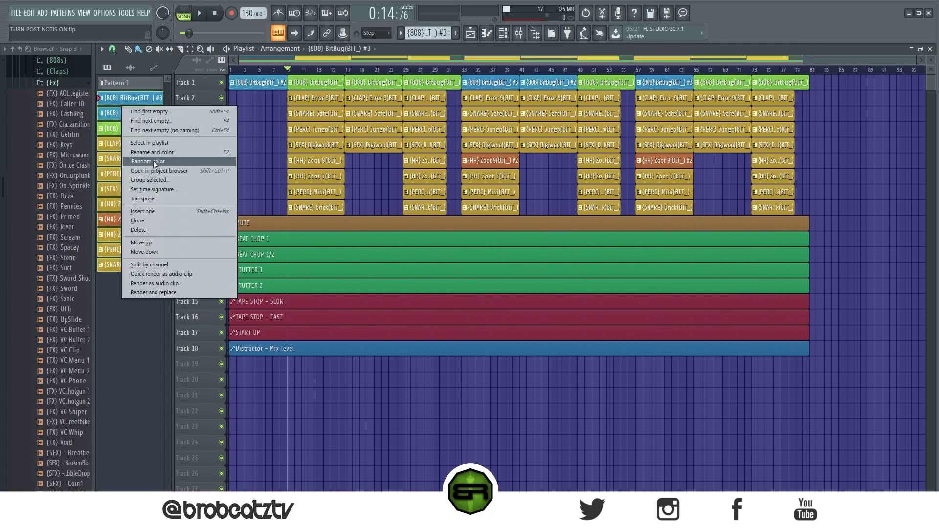
pyautogui.click(210, 240)
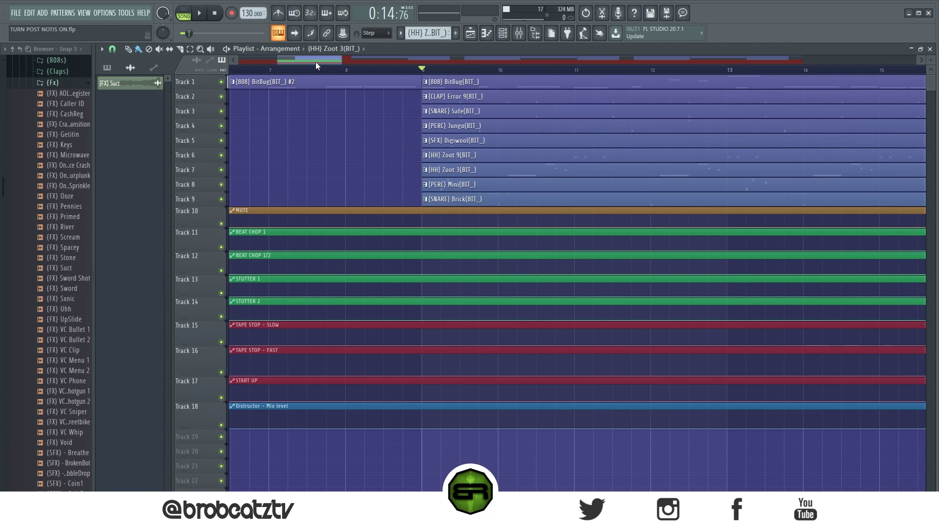
# Examine the automation clips on Tracks 10 to 18 and the order of the effects on the master mixer track.
pyautogui.moveTo(341, 60); pyautogui.dragTo(503, 60)
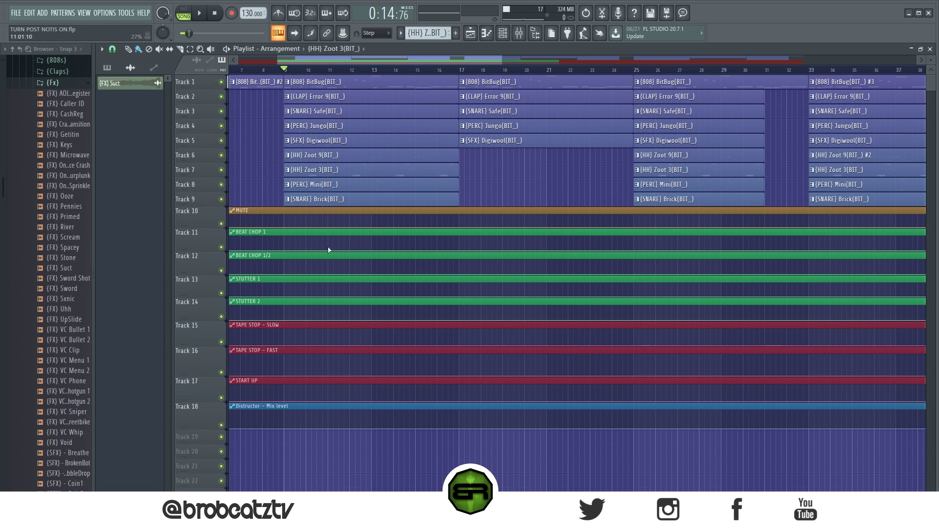
pyautogui.scroll(-1, 300, 253)
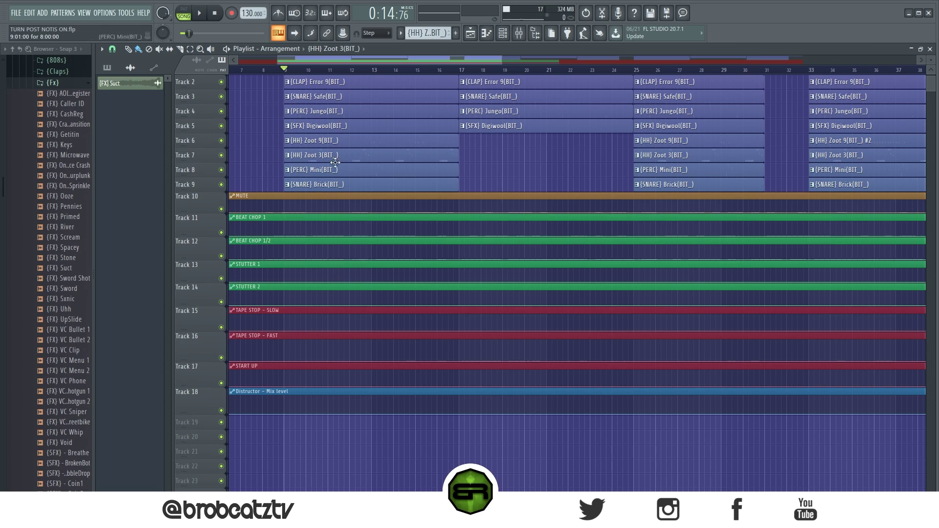
pyautogui.moveTo(341, 63); pyautogui.dragTo(248, 64)
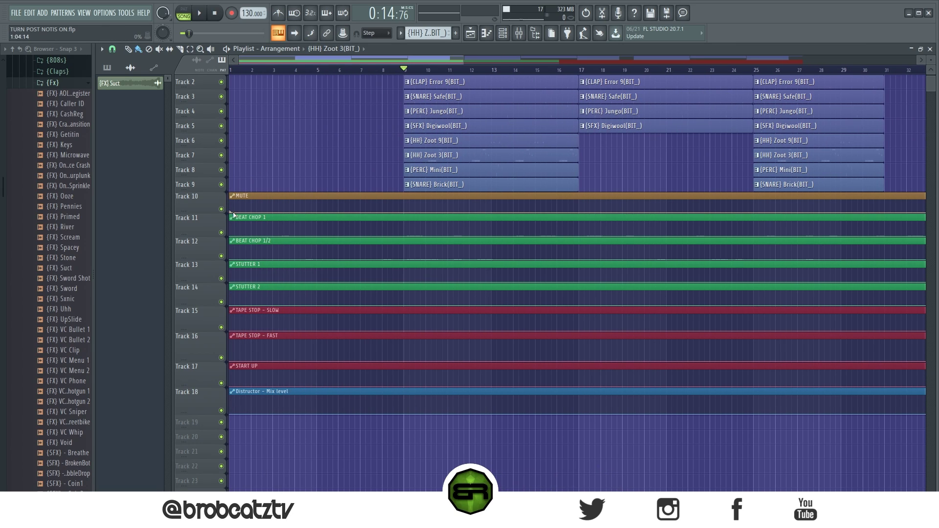
pyautogui.click(518, 32)
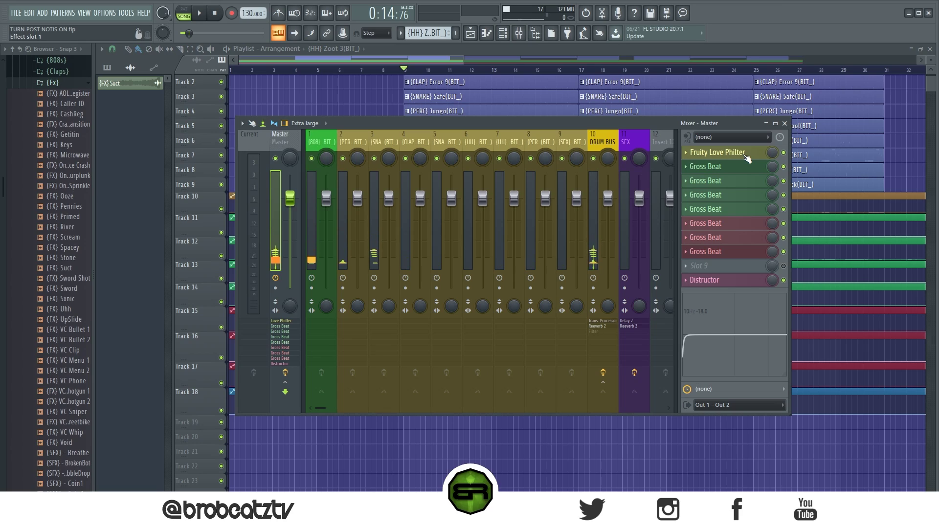
pyautogui.rightClick(772, 156)
pyautogui.click(363, 61)
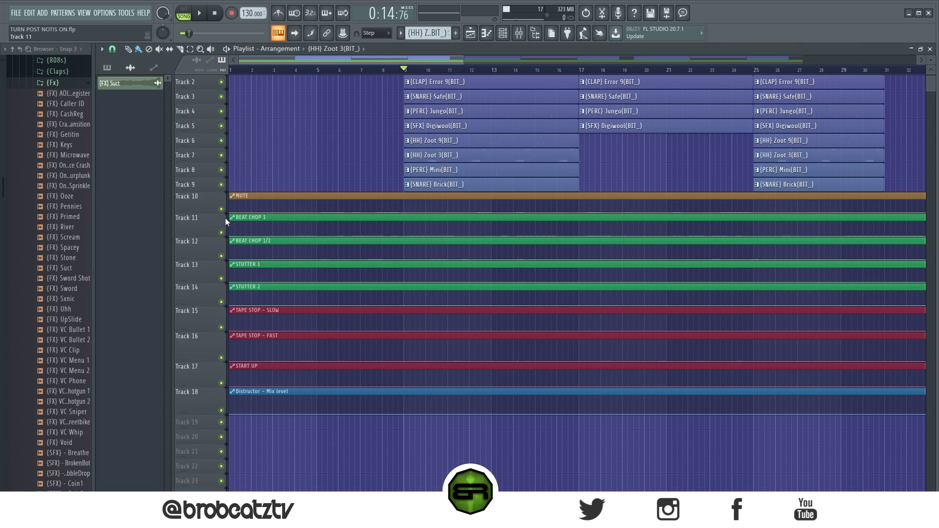
pyautogui.moveTo(231, 201); pyautogui.dragTo(220, 227)
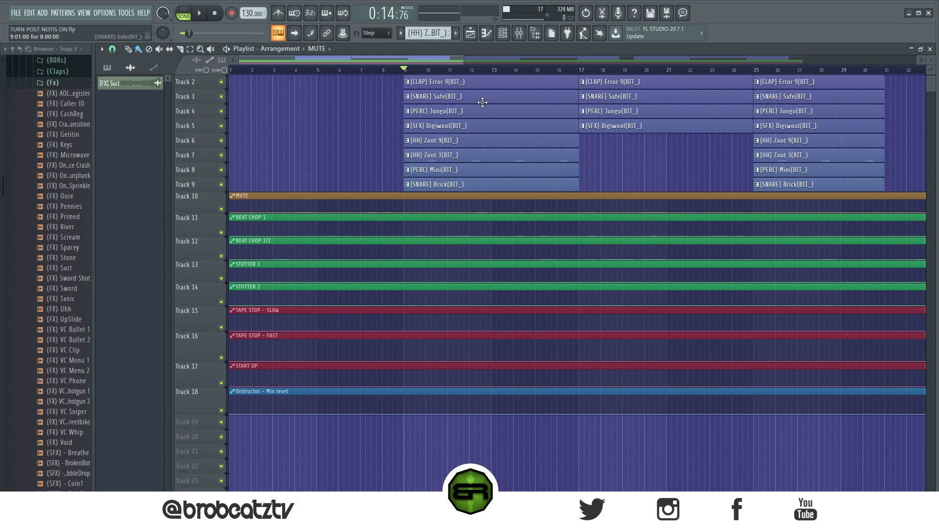
pyautogui.click(519, 33)
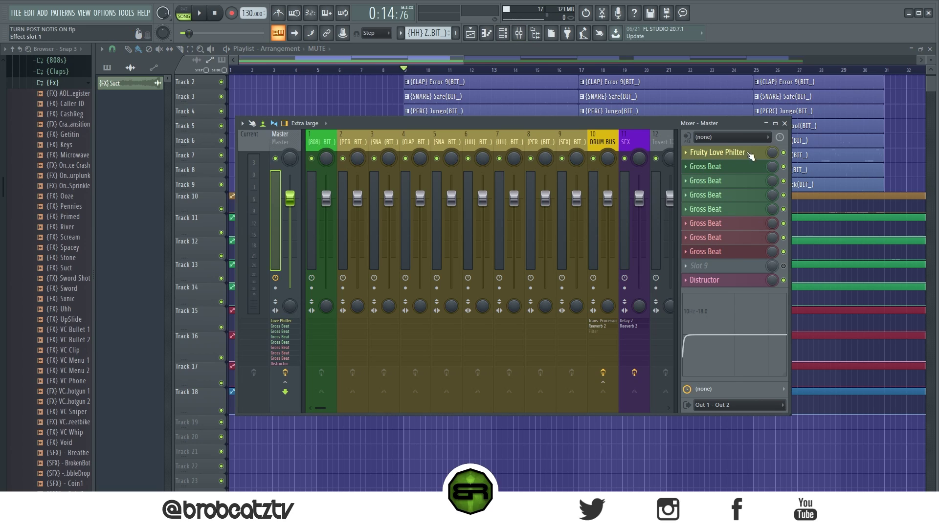
pyautogui.press('F9')
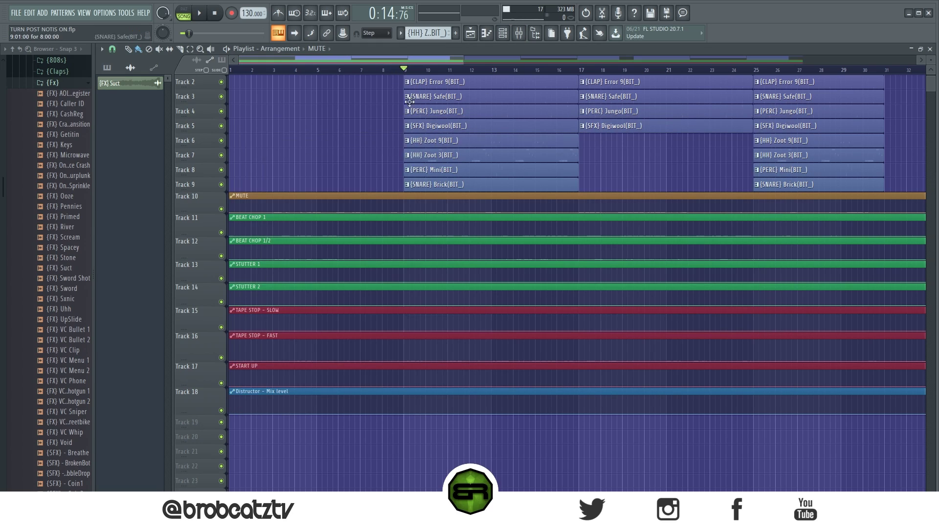
# Automate BEAT CHOP 1 fully on through bar 9 and MUTE fully on for its second half, and play the result.
pyautogui.rightClick(405, 222)
pyautogui.rightClick(425, 223)
pyautogui.rightClick(426, 236)
pyautogui.rightClick(416, 212)
pyautogui.moveTo(415, 213); pyautogui.dragTo(416, 220)
pyautogui.rightClick(415, 200)
pyautogui.rightClick(425, 210)
pyautogui.rightClick(426, 212)
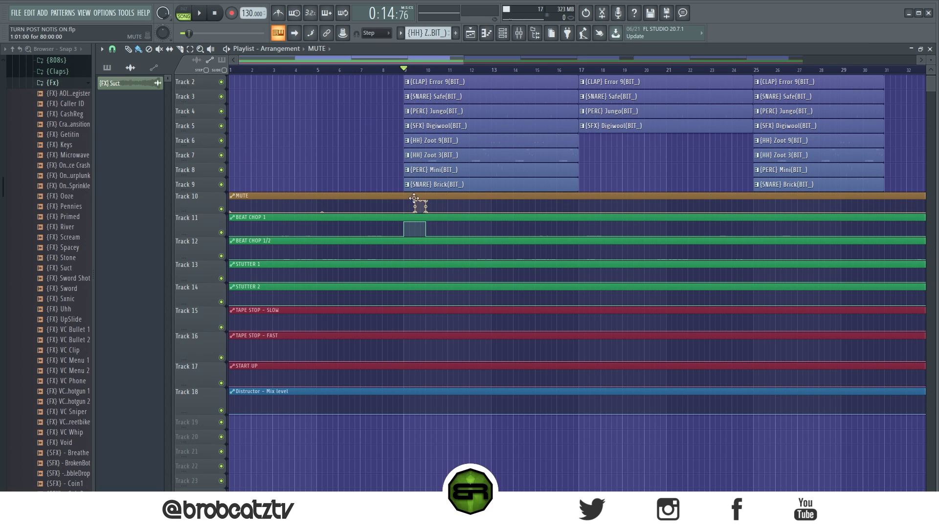
pyautogui.press('space')
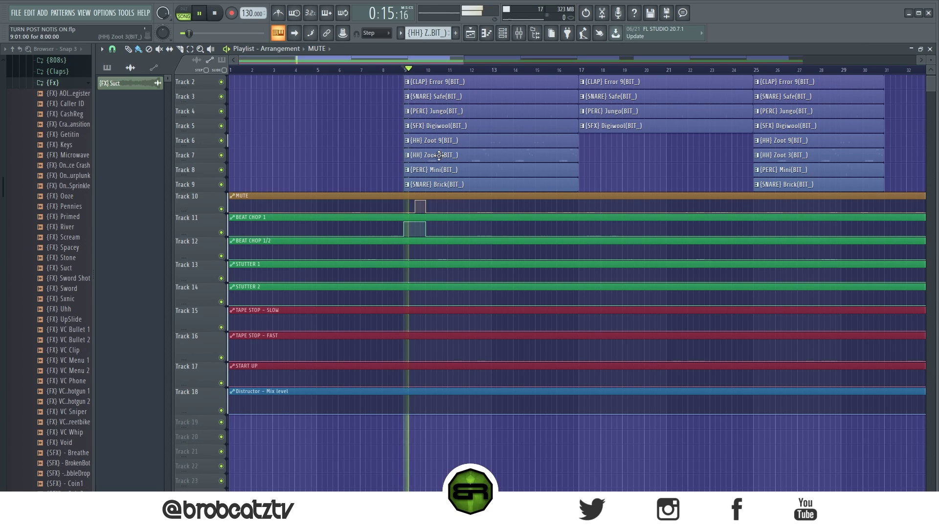
pyautogui.press('space')
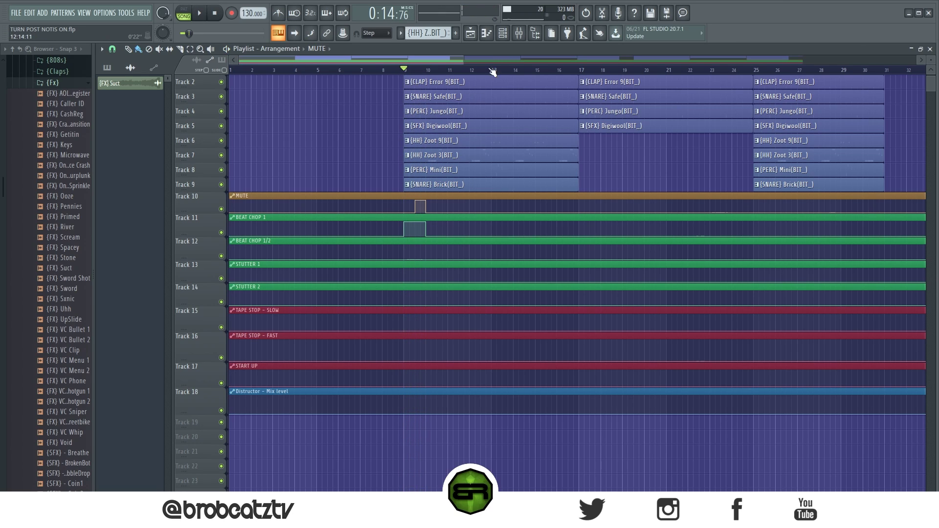
# Move Fruity Love Philter below the last Gross Beat on the master mixer track, and replay the automated section from bar 9.
pyautogui.click(519, 33)
pyautogui.moveTo(712, 153); pyautogui.dragTo(714, 251)
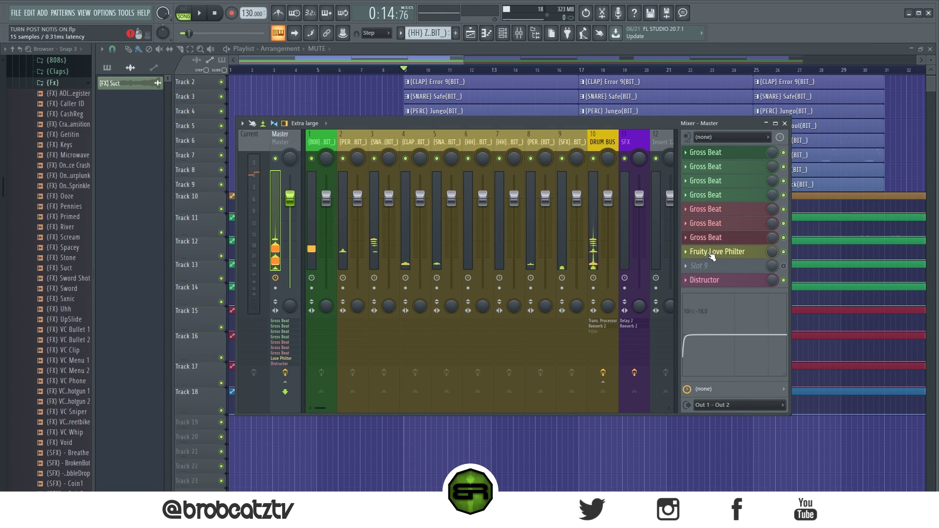
pyautogui.press('F9')
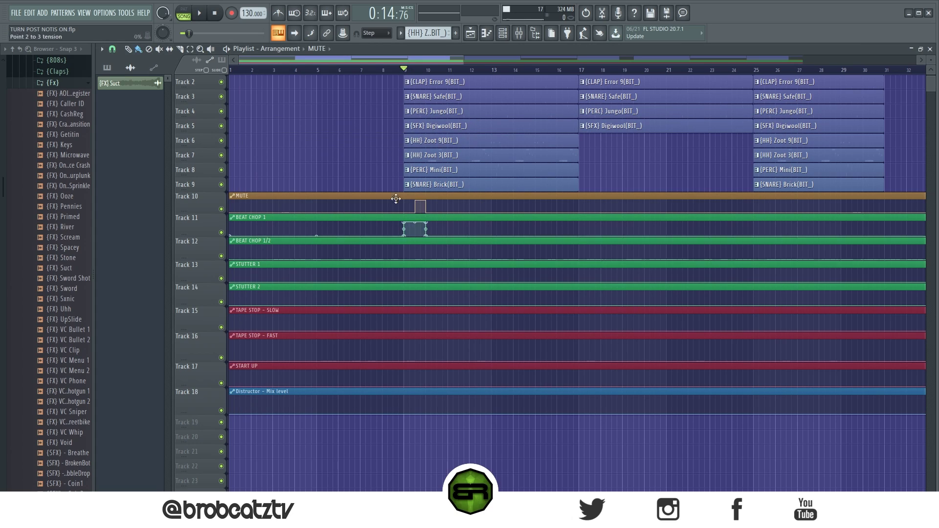
pyautogui.press('space')
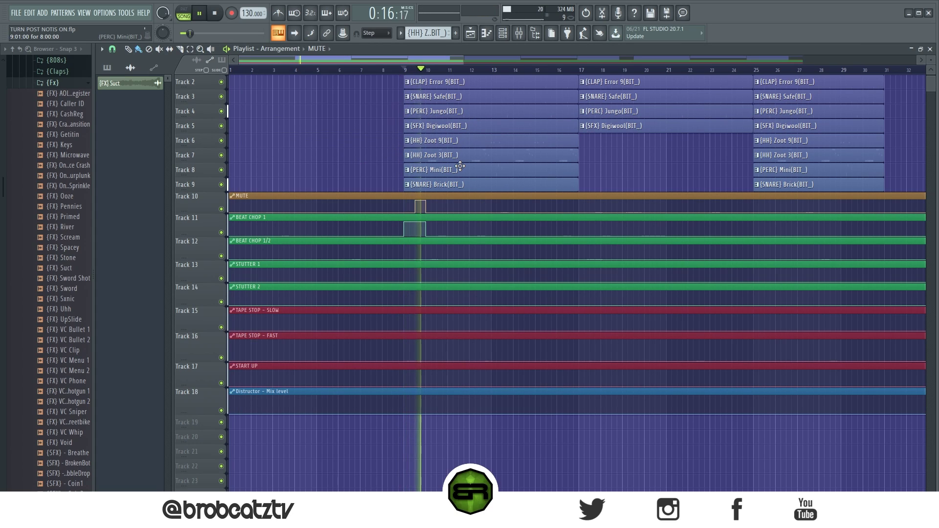
pyautogui.press('space')
pyautogui.click(519, 38)
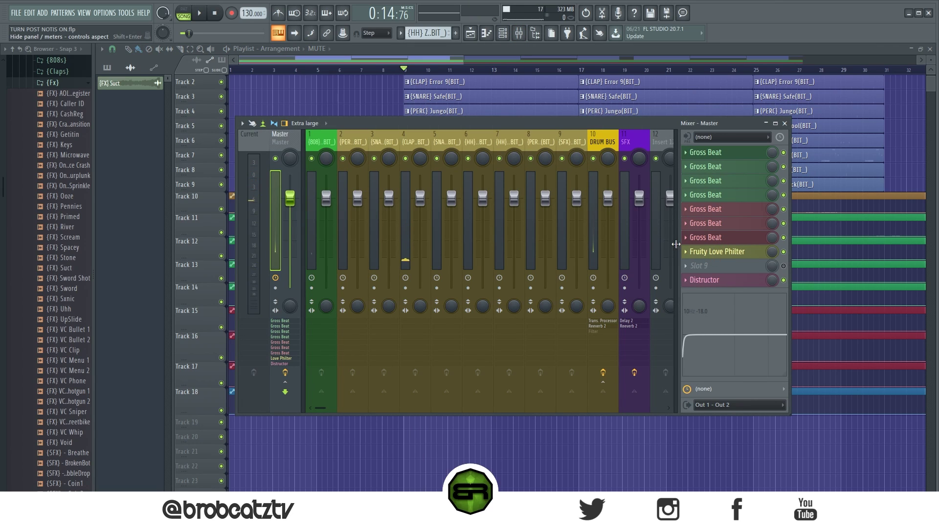
pyautogui.click(323, 88)
# Delete the added automation points around bar 9 from the MUTE and BEAT CHOP 1 clips.
pyautogui.scroll(3, 422, 66)
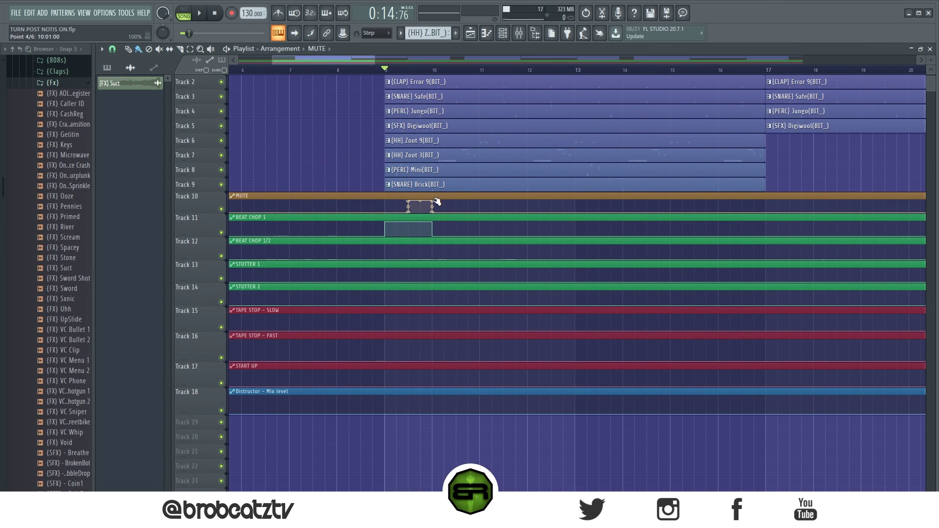
pyautogui.rightClick(435, 203)
pyautogui.click(439, 215)
pyautogui.rightClick(408, 203)
pyautogui.click(418, 216)
pyautogui.rightClick(431, 230)
pyautogui.click(443, 236)
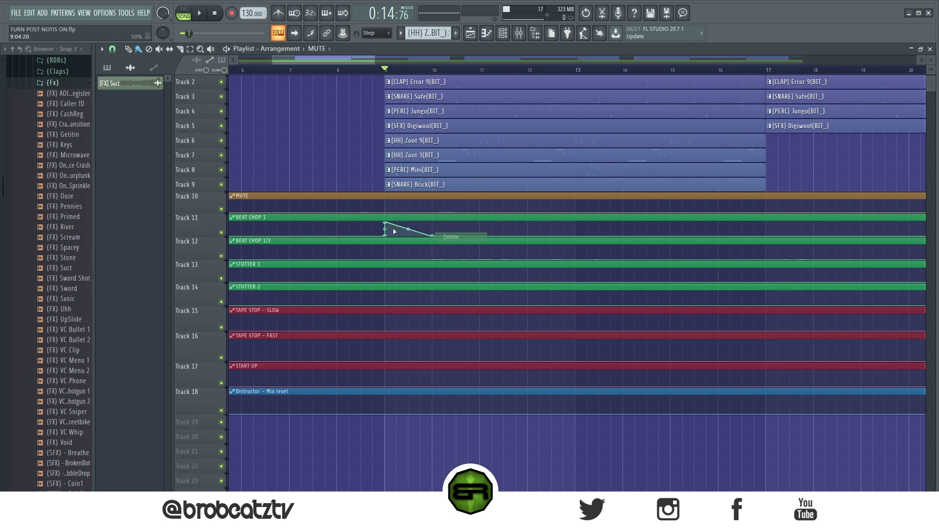
pyautogui.rightClick(386, 223)
pyautogui.click(394, 236)
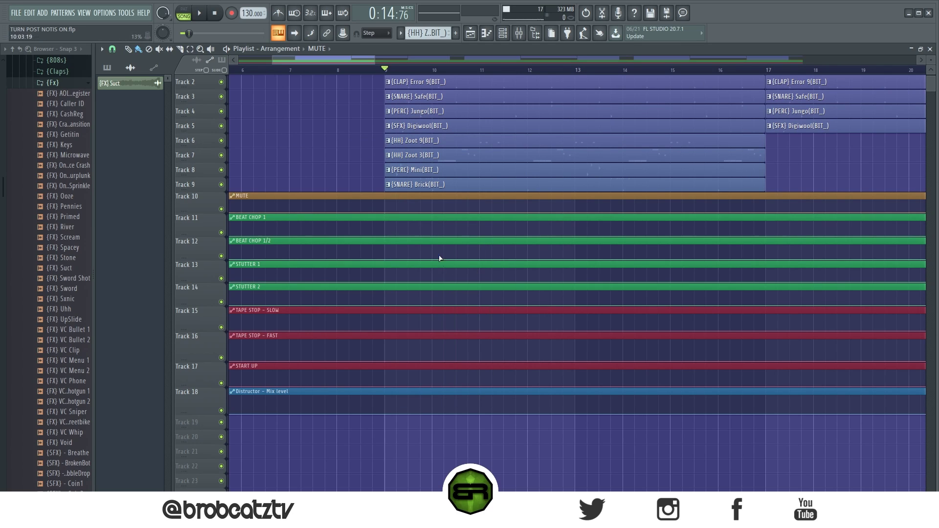
pyautogui.rightClick(434, 240)
pyautogui.click(443, 250)
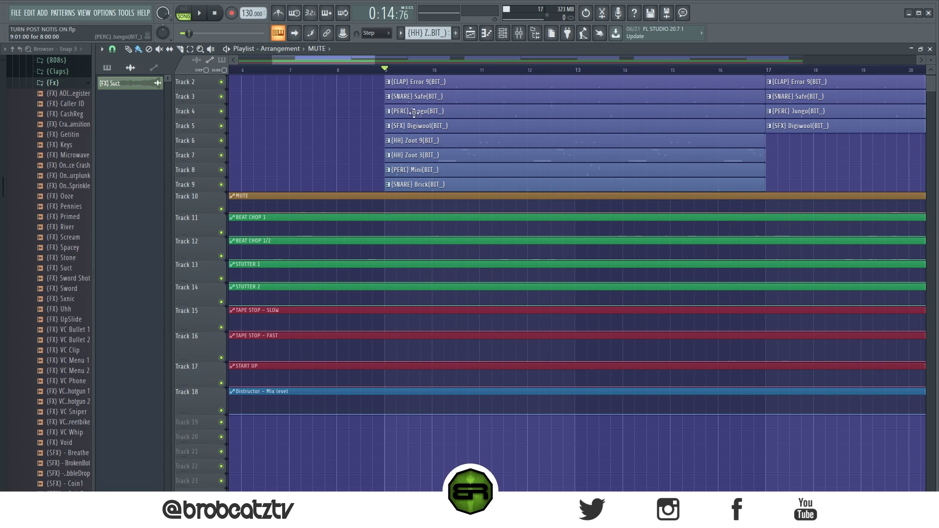
# Mark bar 9 as the time selection in the playlist, trying bar 10 in between.
pyautogui.click(113, 49)
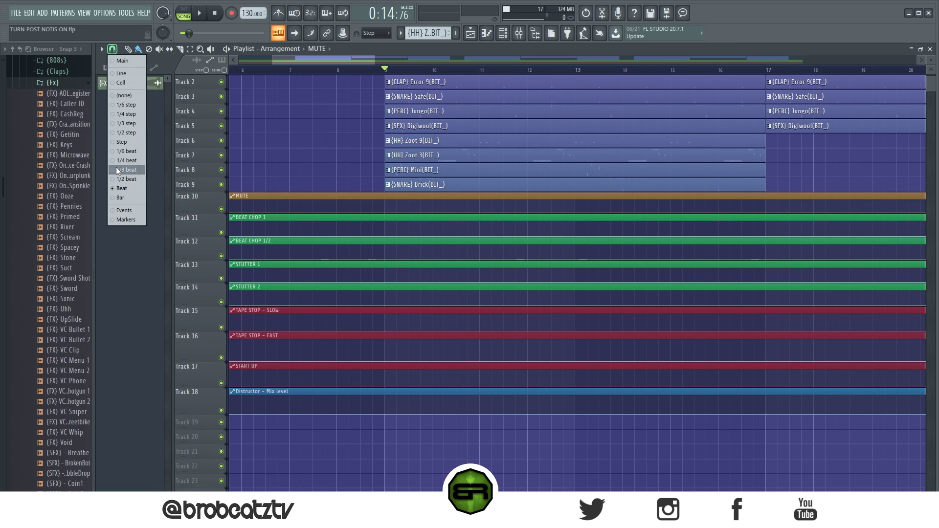
pyautogui.click(330, 181)
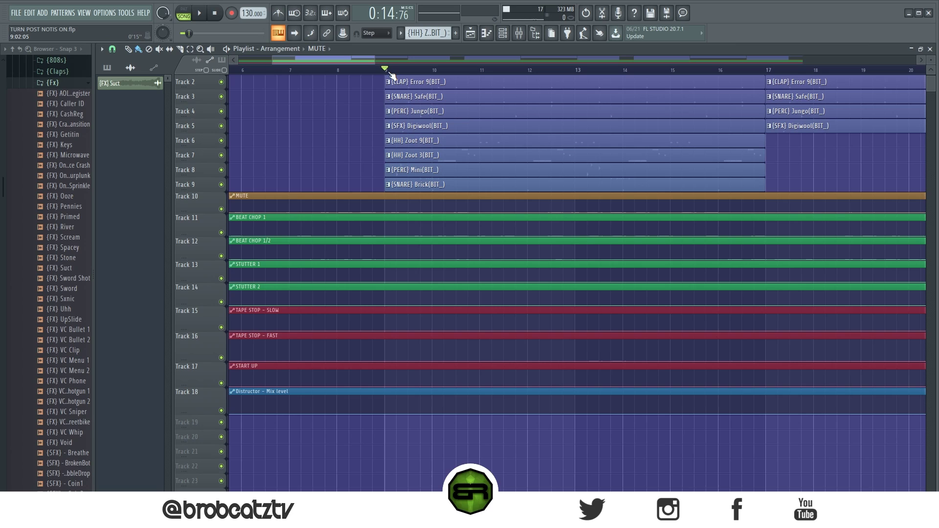
pyautogui.scroll(-3, 404, 228)
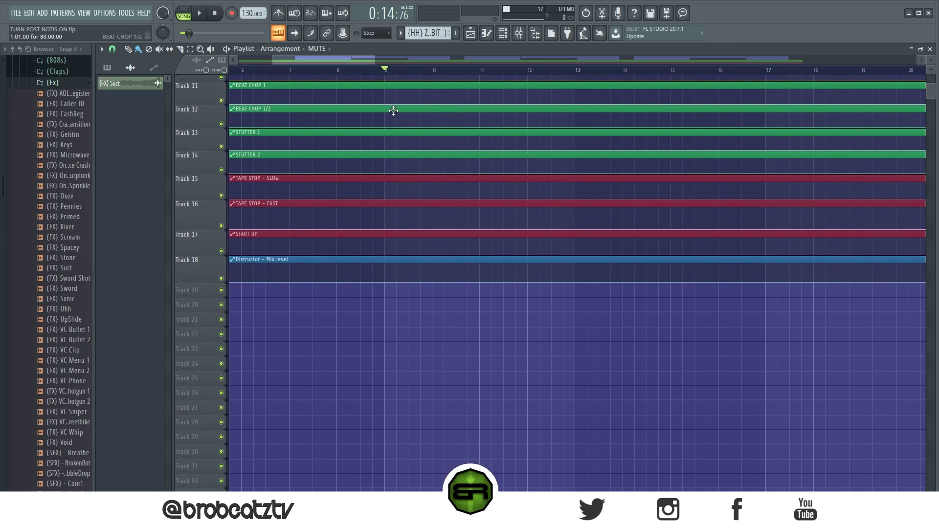
pyautogui.moveTo(384, 67)
pyautogui.mouseDown()
pyautogui.moveTo(342, 69)
pyautogui.moveTo(389, 77)
pyautogui.mouseUp()
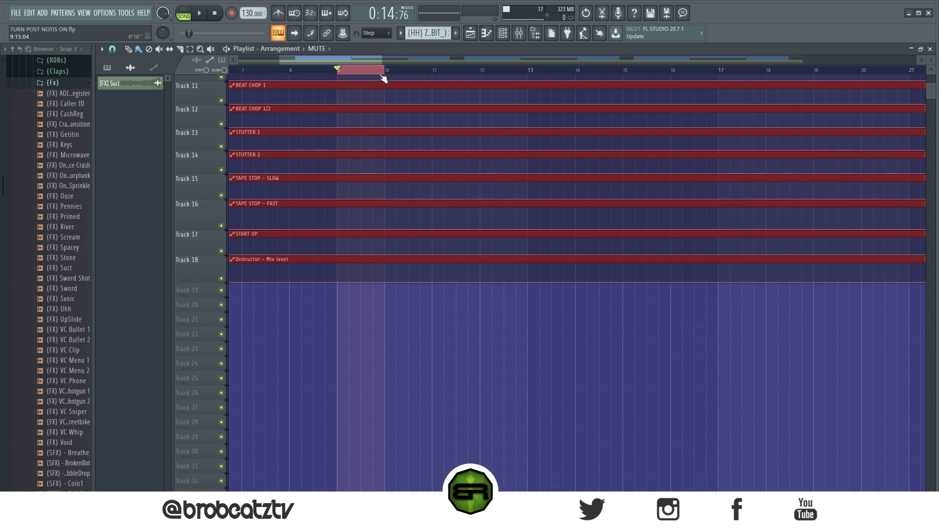
pyautogui.press('space')
pyautogui.moveTo(385, 70); pyautogui.dragTo(414, 74)
pyautogui.click(410, 71)
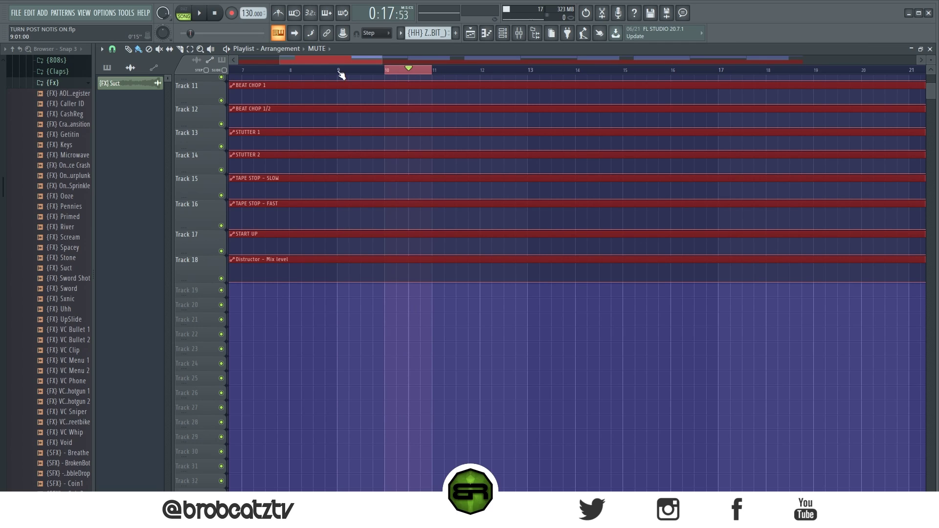
pyautogui.moveTo(341, 74); pyautogui.dragTo(351, 78)
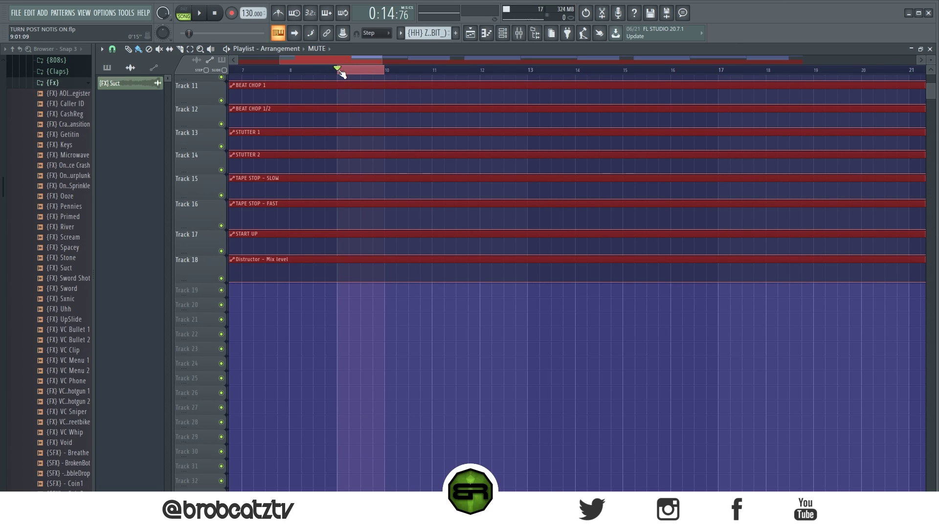
# Automate STUTTER 1 fully on for the first half of bar 9 and back to zero at its midpoint.
pyautogui.rightClick(338, 150)
pyautogui.rightClick(337, 142)
pyautogui.rightClick(360, 140)
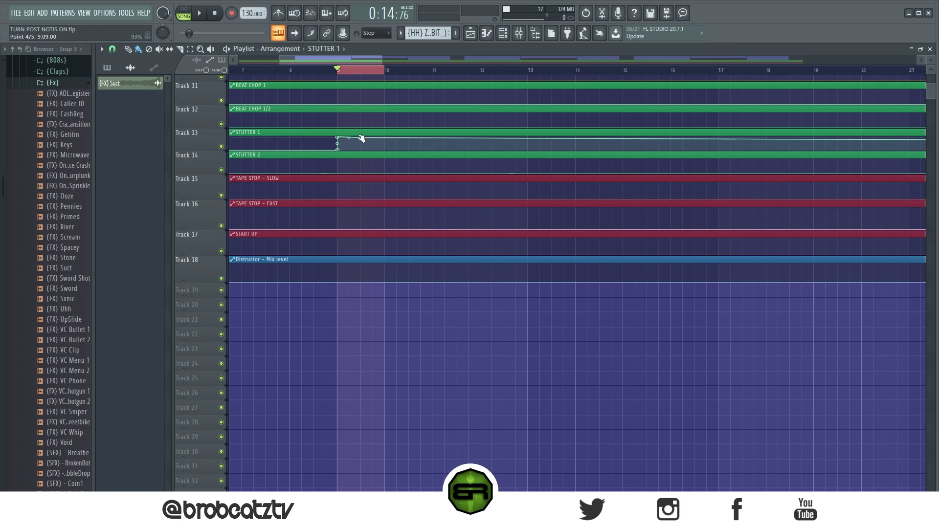
pyautogui.rightClick(360, 146)
# Automate STUTTER 2 fully on for the first half of bar 10, and clear the playlist's time selection.
pyautogui.rightClick(384, 162)
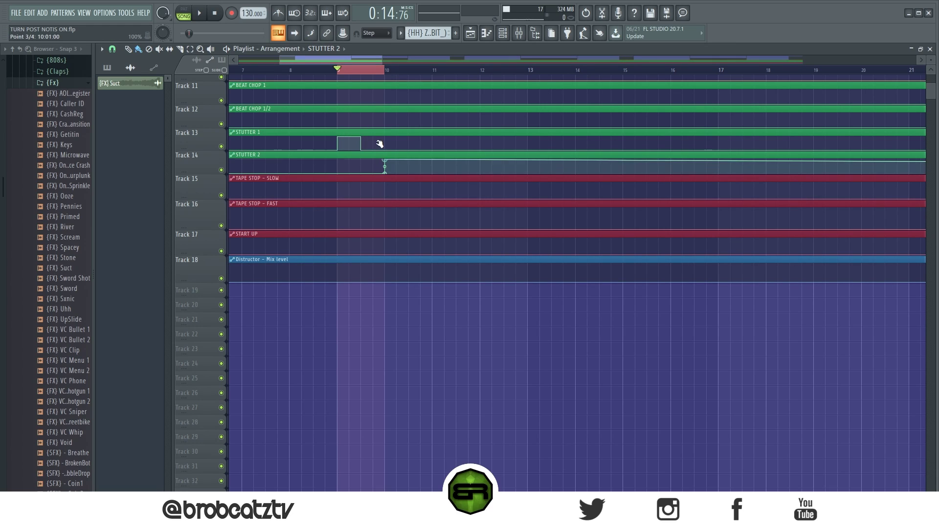
pyautogui.rightClick(408, 160)
pyautogui.rightClick(409, 172)
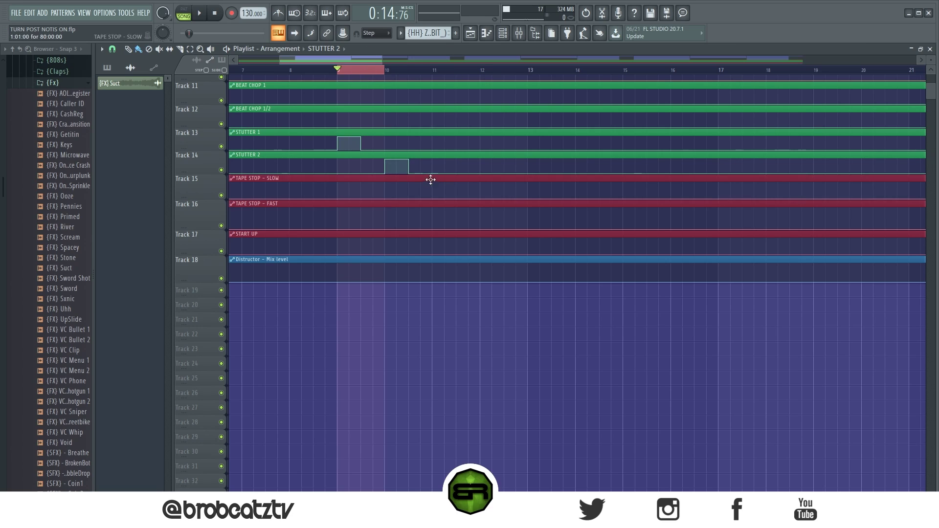
pyautogui.keyDown('ctrl'); pyautogui.click(407, 72); pyautogui.keyUp('ctrl')
pyautogui.click(326, 73)
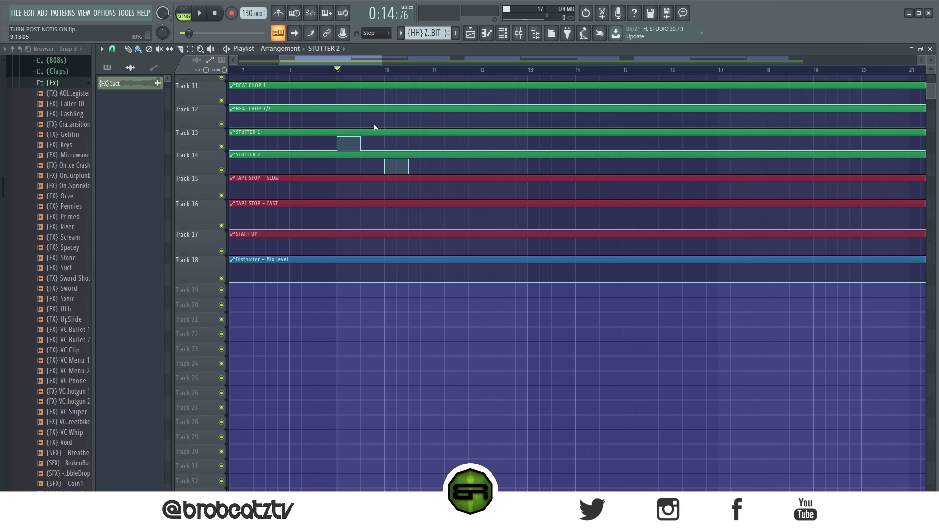
# Play the song from the last beat of bar 8 to hear both stutter automations.
pyautogui.scroll(5, 375, 101)
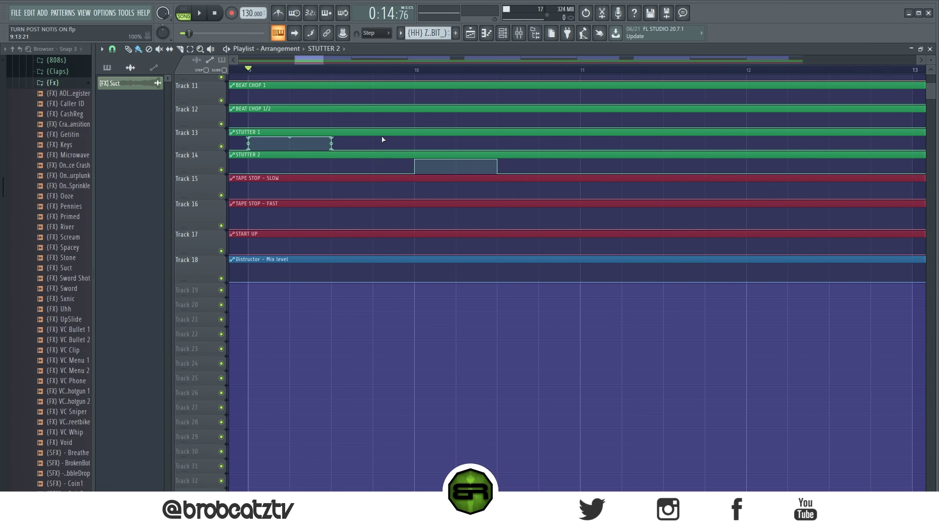
pyautogui.scroll(-3, 364, 85)
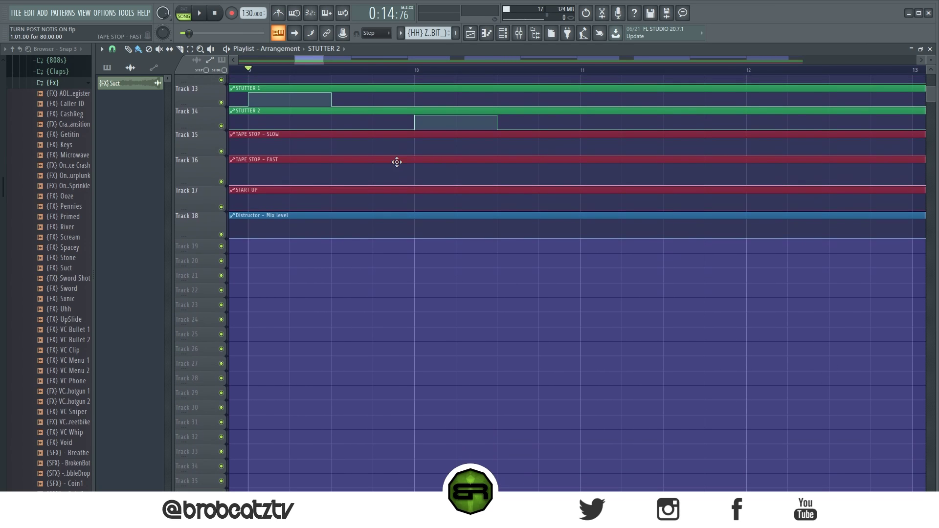
pyautogui.scroll(1, 345, 105)
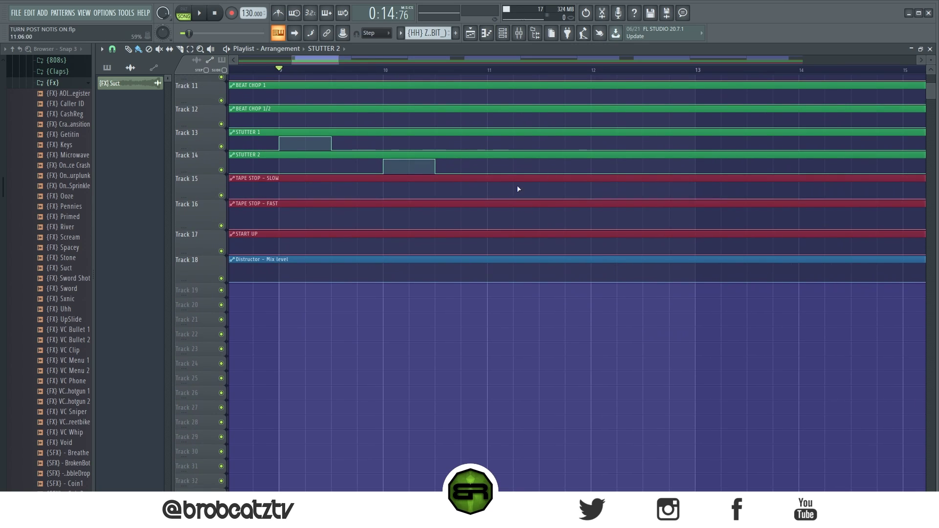
pyautogui.scroll(-2, 332, 88)
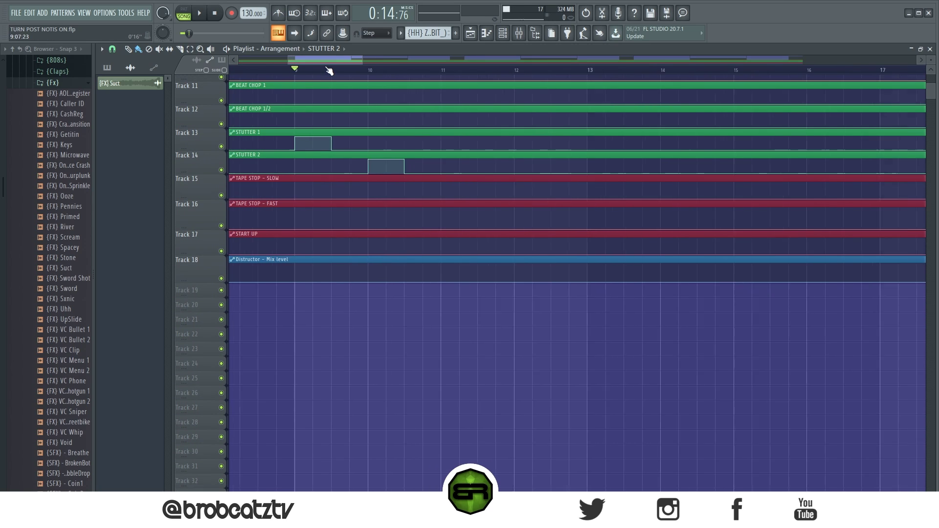
pyautogui.scroll(4, 299, 100)
pyautogui.click(283, 70)
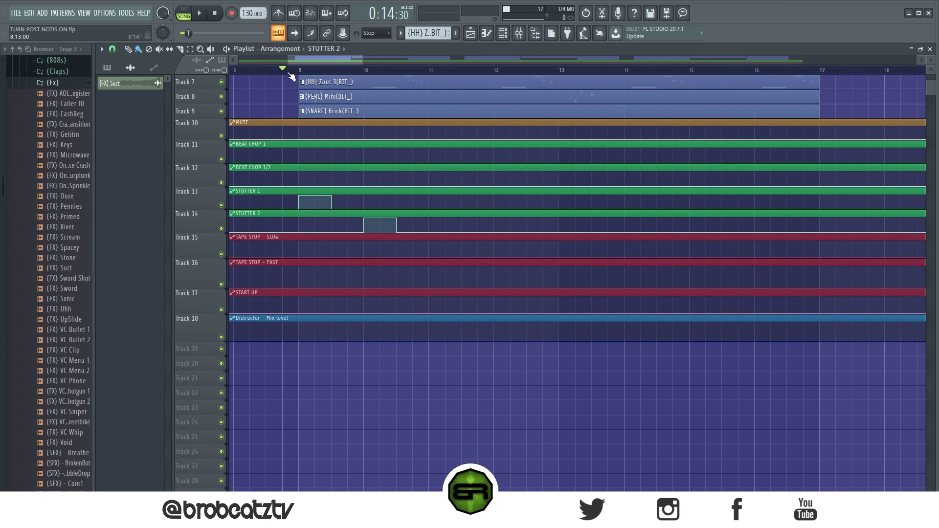
pyautogui.press('space')
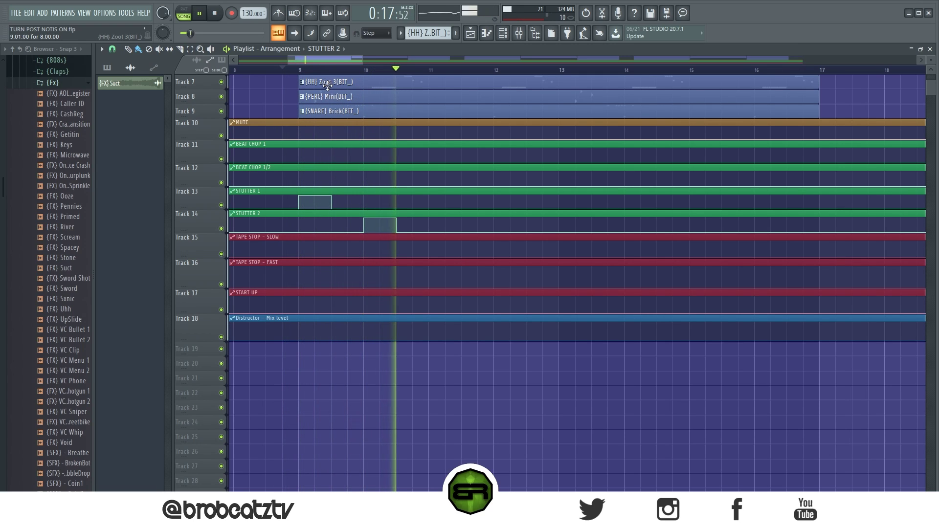
pyautogui.press('space')
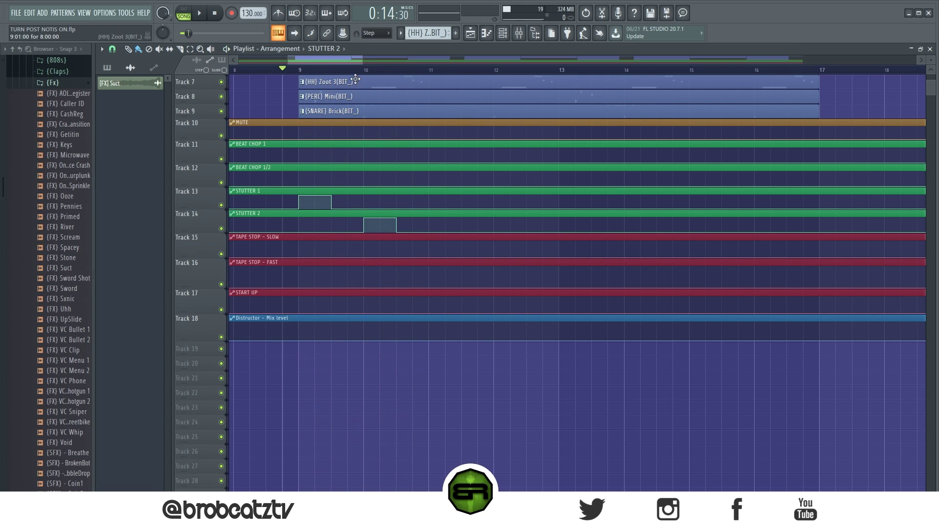
# Extend the STUTTER 2 automation to the end of bar 10, and replay the section from just before bar 9.
pyautogui.scroll(2, 377, 178)
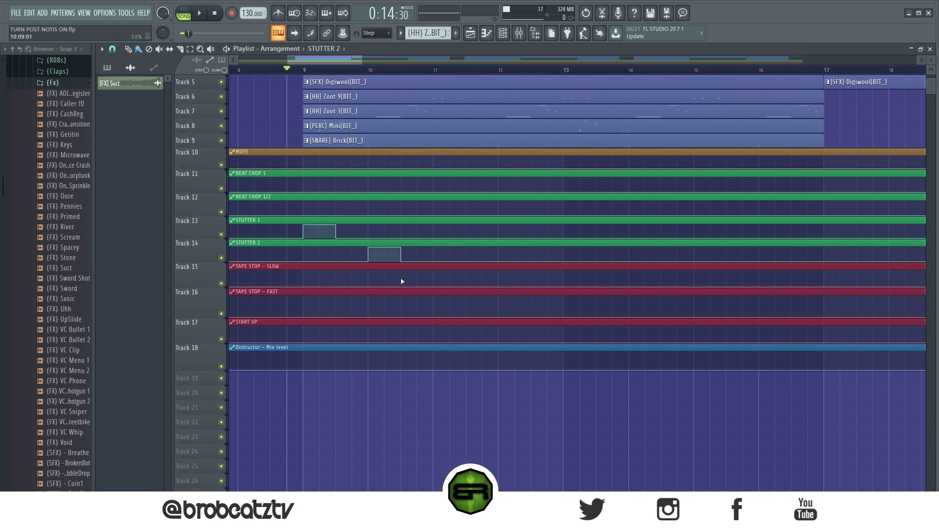
pyautogui.moveTo(400, 263); pyautogui.dragTo(433, 262)
pyautogui.press('space')
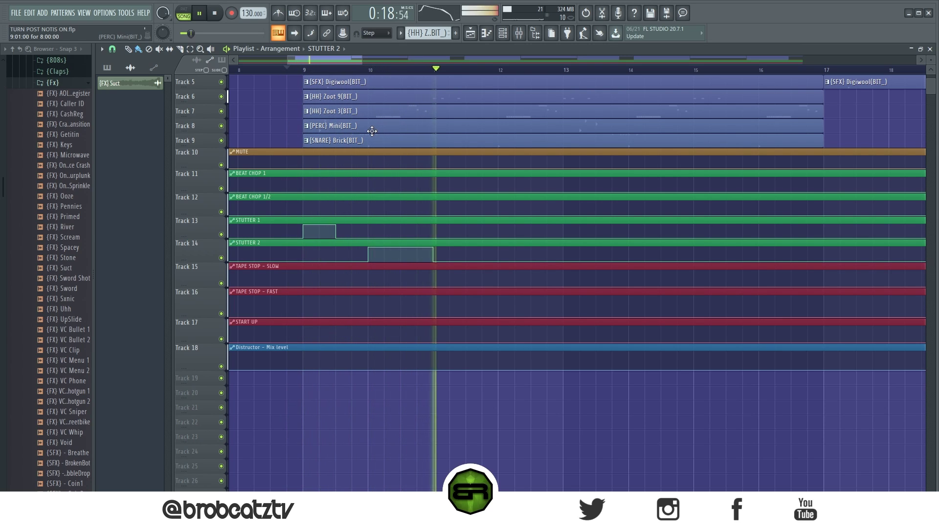
pyautogui.press('space')
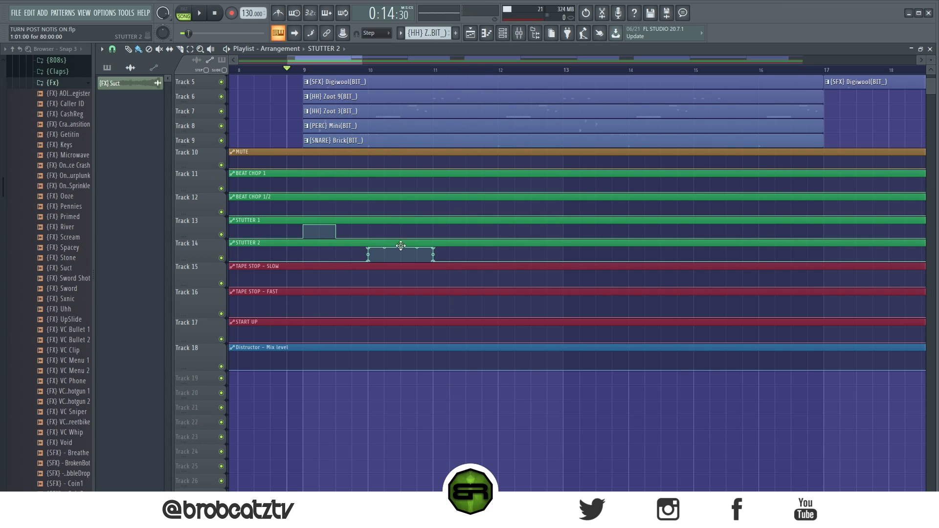
# Add a held dip in the second eighth of the Repeat b time envelope on the master's fourth Gross Beat, and play the result.
pyautogui.click(519, 33)
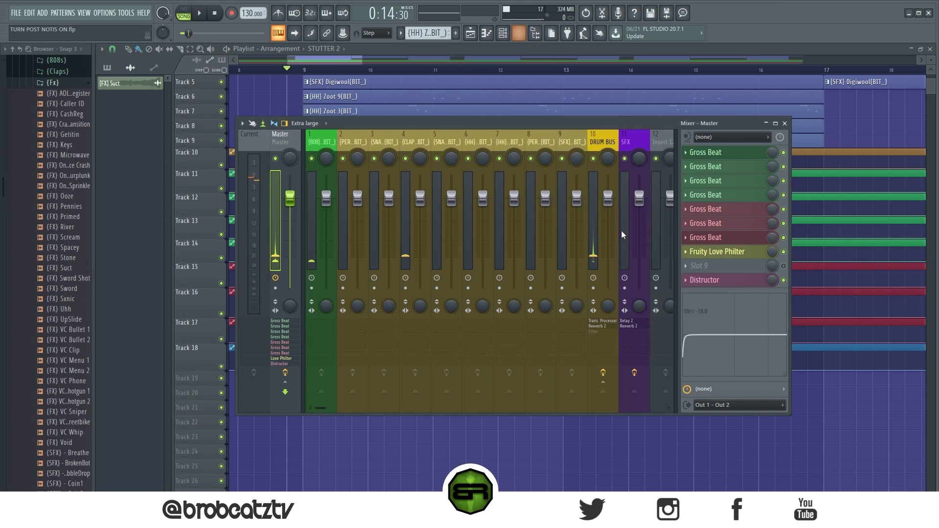
pyautogui.click(732, 204)
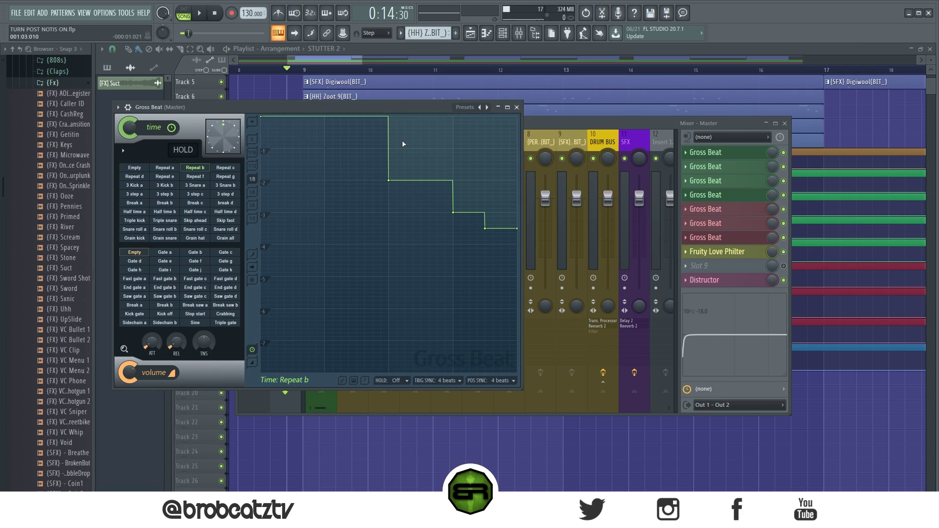
pyautogui.click(317, 116)
pyautogui.moveTo(326, 116); pyautogui.dragTo(292, 196)
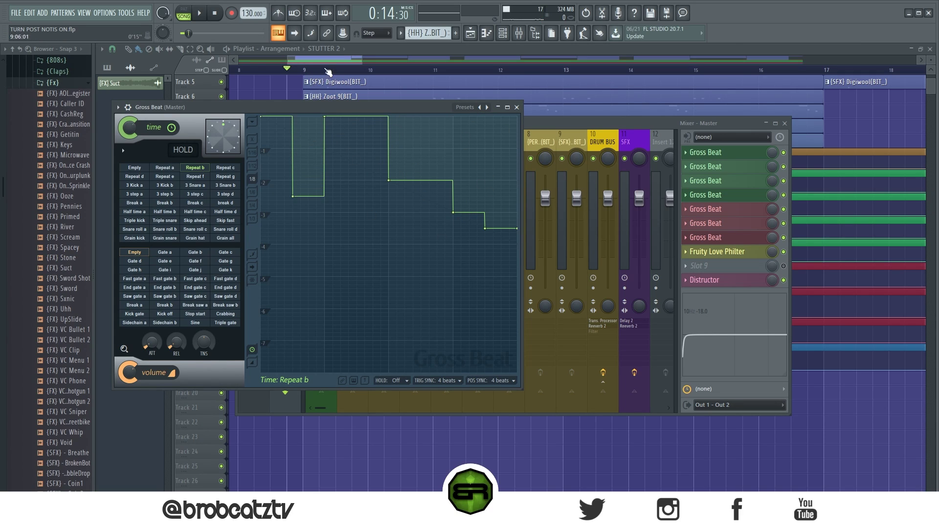
pyautogui.click(353, 50)
pyautogui.press('space')
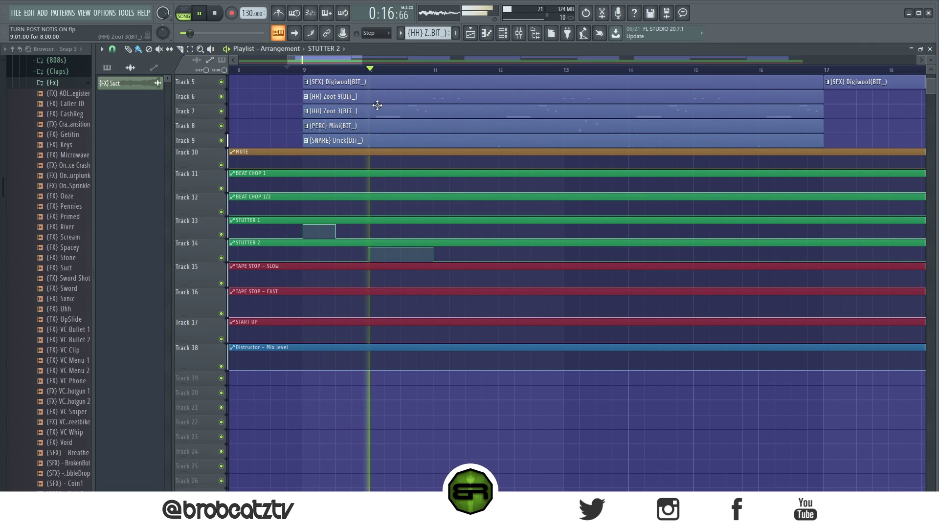
pyautogui.press('space')
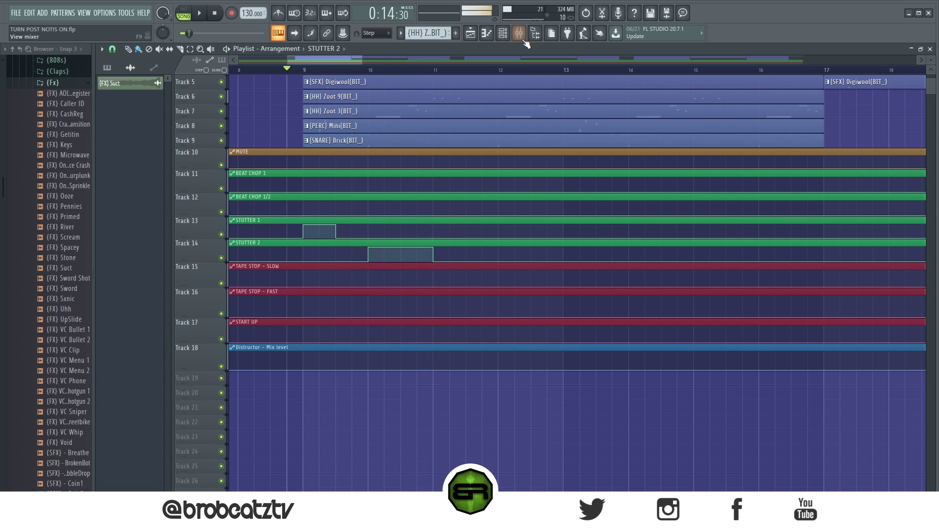
# Delete the added dip from the Repeat b time envelope of the master's fourth Gross Beat.
pyautogui.click(518, 33)
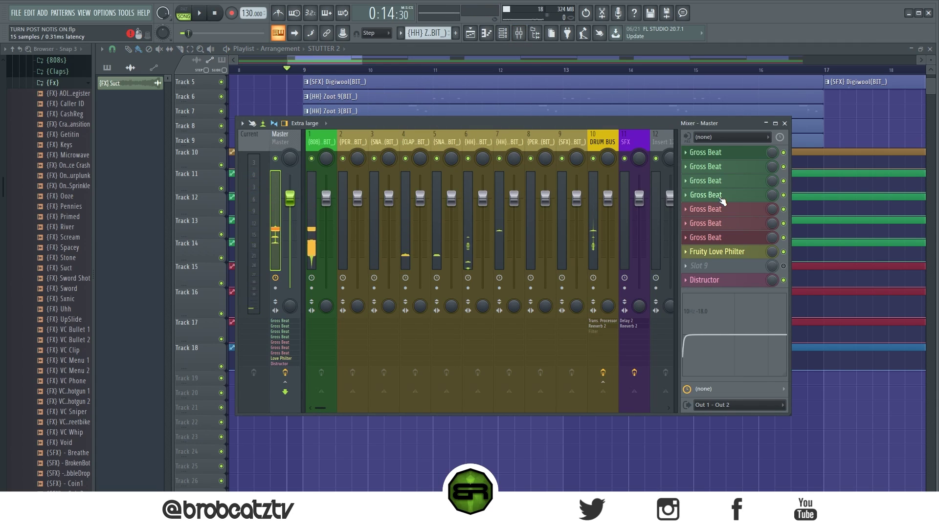
pyautogui.click(722, 195)
pyautogui.rightClick(292, 197)
pyautogui.click(305, 211)
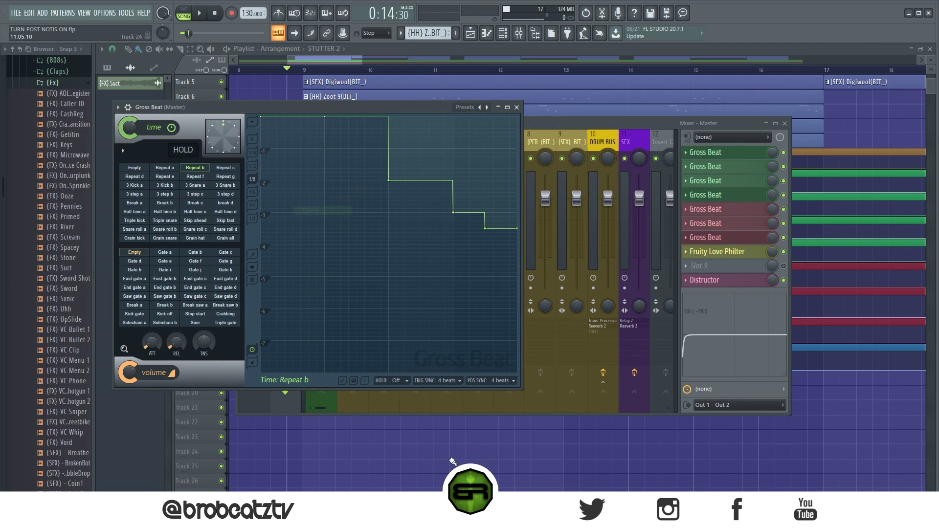
pyautogui.rightClick(328, 120)
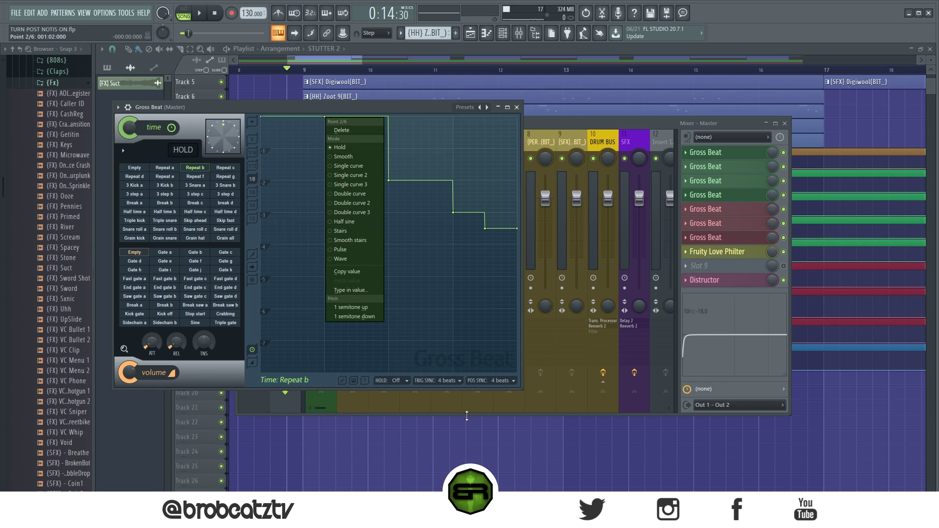
pyautogui.click(466, 416)
pyautogui.scroll(-2, 362, 166)
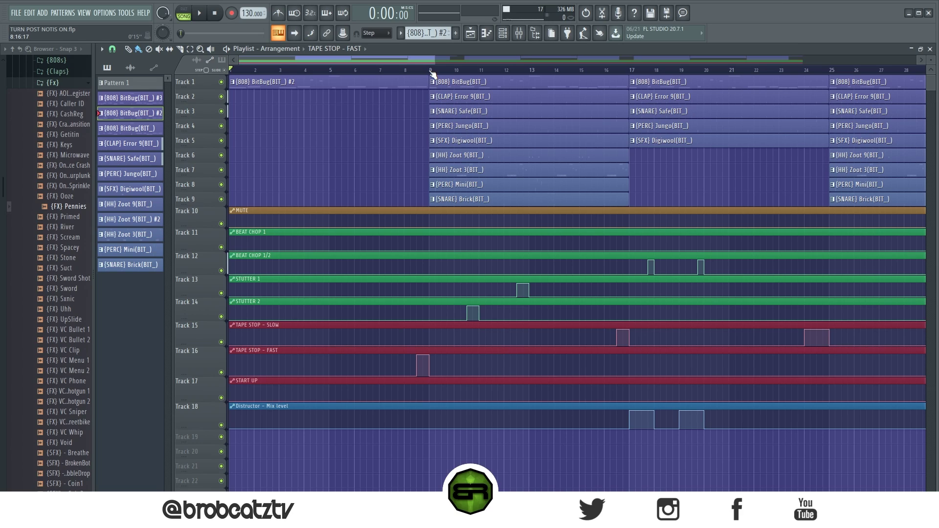
# Examine the time envelopes of the tape-stop Gross Beats on the master mixer track.
pyautogui.click(519, 33)
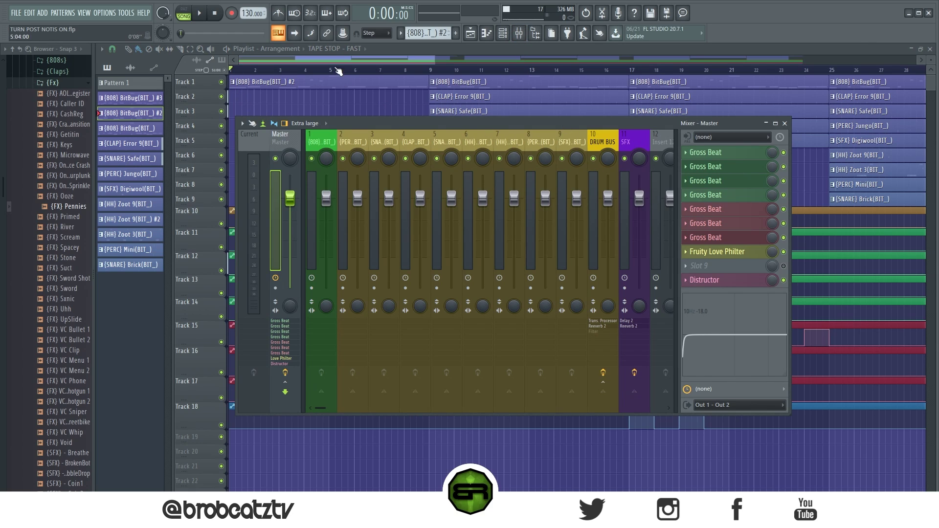
pyautogui.press('F9')
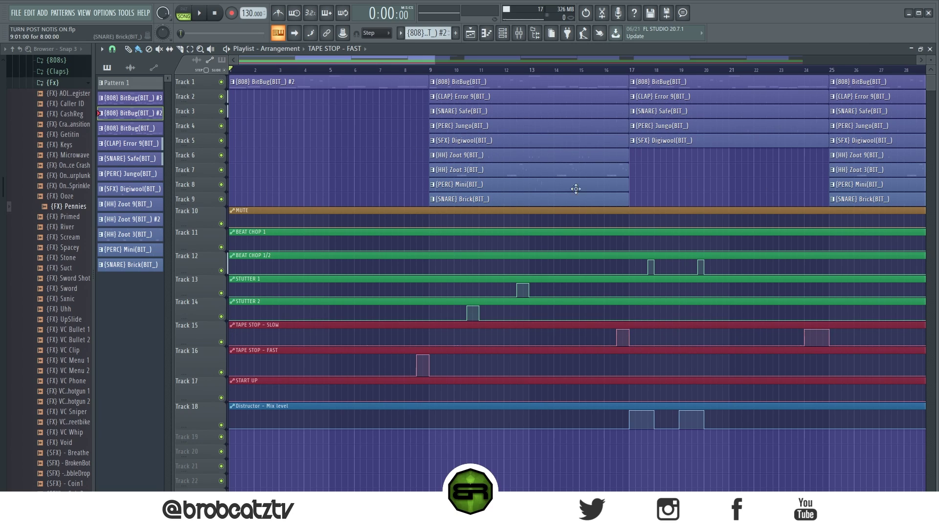
pyautogui.click(520, 34)
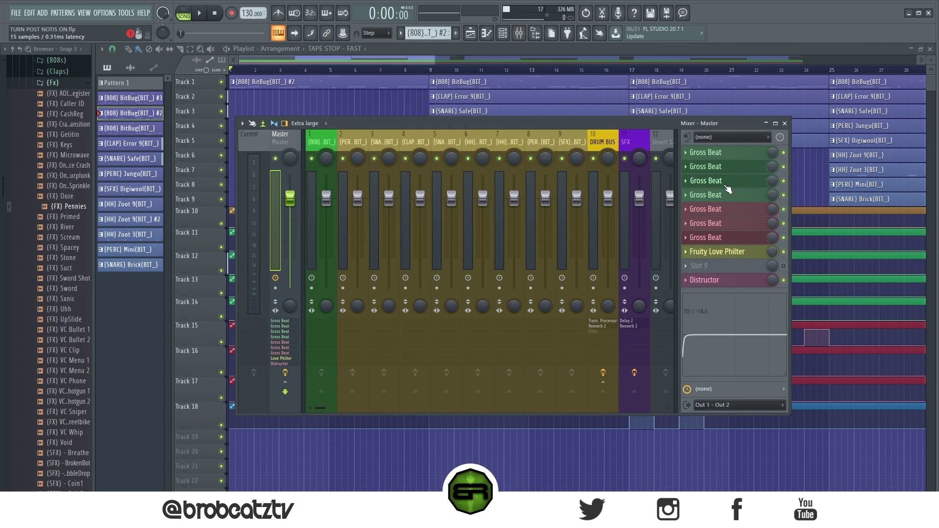
pyautogui.click(715, 210)
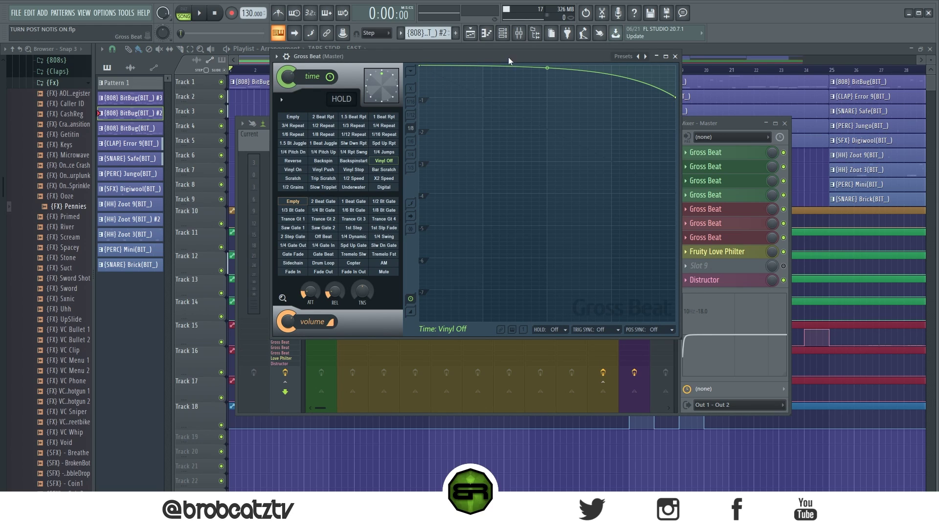
pyautogui.click(720, 238)
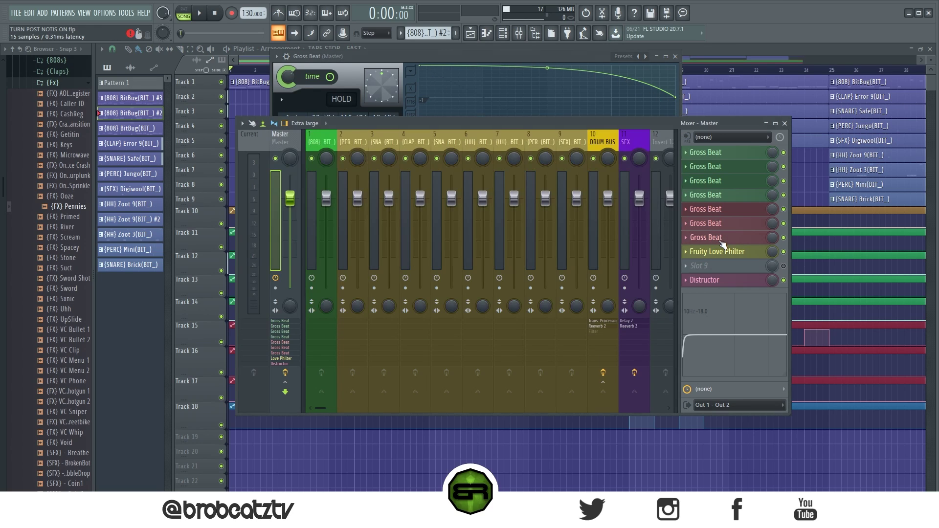
pyautogui.moveTo(619, 75); pyautogui.dragTo(603, 57)
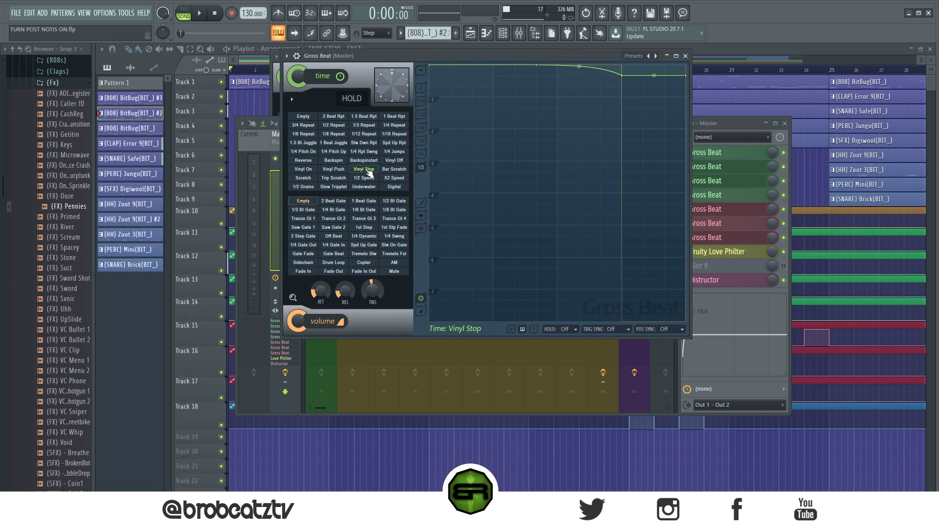
# Close the Gross Beat and mixer views and play the TAPE STOP - FAST section leading into bar 9.
pyautogui.click(248, 57)
pyautogui.click(416, 70)
pyautogui.press('space')
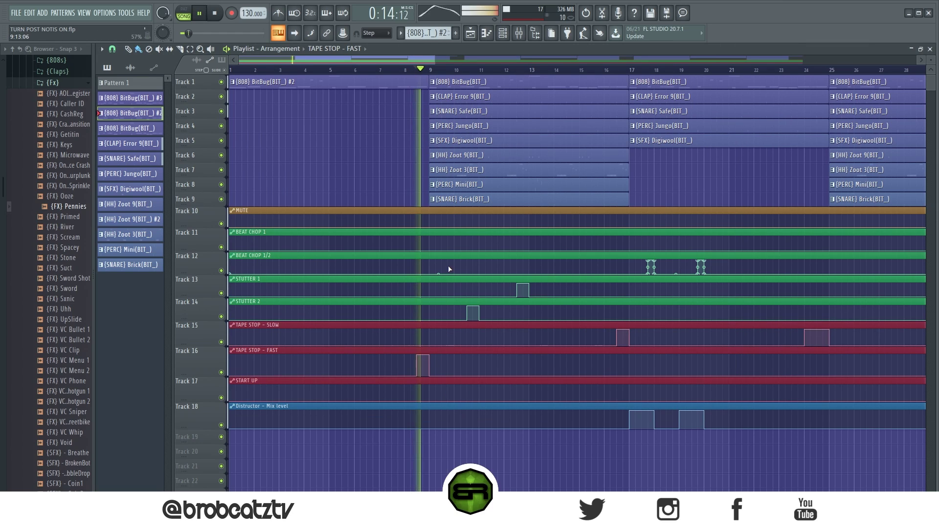
pyautogui.press('space')
pyautogui.press('space')
pyautogui.press('space')
pyautogui.click(411, 70)
pyautogui.press('space')
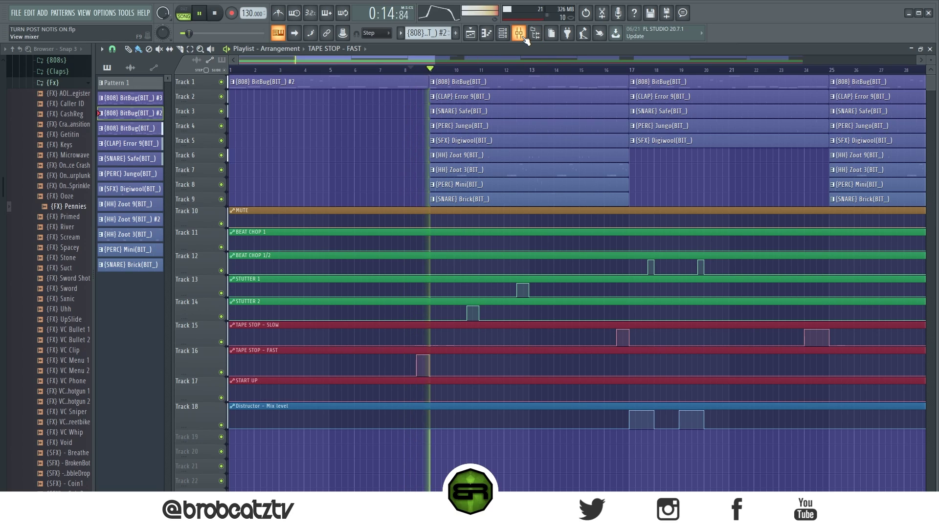
pyautogui.press('space')
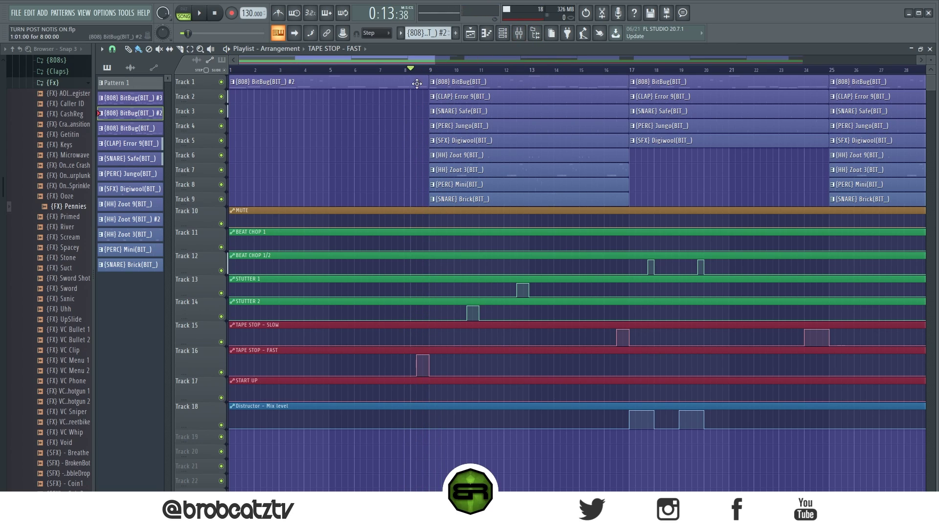
# Play the song from bar 1 with the master's last Vinyl Stop Gross Beat open.
pyautogui.click(238, 71)
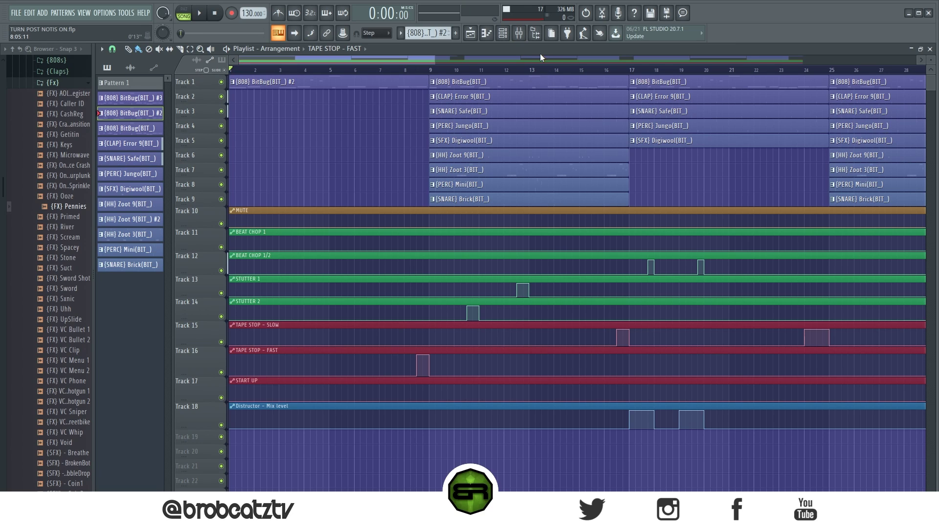
pyautogui.click(518, 32)
pyautogui.click(709, 237)
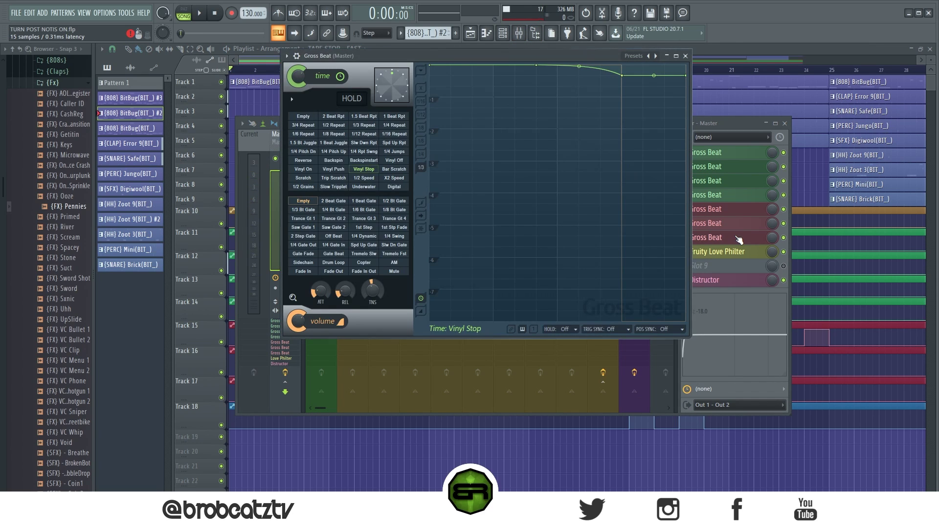
pyautogui.press('space')
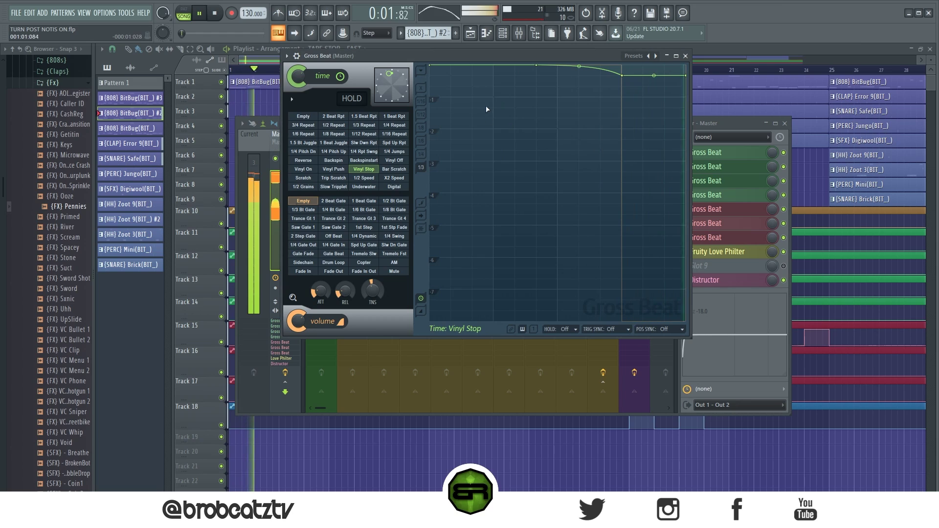
pyautogui.press('space')
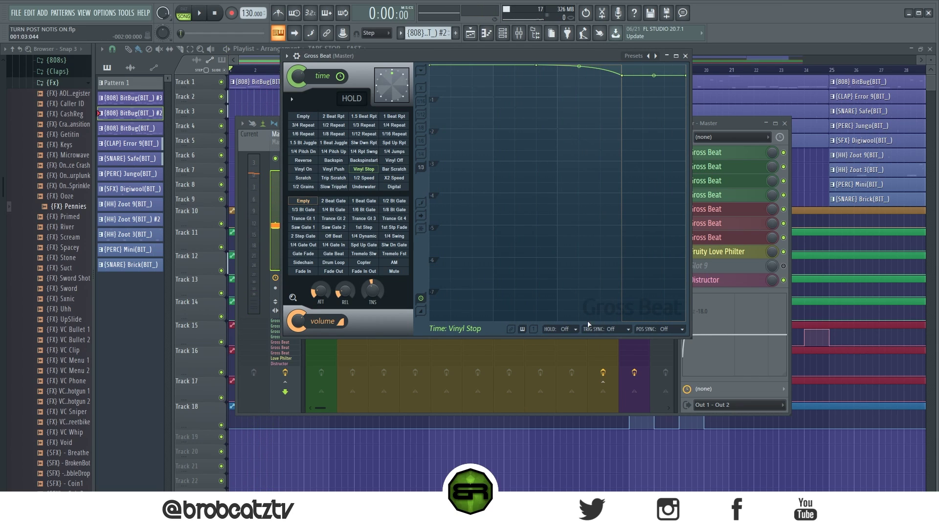
# Try 1/4 beat trigger sync on the Vinyl Stop Gross Beat, return it to Off and go back to the playlist.
pyautogui.click(611, 330)
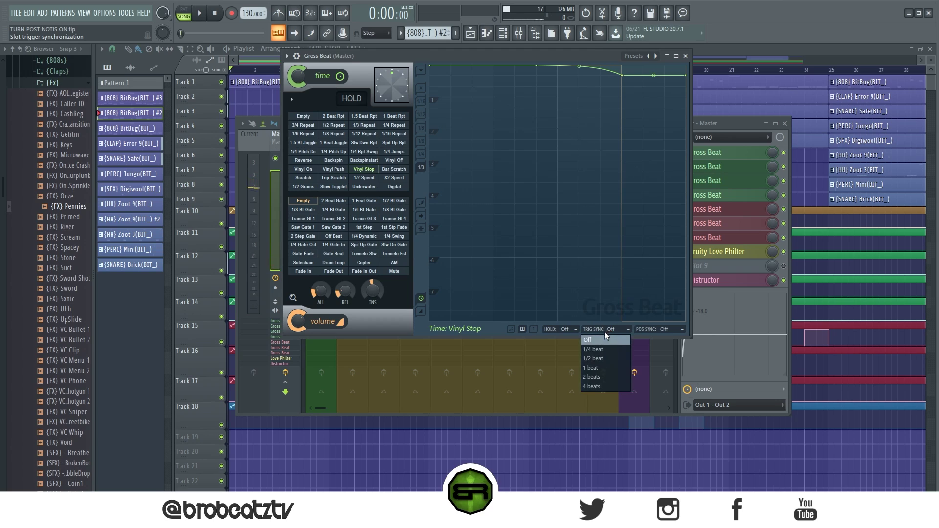
pyautogui.click(594, 349)
pyautogui.click(609, 330)
pyautogui.click(602, 338)
pyautogui.rightClick(459, 458)
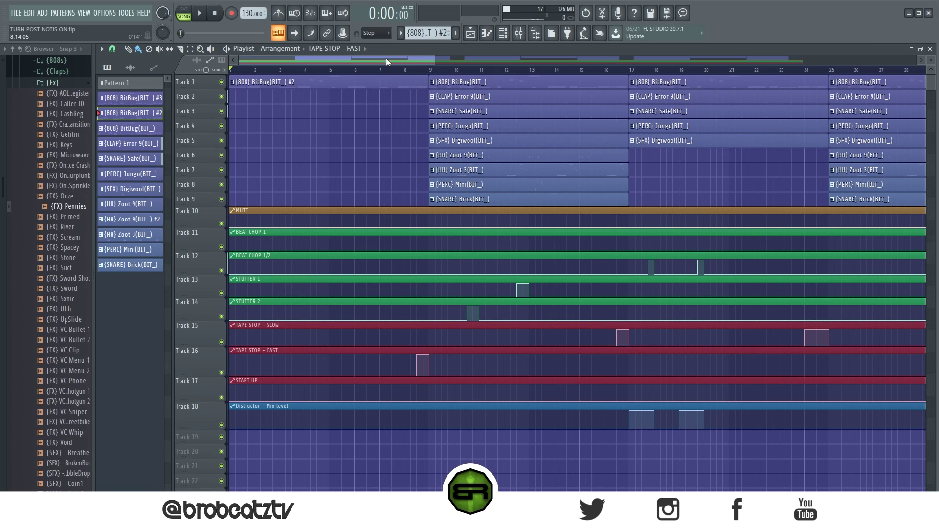
# Play the START UP automation section from bar 32 to hear the beat come in at bar 33.
pyautogui.scroll(-1, 402, 72)
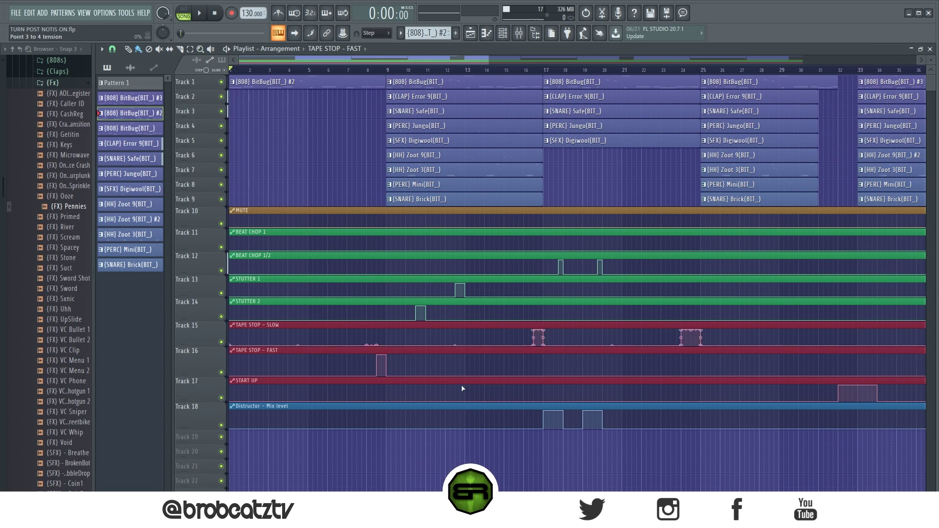
pyautogui.moveTo(417, 60); pyautogui.dragTo(503, 105)
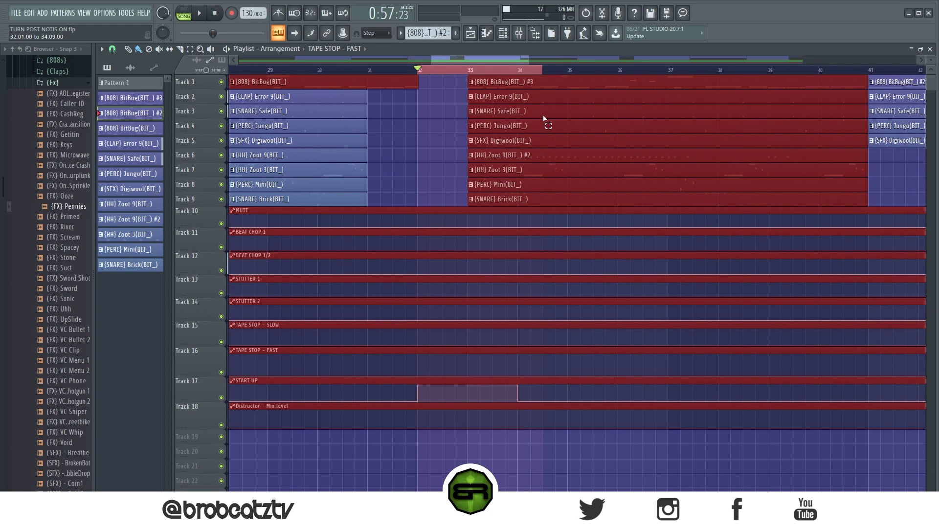
pyautogui.click(427, 73)
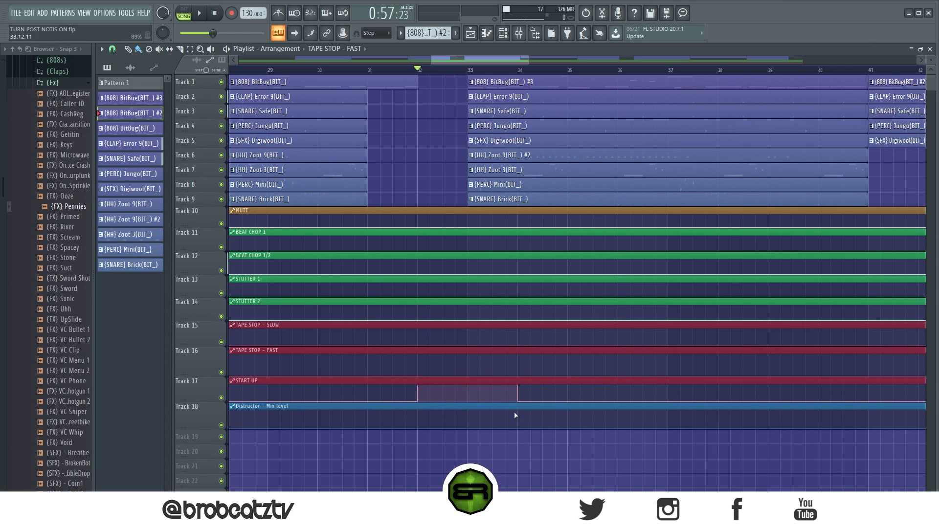
pyautogui.press('space')
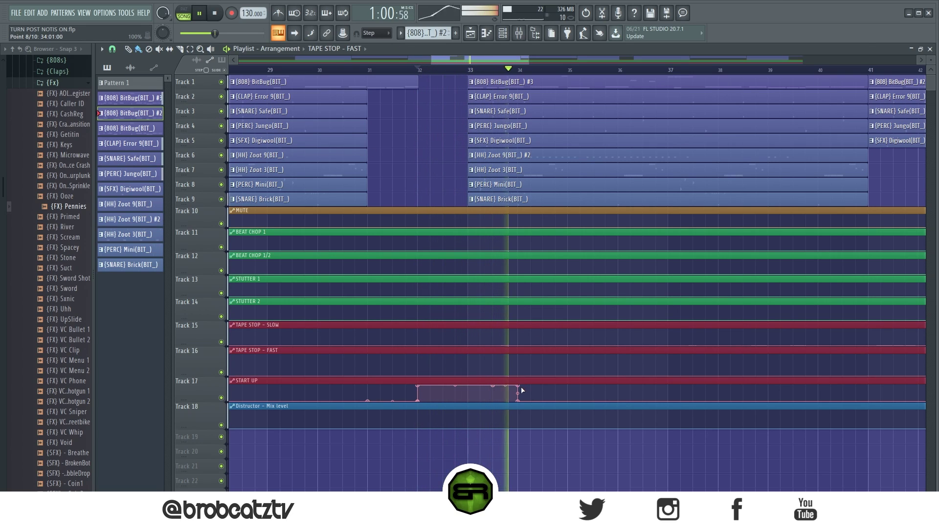
pyautogui.press('space')
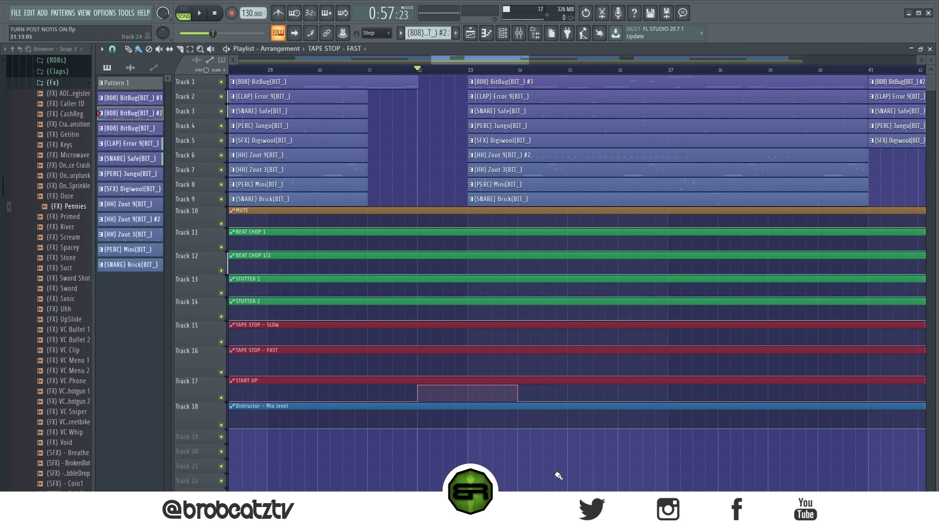
# Play the arrangement from just after bar 7 through the tape-stop, stutter, chop and distortion effects, past the start of bar 24.
pyautogui.moveTo(449, 58); pyautogui.dragTo(273, 74)
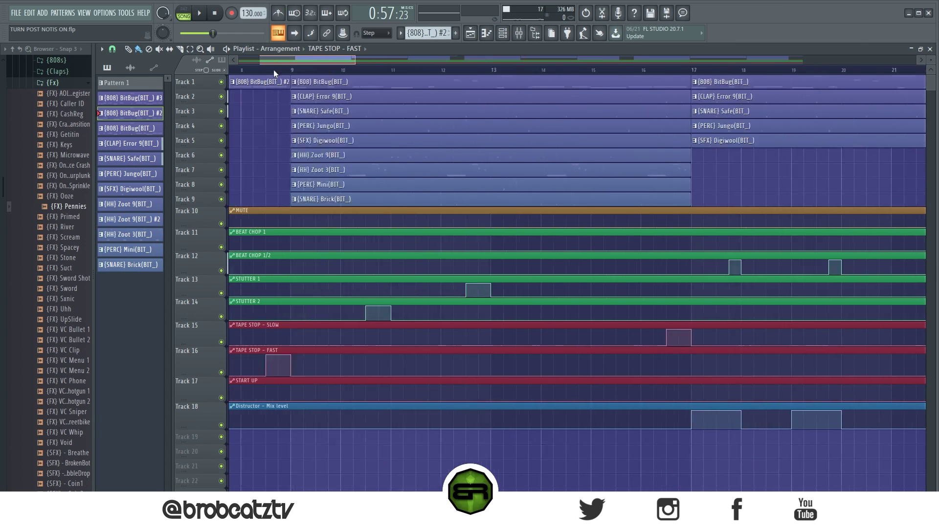
pyautogui.scroll(-4, 274, 70)
pyautogui.click(375, 70)
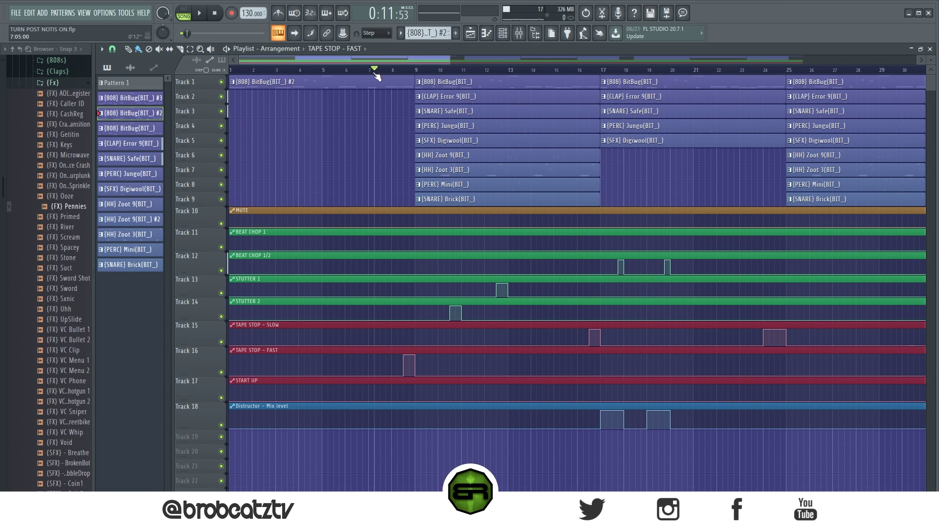
pyautogui.press('space')
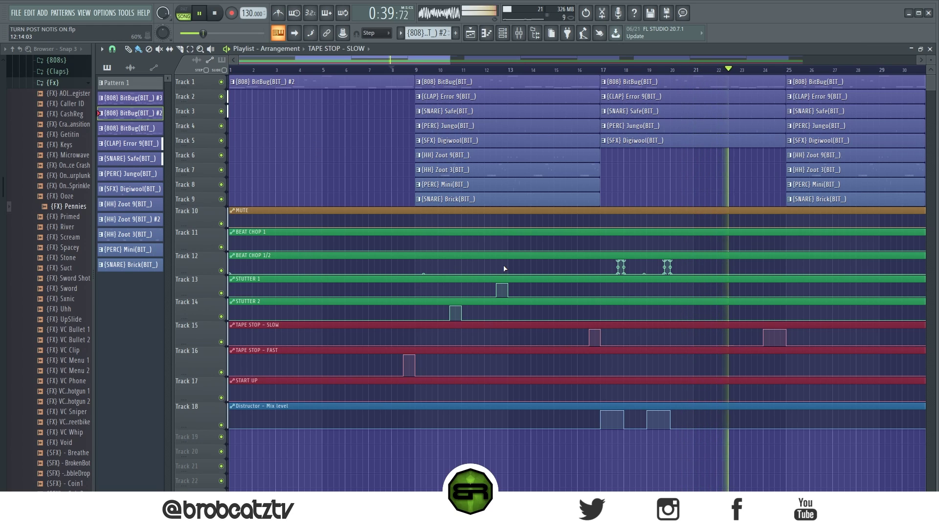
pyautogui.moveTo(432, 60); pyautogui.dragTo(475, 64)
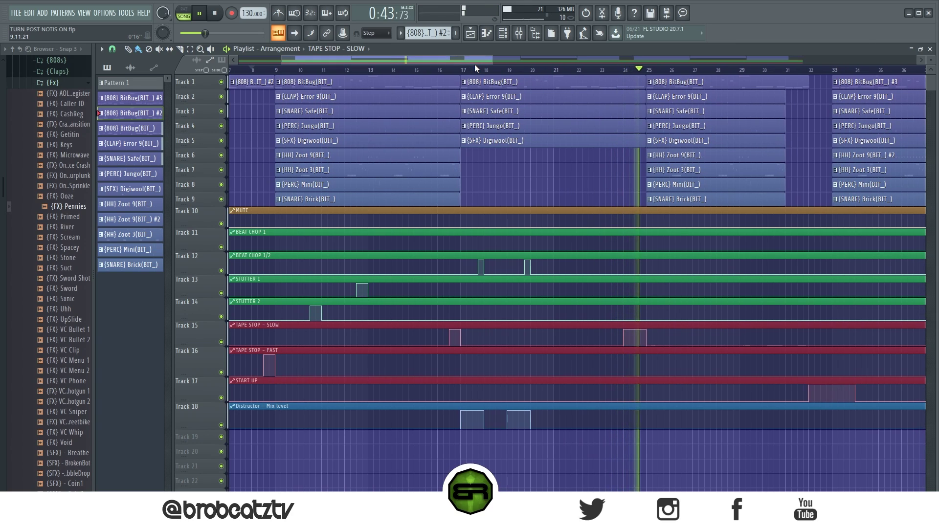
pyautogui.press('space')
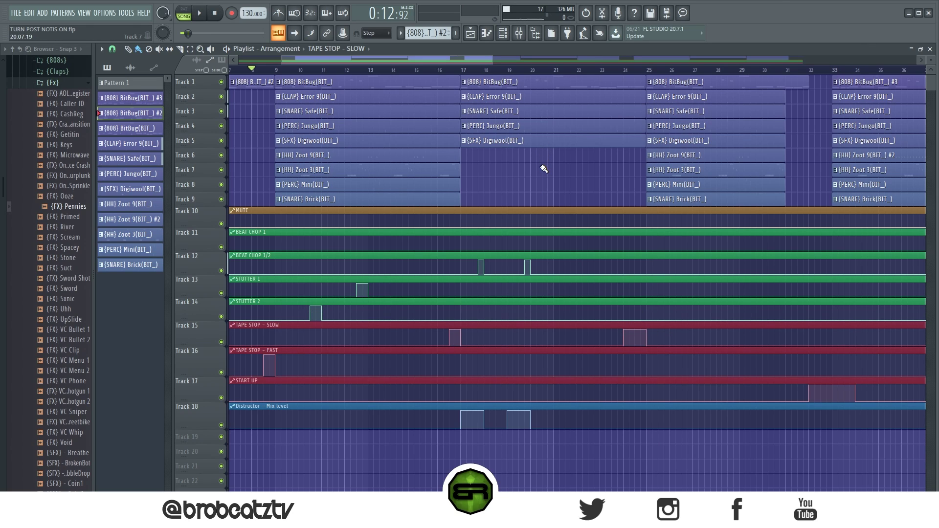
# Slice all automation clips on tracks 10 to 18 at bar 42 and at bar 5.
pyautogui.scroll(-3, 461, 76)
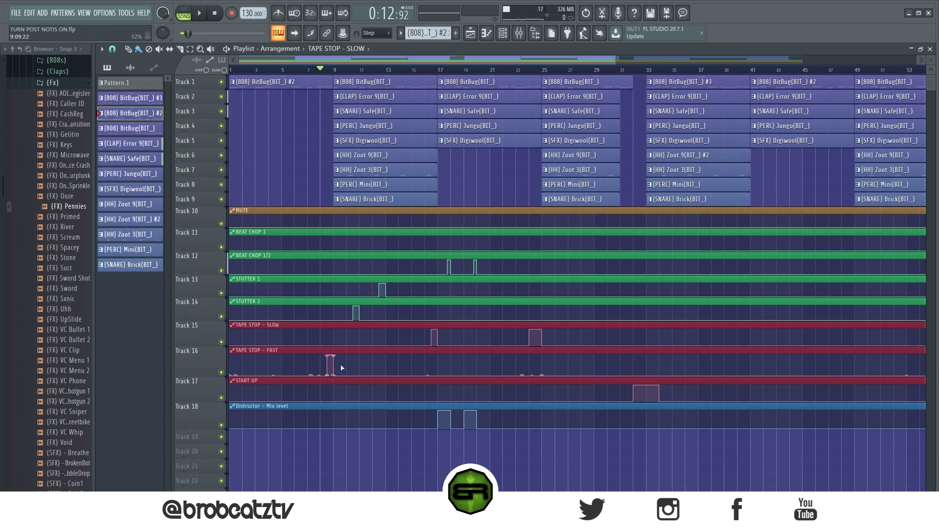
pyautogui.scroll(-2, 548, 74)
pyautogui.scroll(-1, 546, 72)
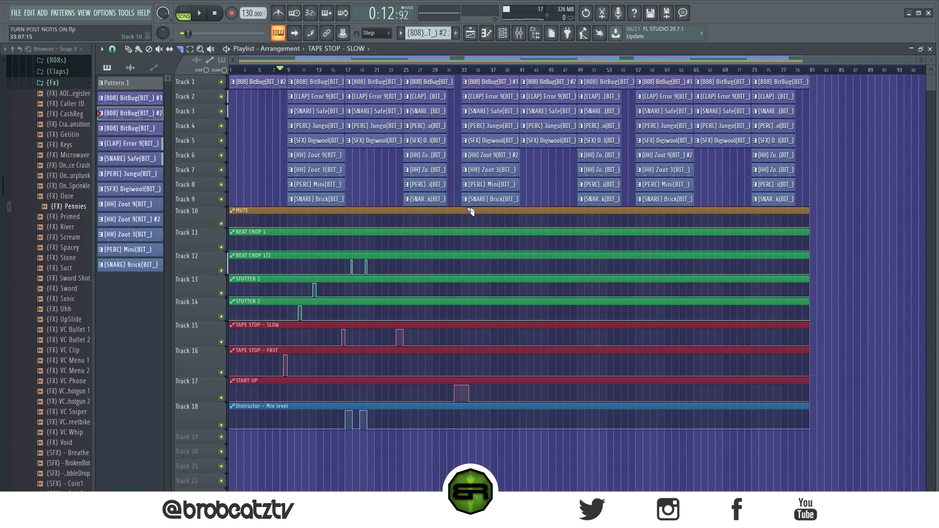
pyautogui.moveTo(522, 211); pyautogui.dragTo(528, 444)
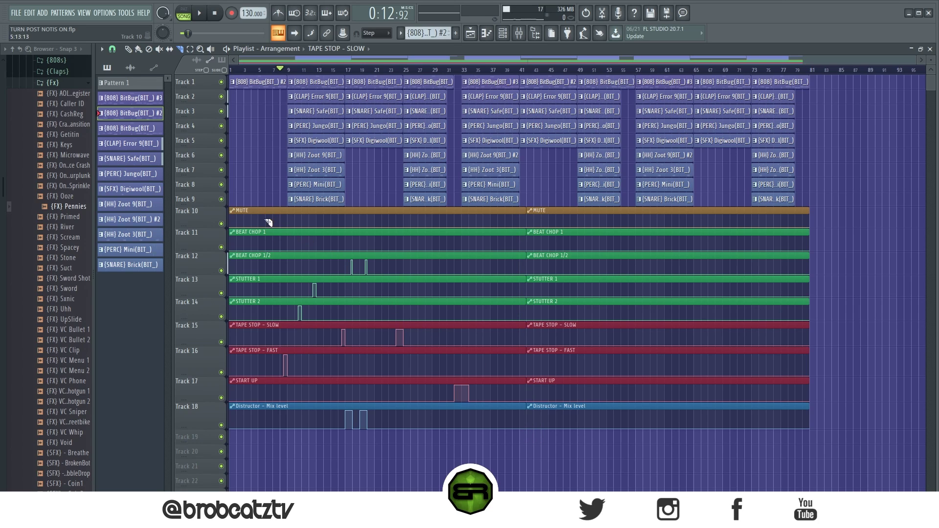
pyautogui.moveTo(270, 215); pyautogui.dragTo(269, 465)
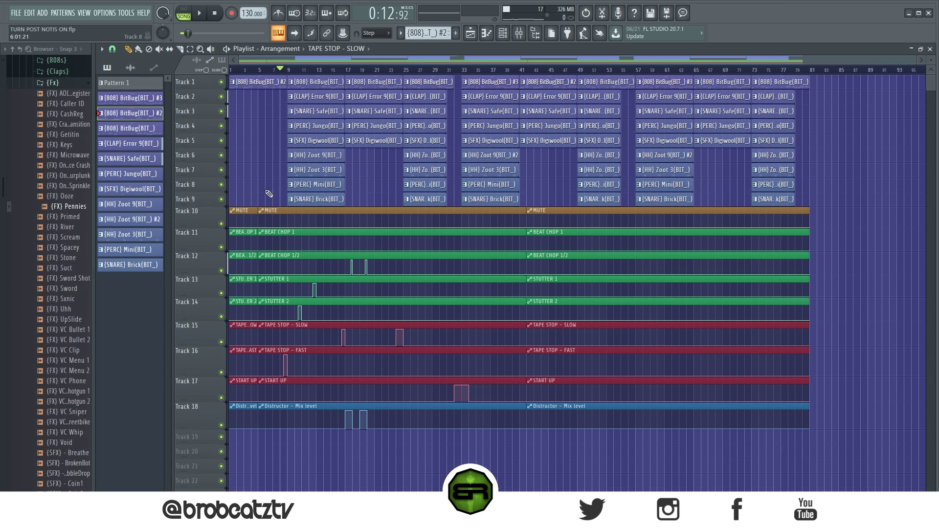
# Try shifting the middle BEAT CHOP 1 clip half a bar forward, toggling the change with undo and redo, and leave it at bar 5.
pyautogui.moveTo(290, 239)
pyautogui.mouseDown()
pyautogui.moveTo(595, 245)
pyautogui.moveTo(388, 243)
pyautogui.moveTo(299, 231)
pyautogui.mouseUp()
pyautogui.hotkey('ctrl', 'z')
pyautogui.hotkey('ctrl', 'z')
pyautogui.hotkey('ctrl', 'z')
pyautogui.hotkey('ctrl', 'z')
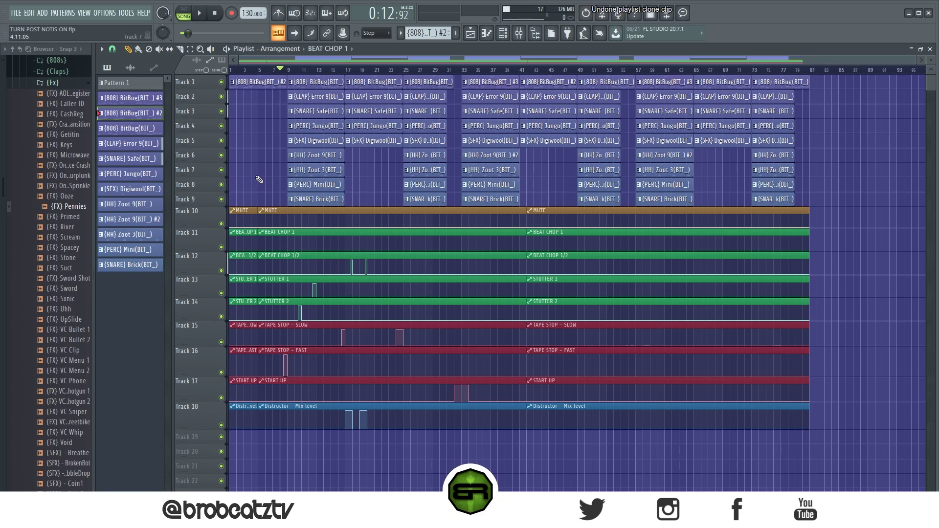
pyautogui.hotkey('ctrl', 'z')
pyautogui.hotkey('ctrl', 'z')
pyautogui.hotkey('ctrl', 'z')
pyautogui.hotkey('ctrl', 'z')
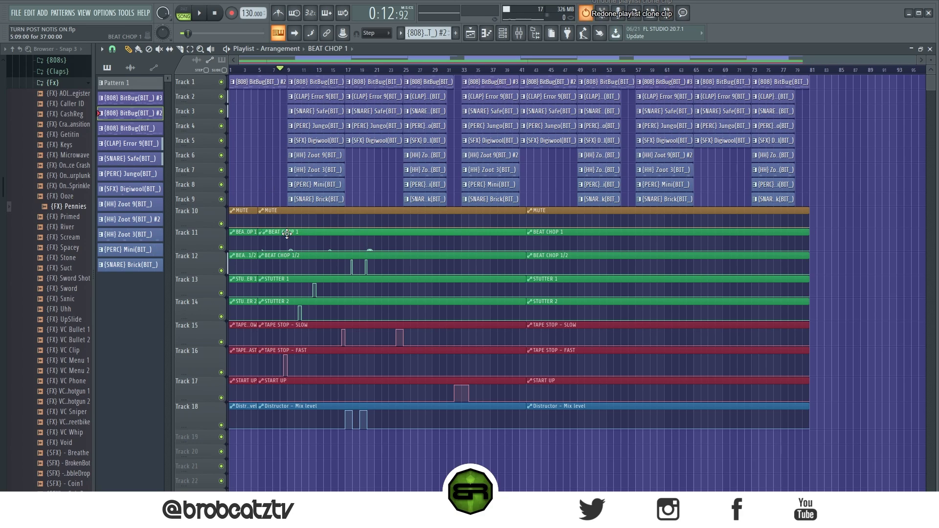
pyautogui.hotkey('ctrl', 'z')
pyautogui.hotkey('ctrl', 'z')
pyautogui.hotkey('ctrl', 'z')
pyautogui.hotkey('ctrl', 'z')
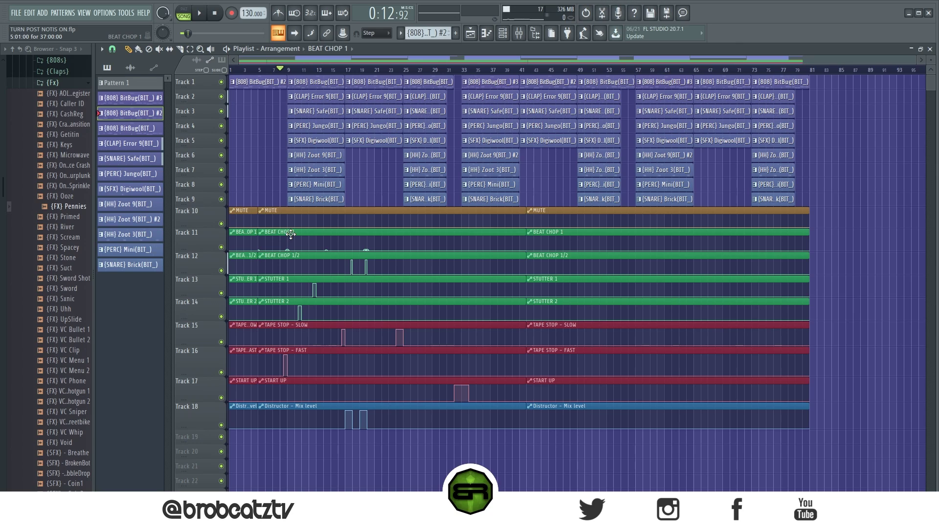
pyautogui.click(290, 234)
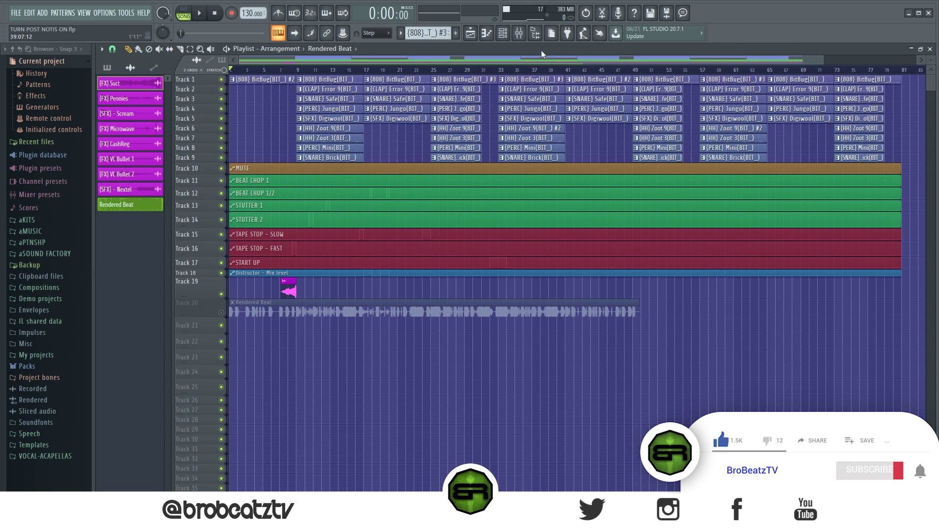
# Look over the mixer's SFX and master track effects, then return to the playlist around bars 5 to 25.
pyautogui.scroll(6, 307, 74)
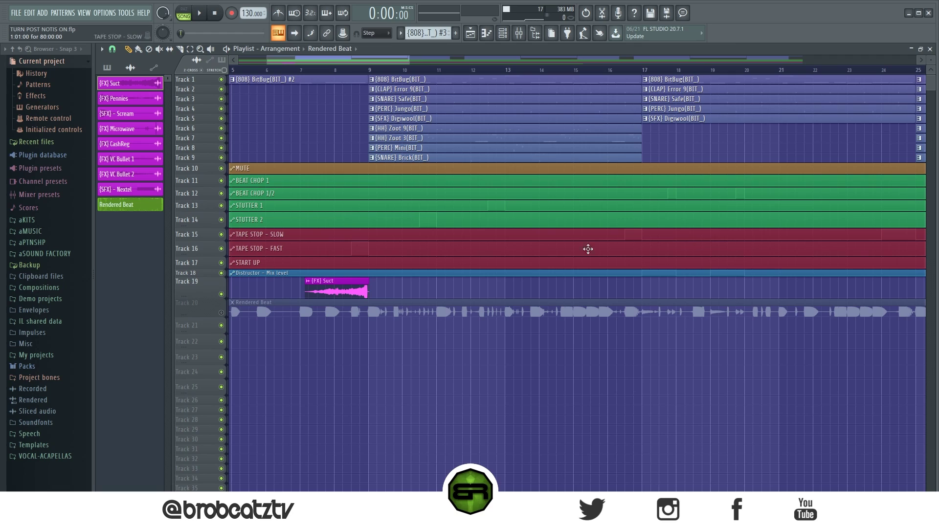
pyautogui.click(519, 33)
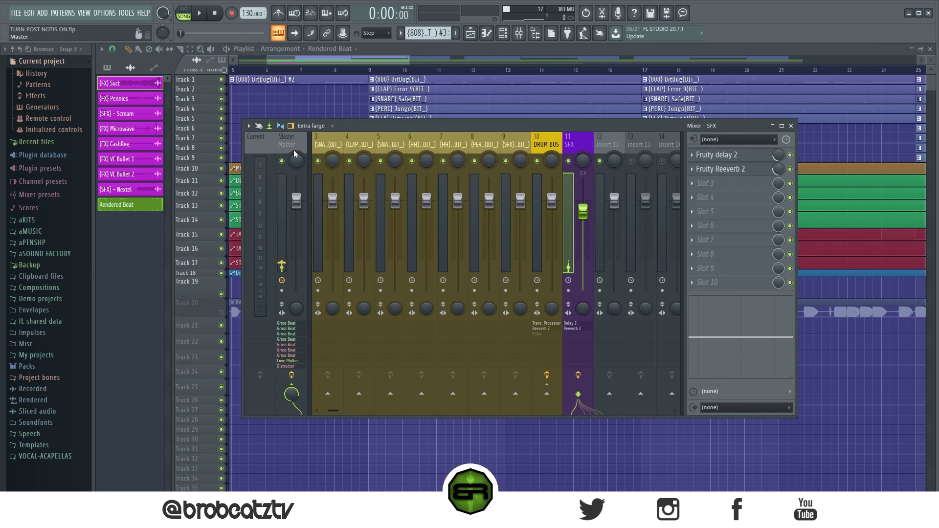
pyautogui.press('F9')
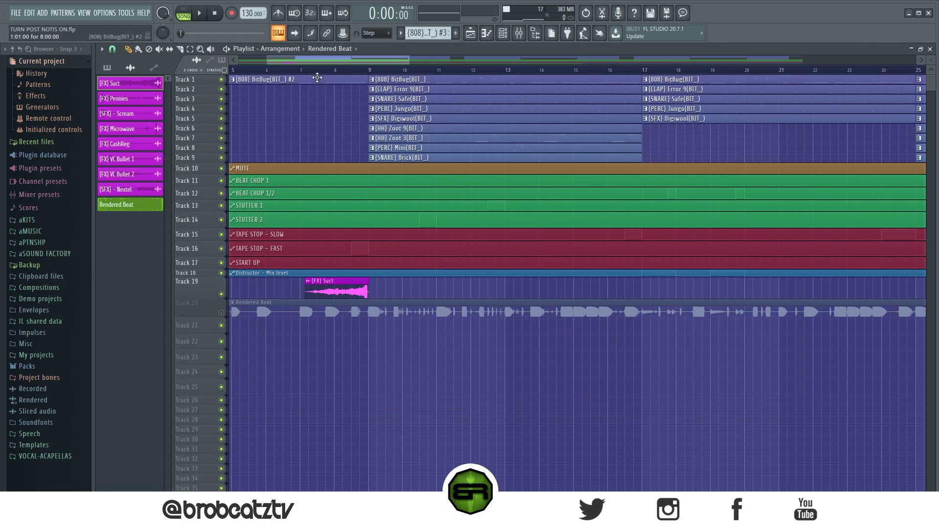
# Enlarge playlist tracks 14 and 16 to show the STUTTER 2 and TAPE STOP - FAST automation shapes.
pyautogui.moveTo(342, 73)
pyautogui.mouseDown()
pyautogui.moveTo(328, 75)
pyautogui.moveTo(339, 75)
pyautogui.mouseUp()
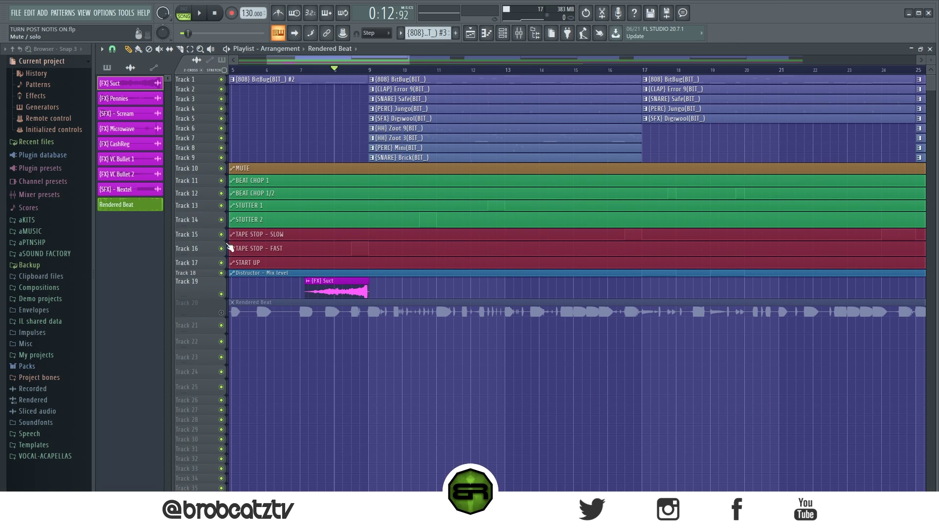
pyautogui.moveTo(193, 227)
pyautogui.mouseDown()
pyautogui.moveTo(194, 239)
pyautogui.moveTo(195, 229)
pyautogui.mouseUp()
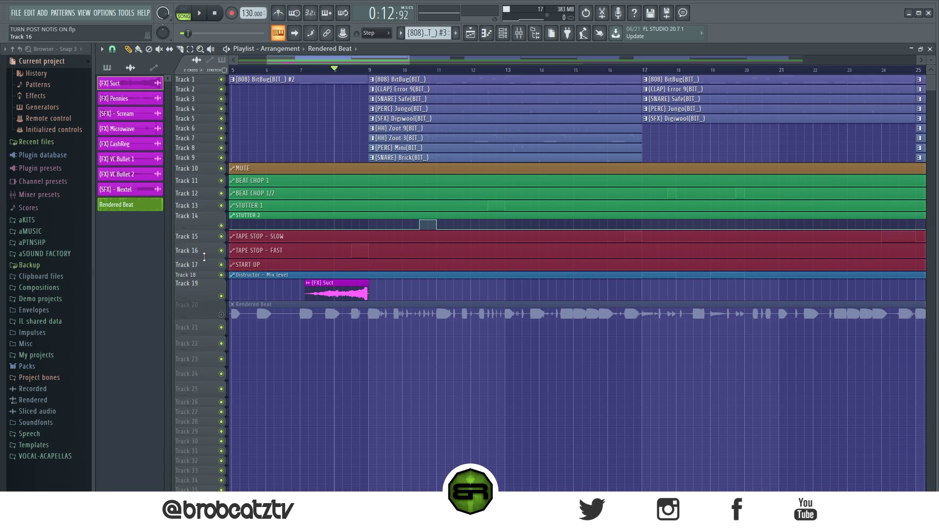
pyautogui.moveTo(204, 256); pyautogui.dragTo(204, 263)
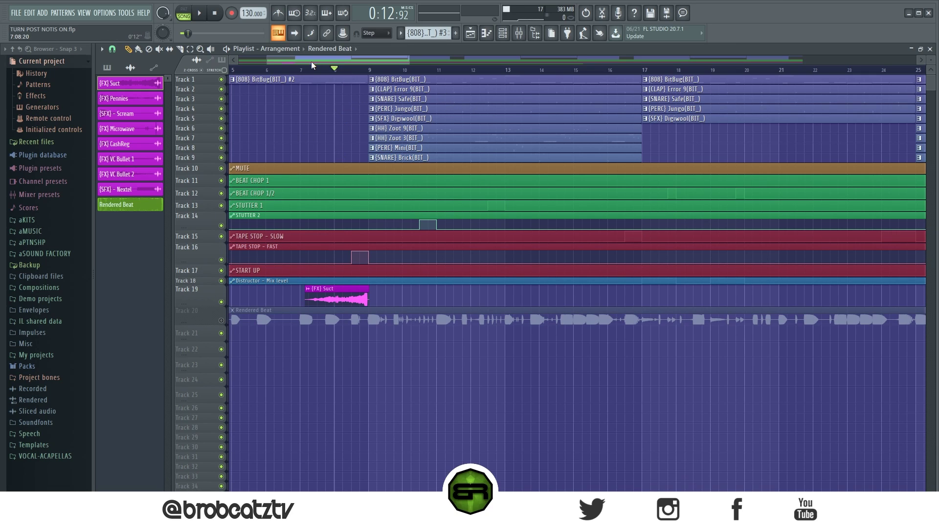
# Play the transition from just before bar 7 through the (FX) Suct clip and past bar 9.
pyautogui.click(294, 72)
pyautogui.press('space')
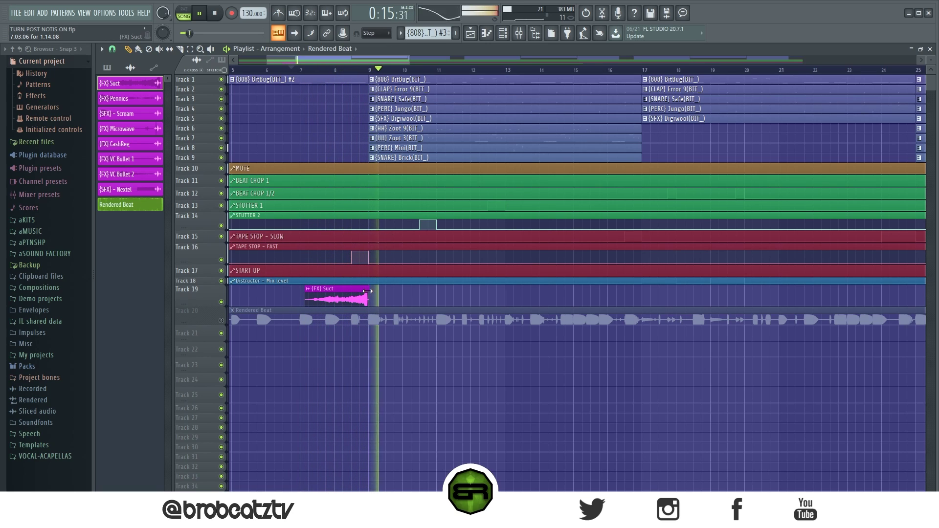
pyautogui.press('space')
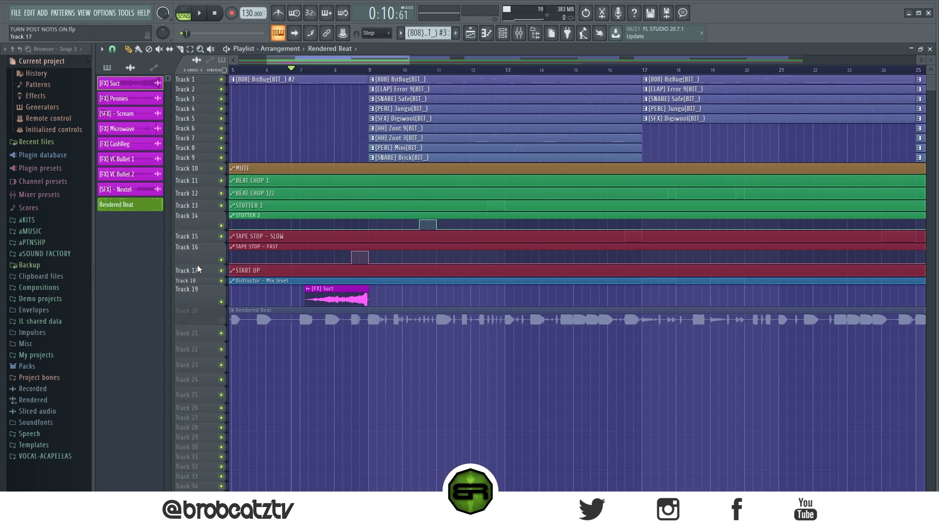
# Shrink playlist tracks 16 and 14 to normal height and compare the Insert 12, Master and SFX mixer tracks.
pyautogui.moveTo(190, 262); pyautogui.dragTo(192, 259)
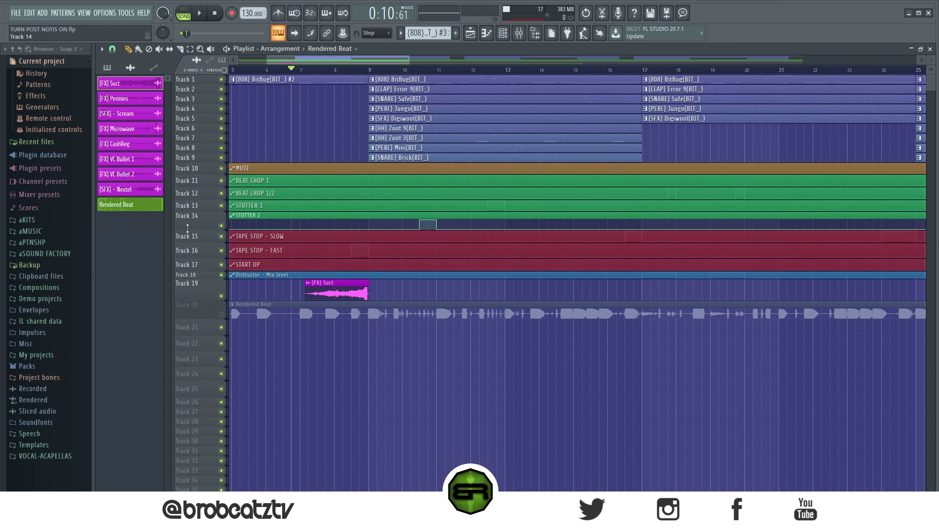
pyautogui.moveTo(187, 228); pyautogui.dragTo(190, 221)
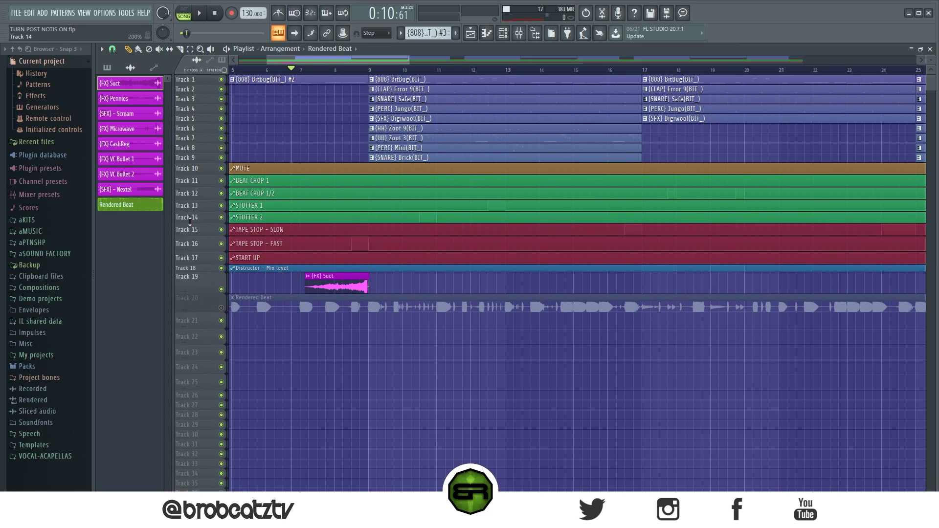
pyautogui.click(519, 32)
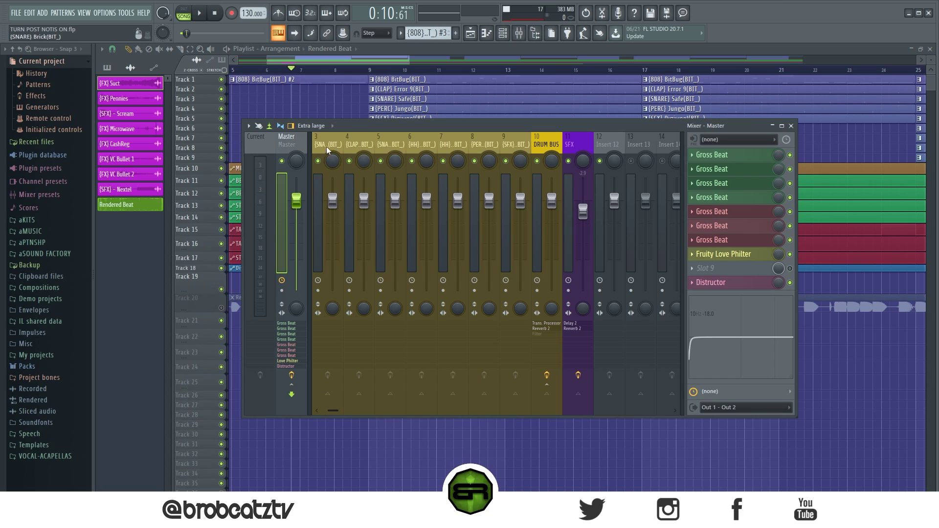
pyautogui.click(609, 148)
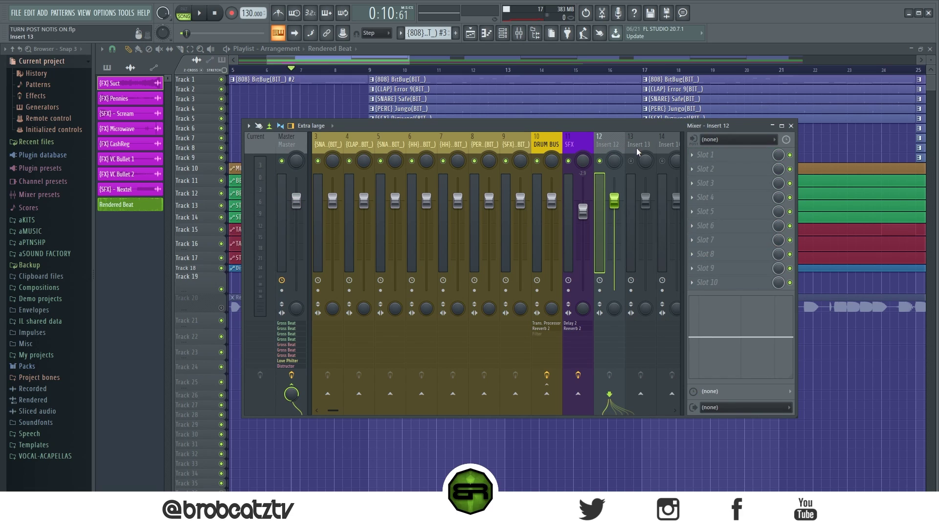
pyautogui.click(294, 141)
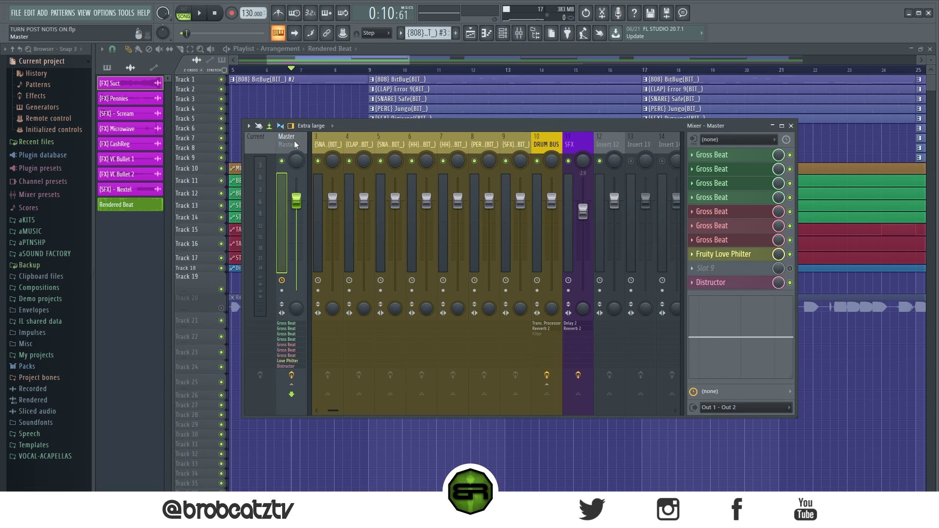
pyautogui.click(591, 138)
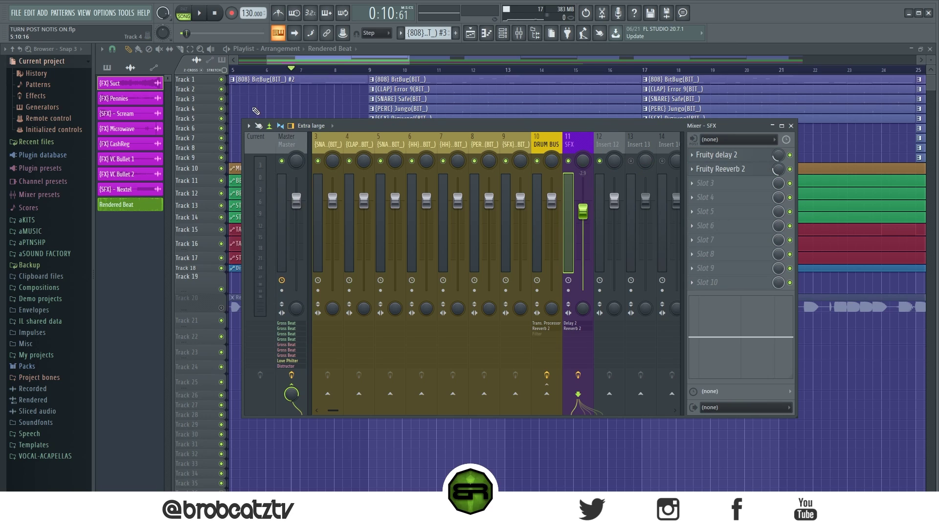
pyautogui.press('F9')
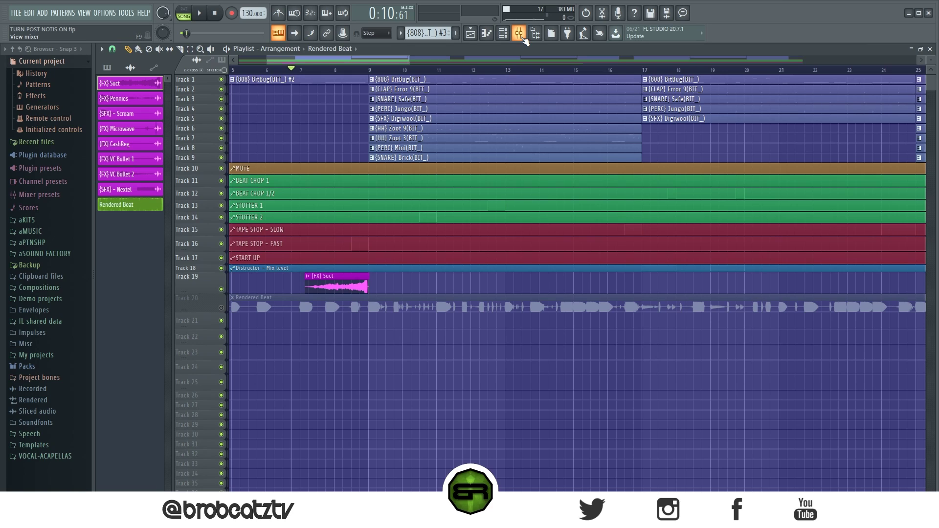
# Arm the Master mixer track for disk recording, open the full-song mixer track render settings, and leave them and the mixer without rendering.
pyautogui.click(521, 36)
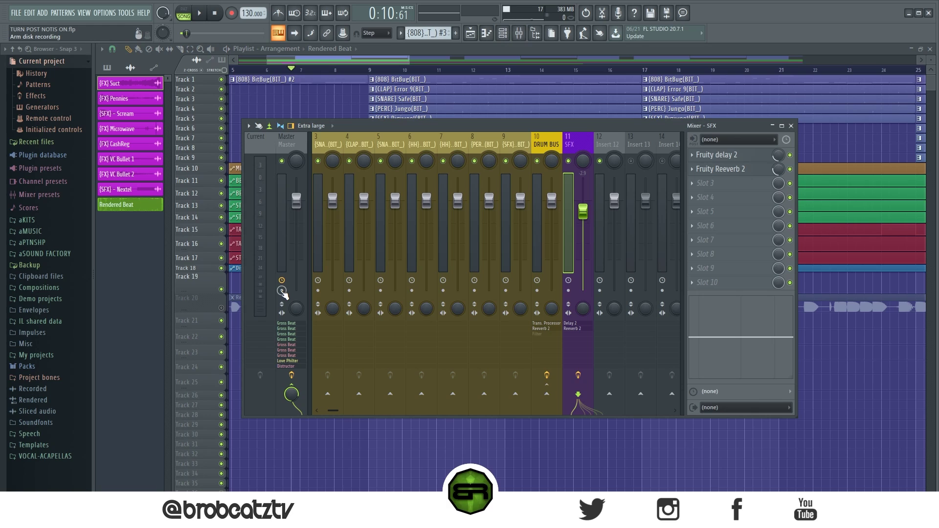
pyautogui.click(283, 292)
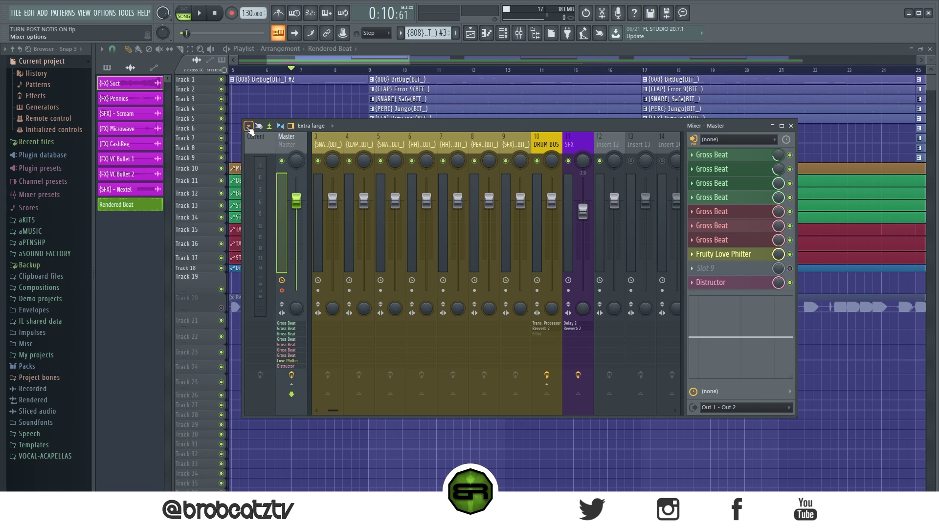
pyautogui.click(249, 125)
pyautogui.moveTo(268, 146)
pyautogui.click(372, 145)
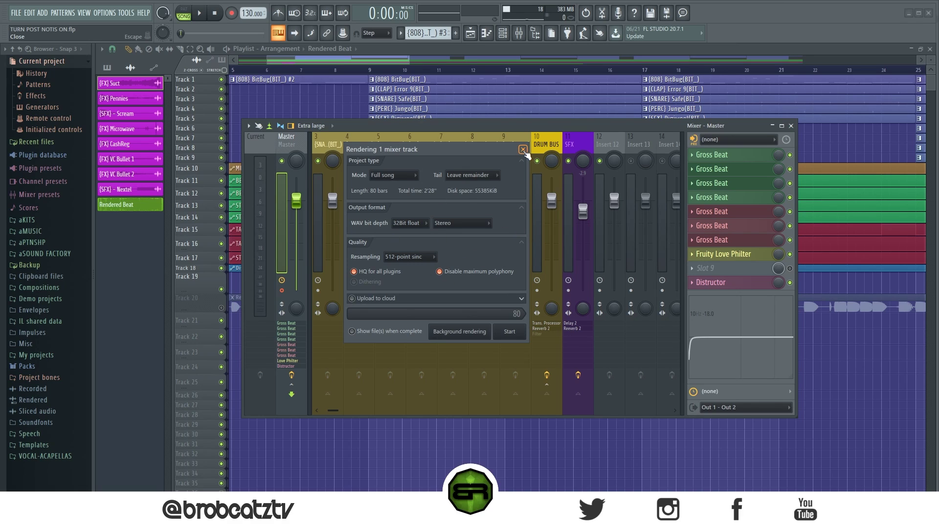
pyautogui.click(523, 150)
pyautogui.click(771, 126)
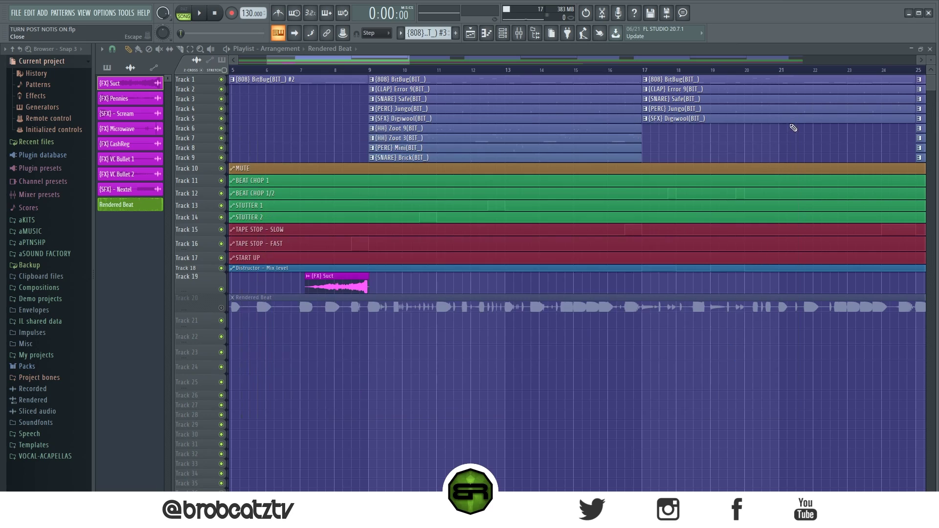
# Solo the Rendered Beat track, enable tracks 19 and 21, and move the (FX) Suct clip to track 21.
pyautogui.rightClick(222, 308)
pyautogui.click(221, 289)
pyautogui.moveTo(330, 284); pyautogui.dragTo(337, 321)
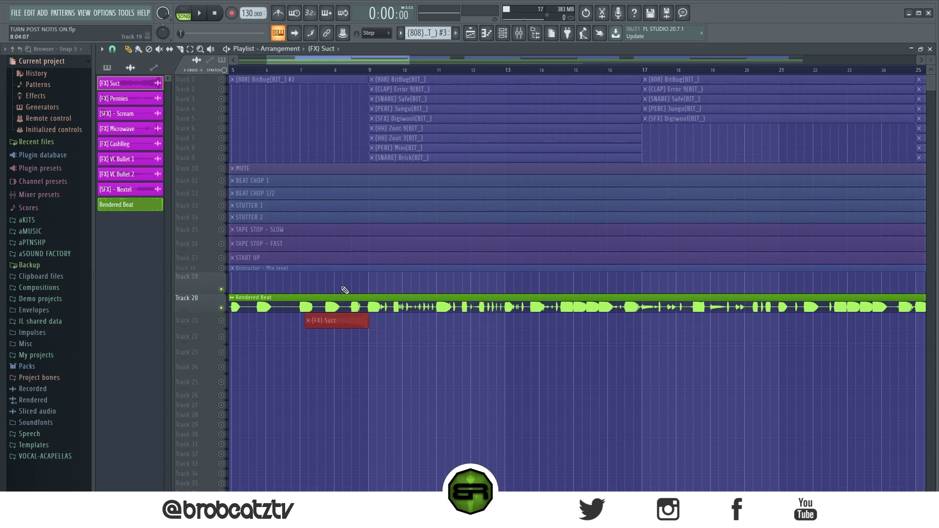
pyautogui.click(221, 321)
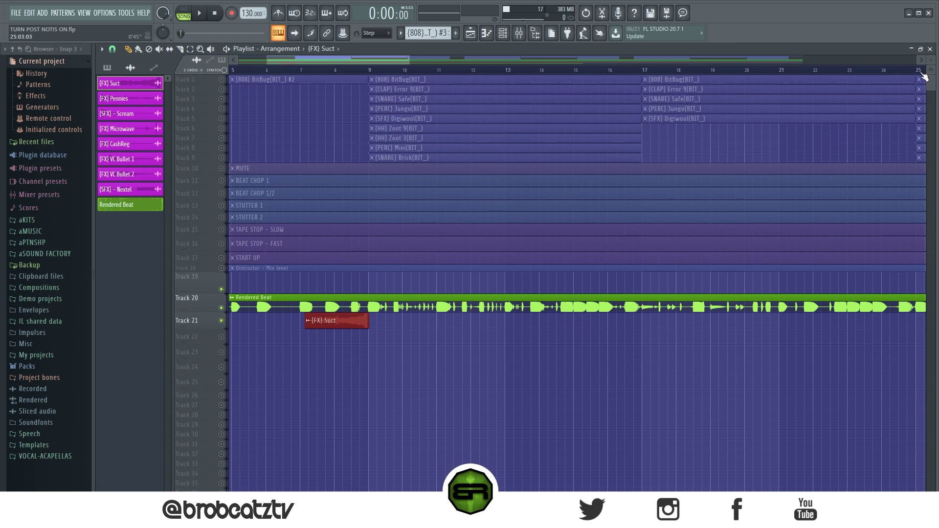
# Disable all effects on the Master mixer track and play the Rendered Beat from about bar 12.
pyautogui.moveTo(929, 62)
pyautogui.mouseDown()
pyautogui.moveTo(930, 34)
pyautogui.moveTo(929, 51)
pyautogui.mouseUp()
pyautogui.scroll(-4, 627, 235)
pyautogui.scroll(-3, 587, 230)
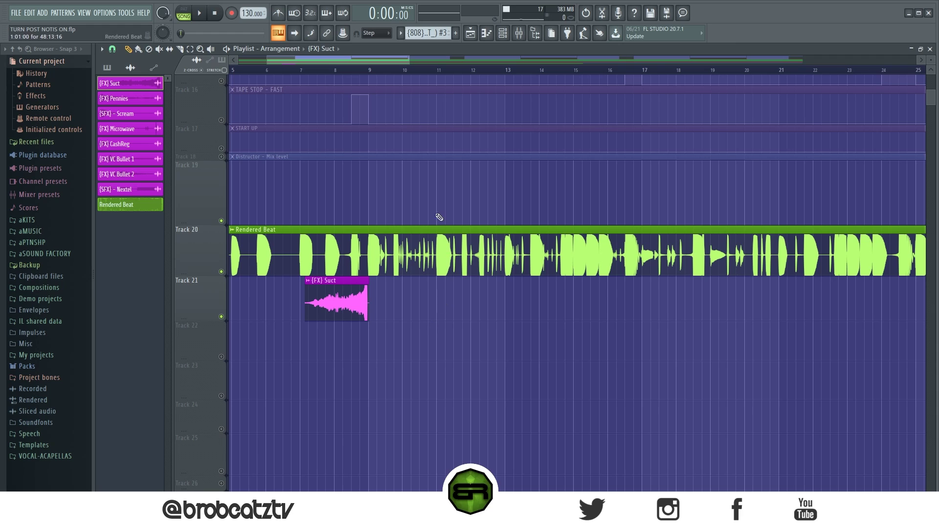
pyautogui.scroll(3, 492, 72)
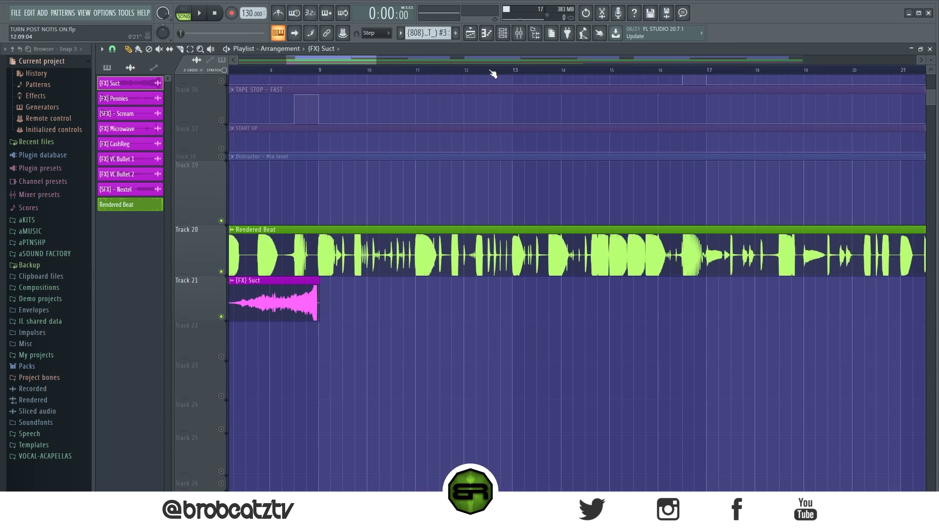
pyautogui.click(456, 72)
pyautogui.press('space')
pyautogui.press('space')
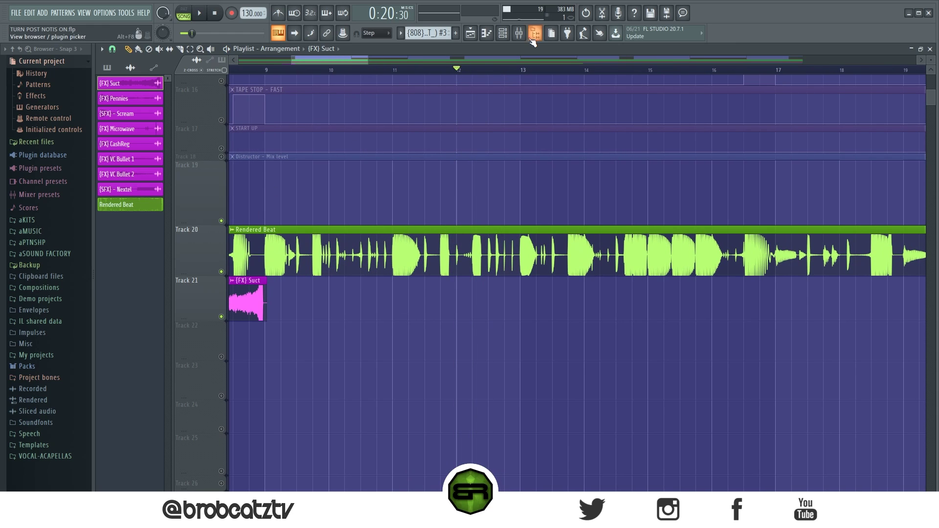
pyautogui.press('F9')
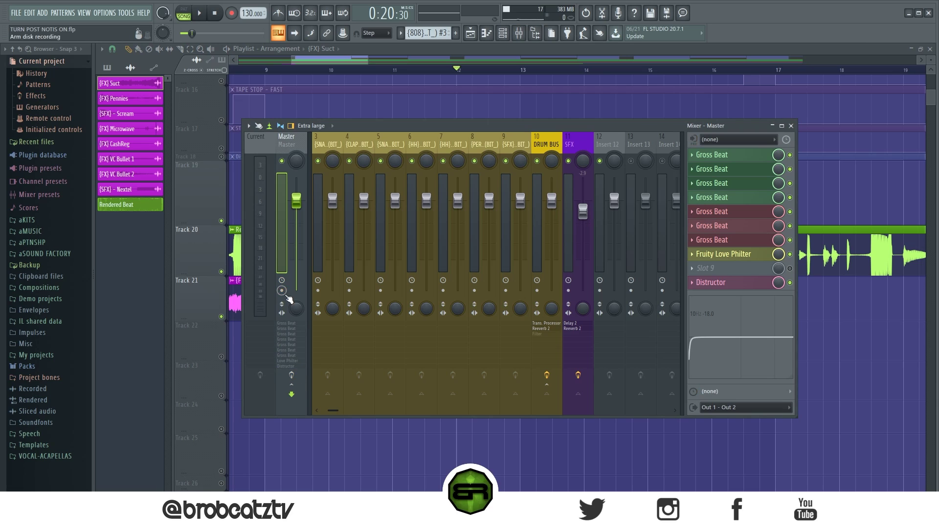
pyautogui.press('F9')
pyautogui.press('space')
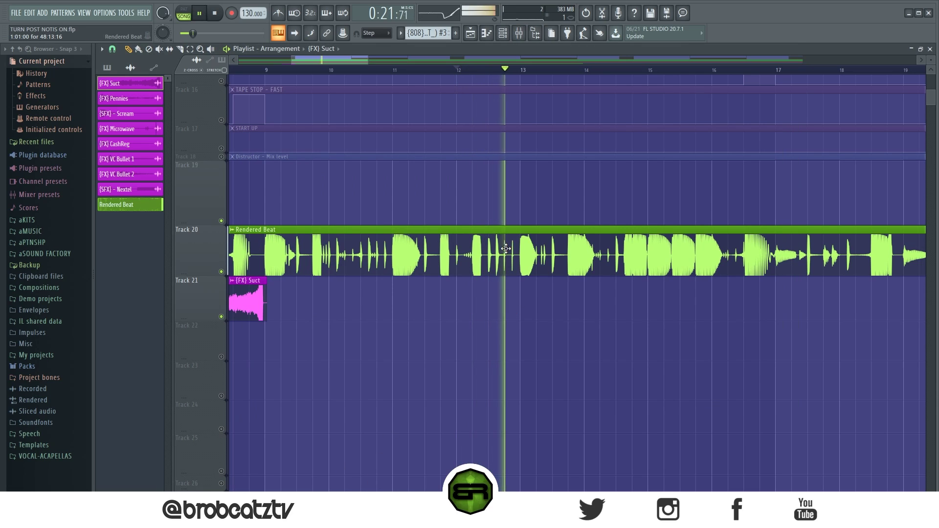
pyautogui.press('space')
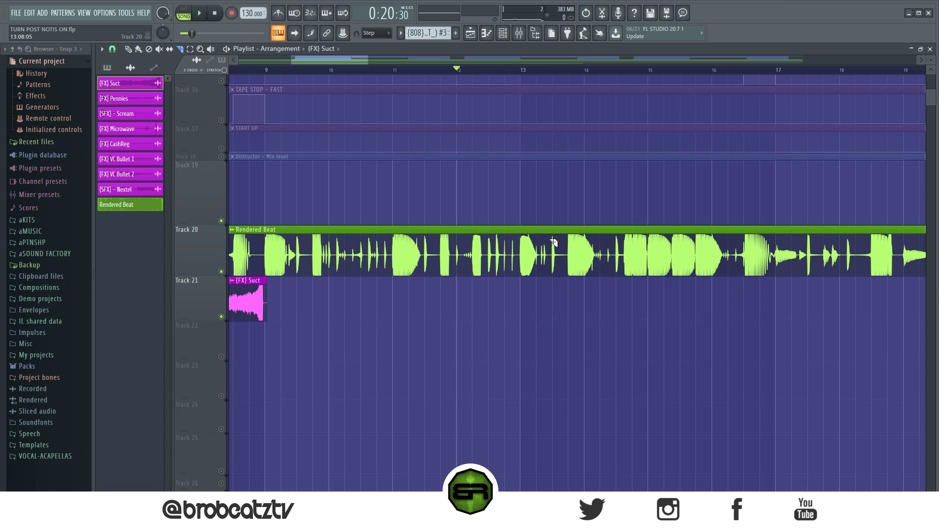
# Slice the Rendered Beat at about bars 13.5 and 13.75 and delete the short piece between the cuts.
pyautogui.moveTo(555, 288); pyautogui.dragTo(555, 288)
pyautogui.click(129, 49)
pyautogui.moveTo(409, 74); pyautogui.dragTo(440, 73)
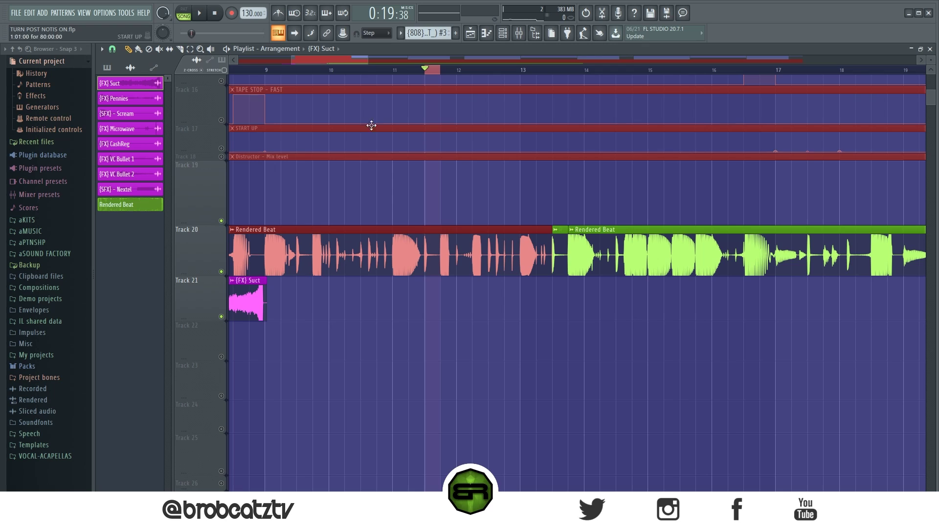
pyautogui.keyDown('ctrl'); pyautogui.click(430, 69); pyautogui.keyUp('ctrl')
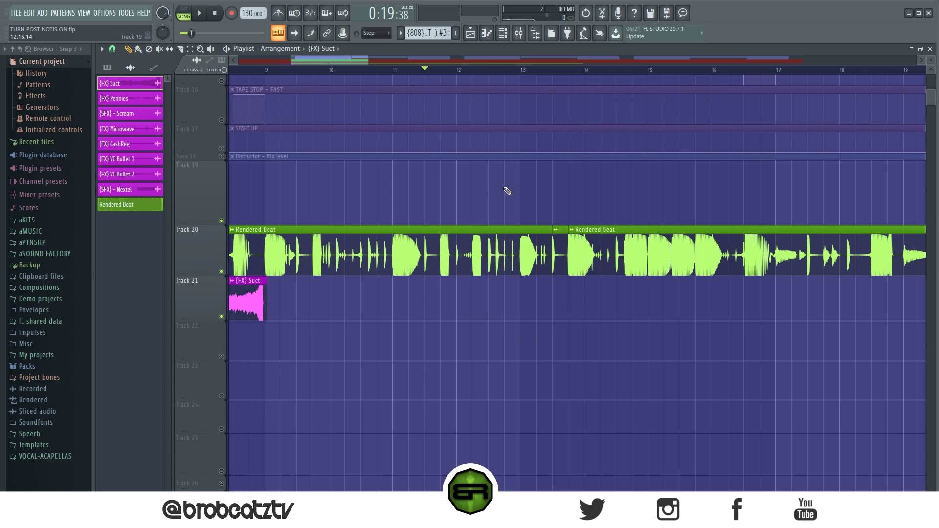
pyautogui.rightClick(555, 255)
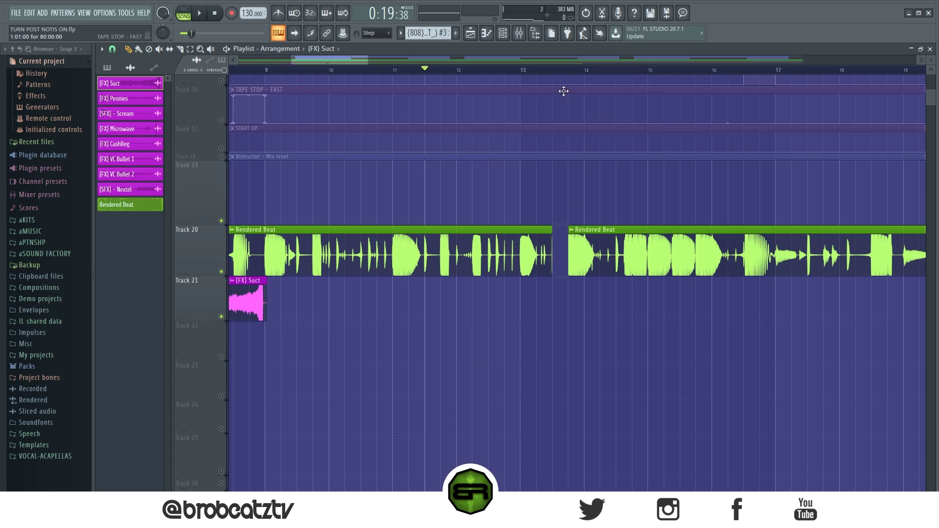
# Place the (SFX) - Nextel clip on track 21 under the gap in the Rendered Beat and play the passage.
pyautogui.scroll(4, 565, 69)
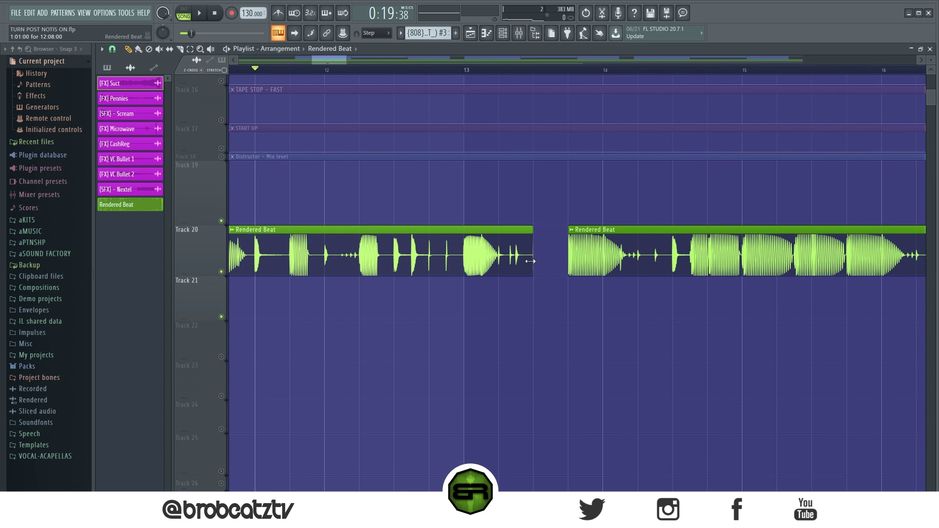
pyautogui.moveTo(130, 189); pyautogui.dragTo(561, 301)
pyautogui.press('space')
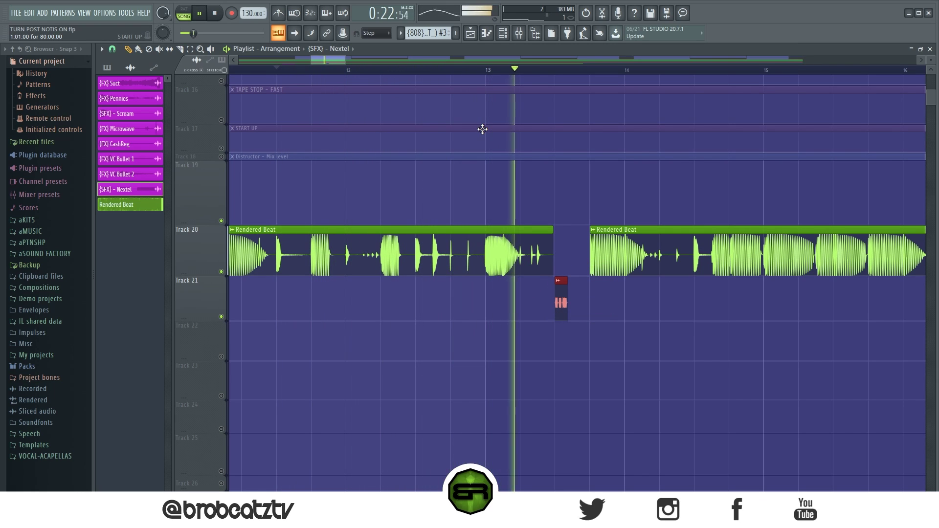
pyautogui.press('space')
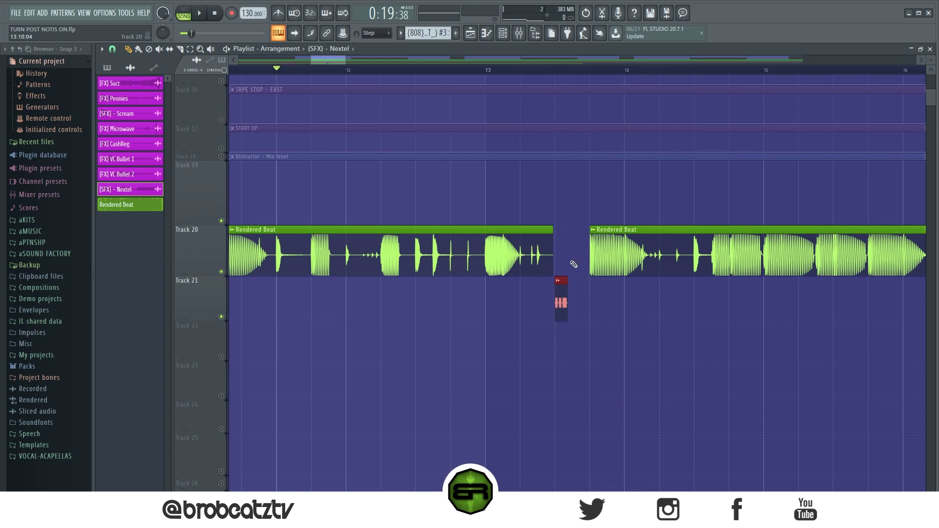
pyautogui.moveTo(590, 268)
pyautogui.mouseDown()
pyautogui.moveTo(646, 268)
pyautogui.moveTo(589, 270)
pyautogui.mouseUp()
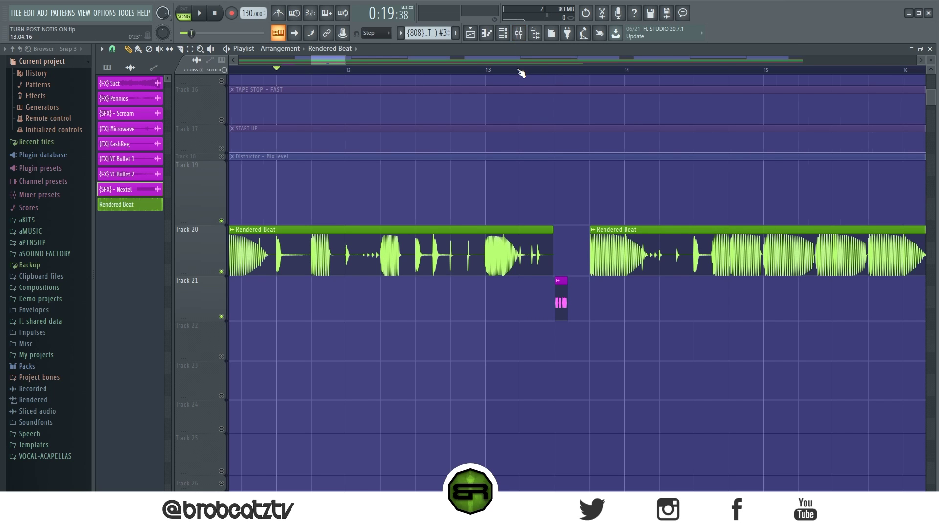
# Place the (FX) CashReg clip on track 21 at bar 17 and play the section from about bar 16.
pyautogui.scroll(-4, 523, 70)
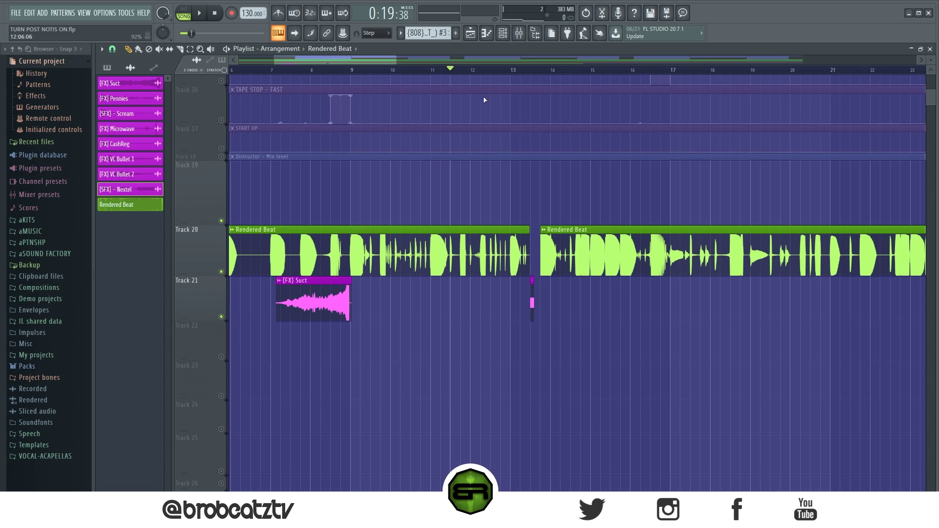
pyautogui.moveTo(125, 142); pyautogui.dragTo(693, 300)
pyautogui.click(655, 75)
pyautogui.press('space')
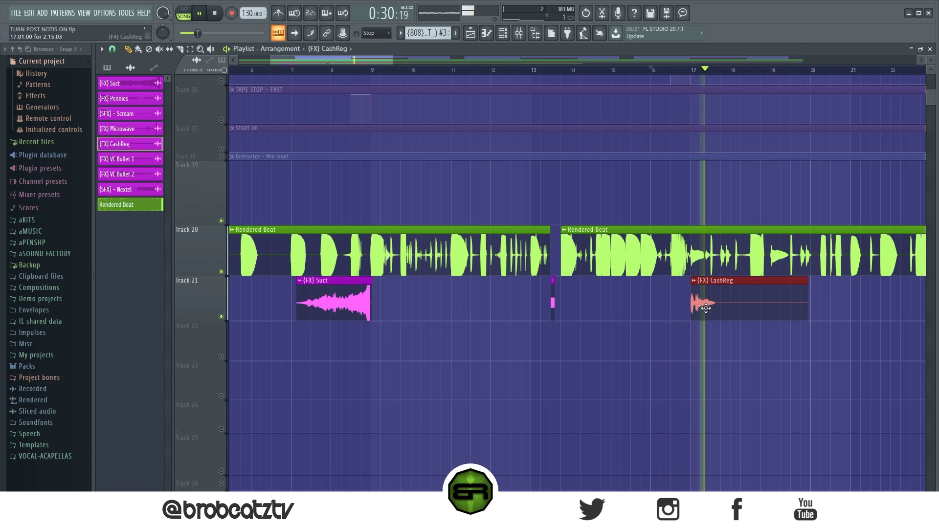
pyautogui.moveTo(366, 63); pyautogui.dragTo(433, 63)
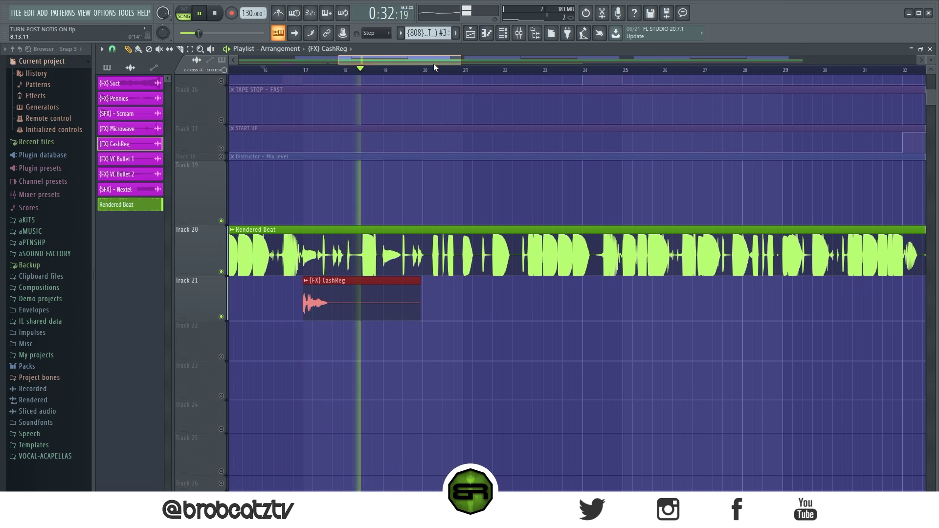
pyautogui.press('space')
# Place (FX) VC Bullet 2 on track 21 and (FX) VC Bullet 1 on track 22 near bar 23, and check the SFX mixer routing.
pyautogui.moveTo(123, 158); pyautogui.dragTo(563, 300)
pyautogui.moveTo(532, 347); pyautogui.dragTo(554, 326)
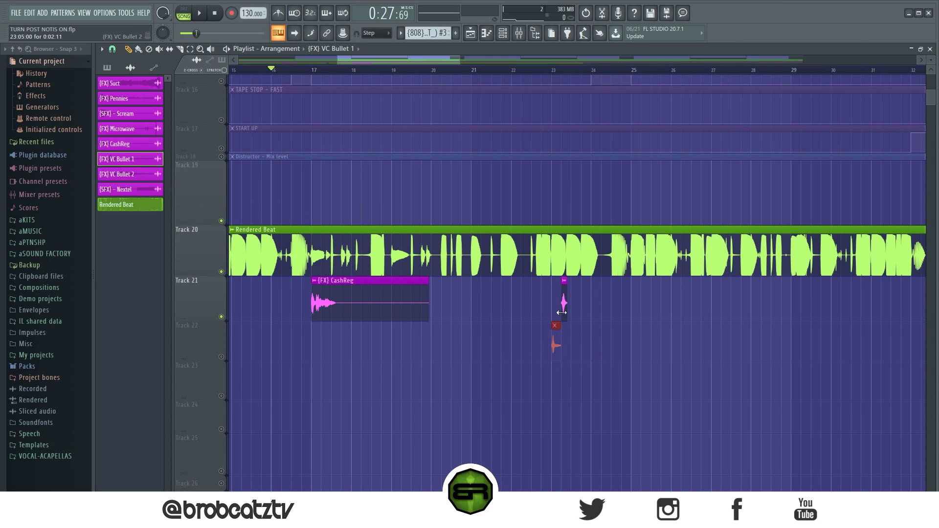
pyautogui.doubleClick(562, 312)
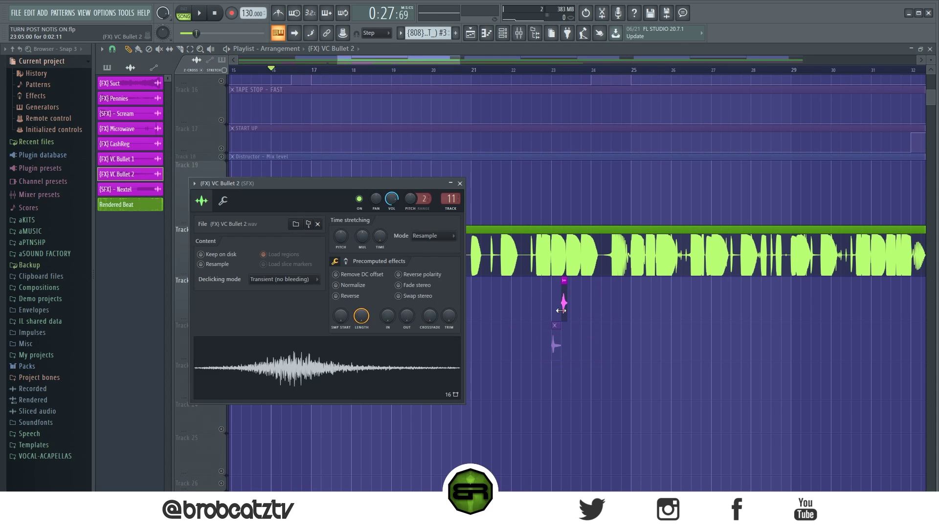
pyautogui.click(456, 187)
pyautogui.press('F9')
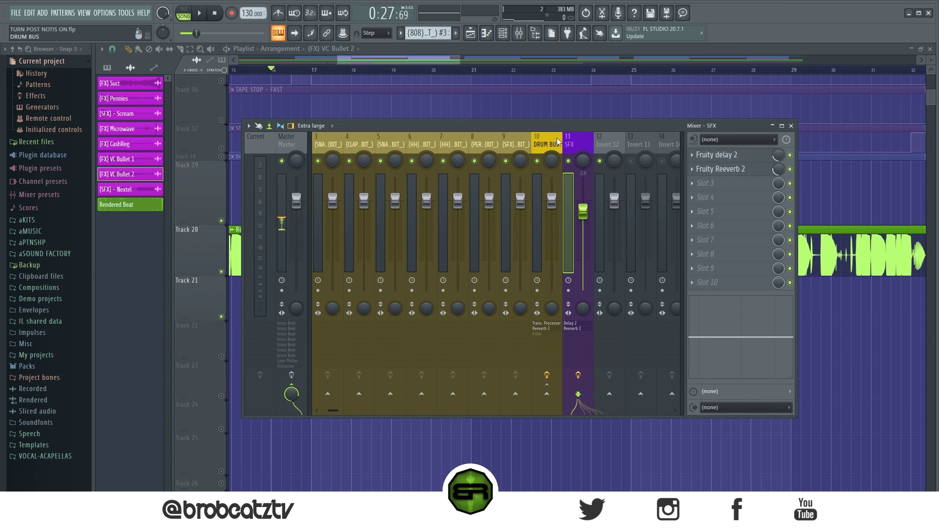
pyautogui.press('F9')
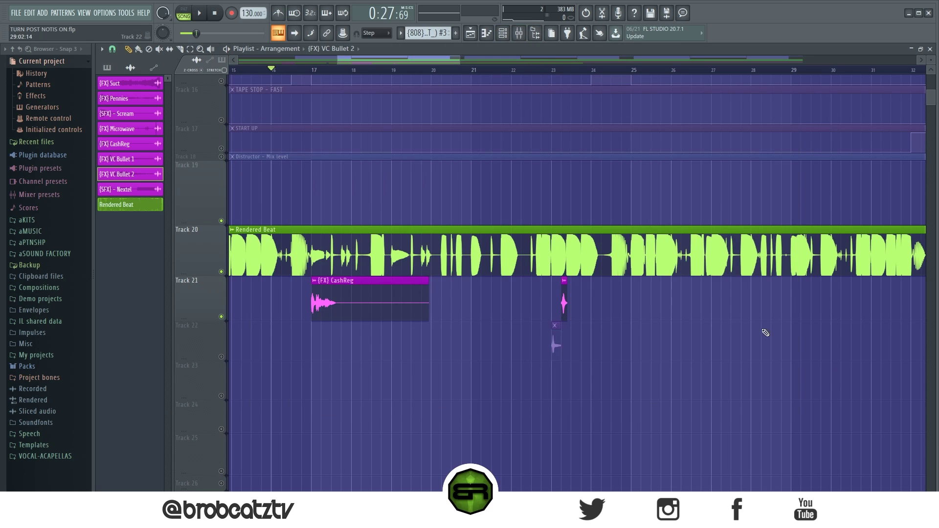
# Move both VC Bullet clips to just after bar 21, enable track 22, and play from about bar 20.5.
pyautogui.scroll(3, 580, 63)
pyautogui.click(571, 62)
pyautogui.moveTo(442, 59); pyautogui.dragTo(432, 61)
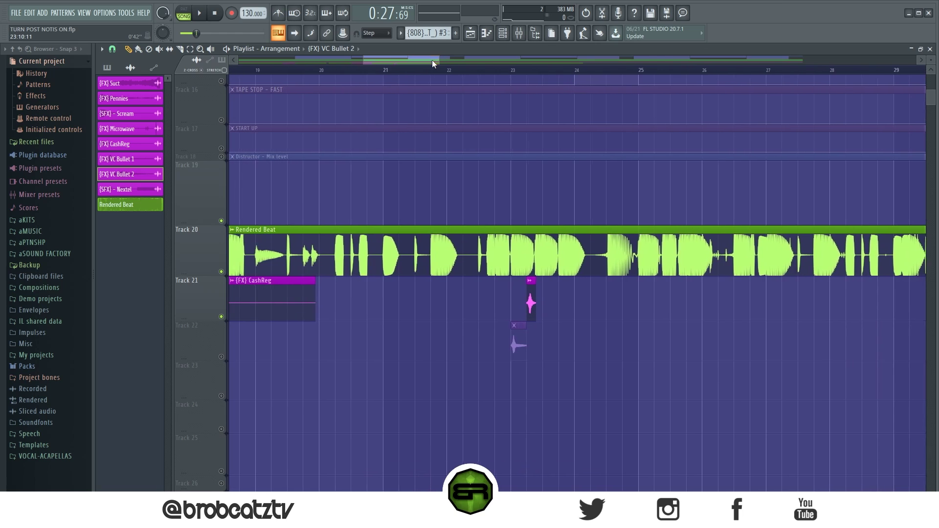
pyautogui.moveTo(529, 304); pyautogui.dragTo(398, 307)
pyautogui.moveTo(510, 338); pyautogui.dragTo(391, 336)
pyautogui.click(362, 77)
pyautogui.press('space')
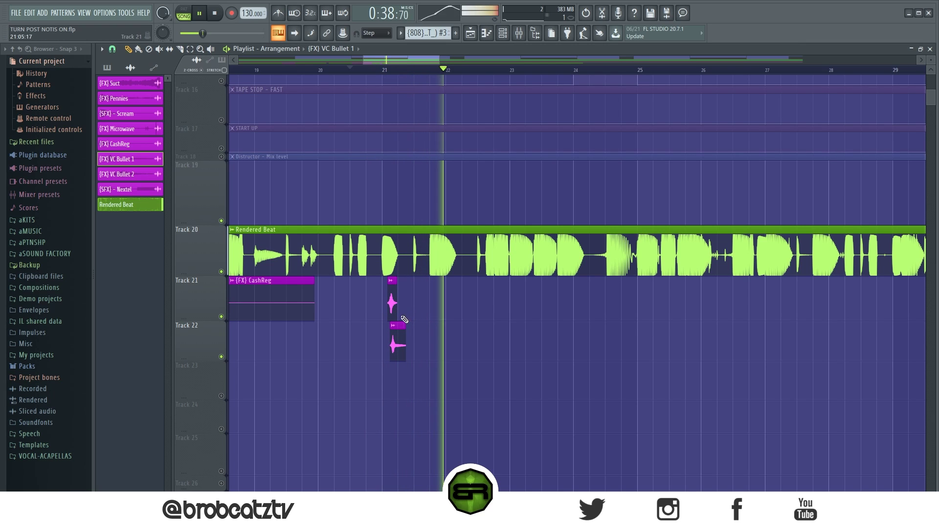
# Shift the VC Bullet 1 clip on track 22 slightly later than VC Bullet 2 and play the passage from about bar 20.5.
pyautogui.press('space')
pyautogui.moveTo(398, 336); pyautogui.dragTo(403, 337)
pyautogui.press('space')
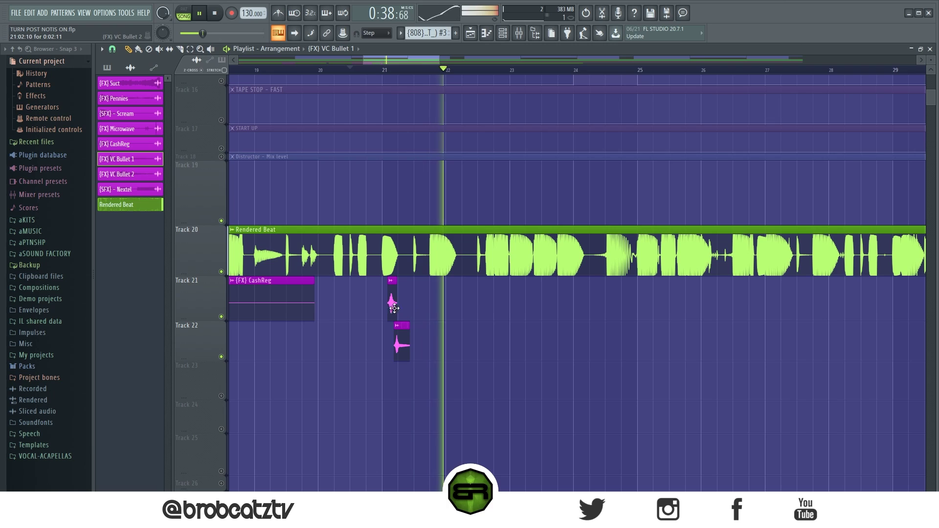
pyautogui.press('space')
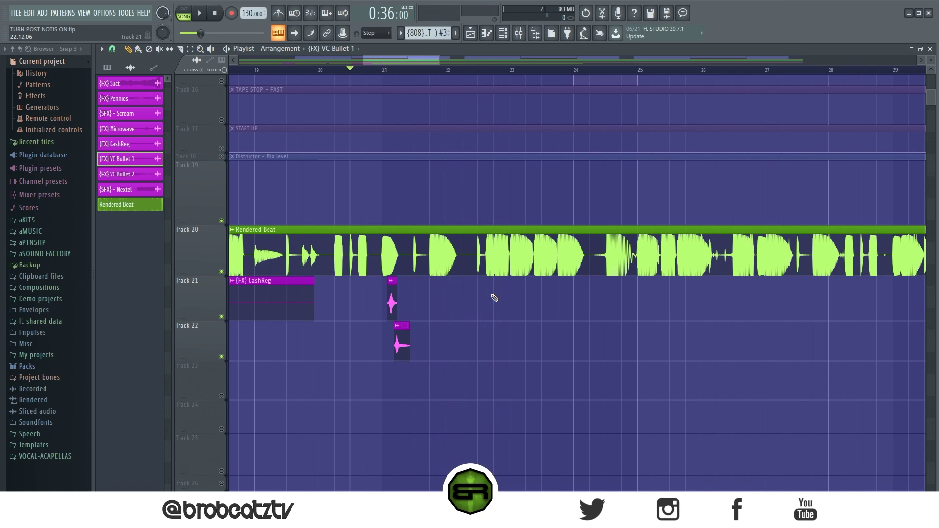
pyautogui.press('space')
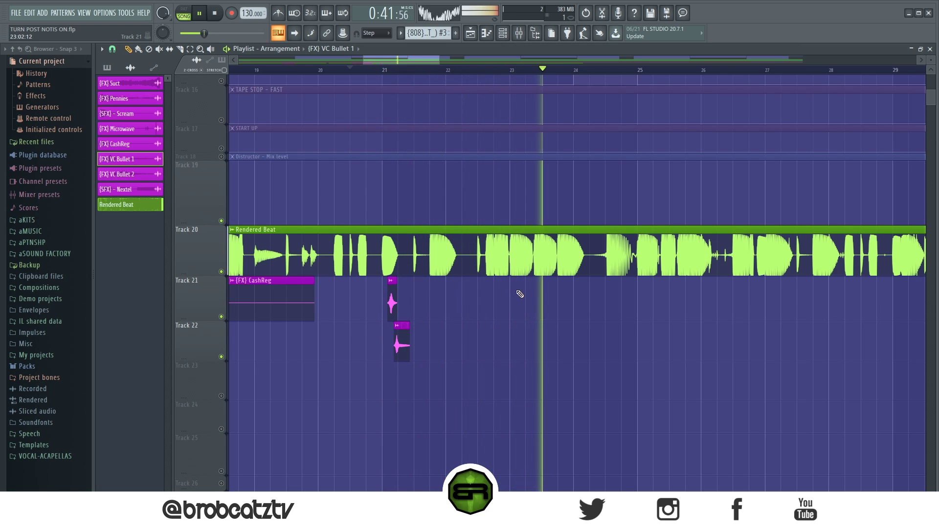
pyautogui.press('space')
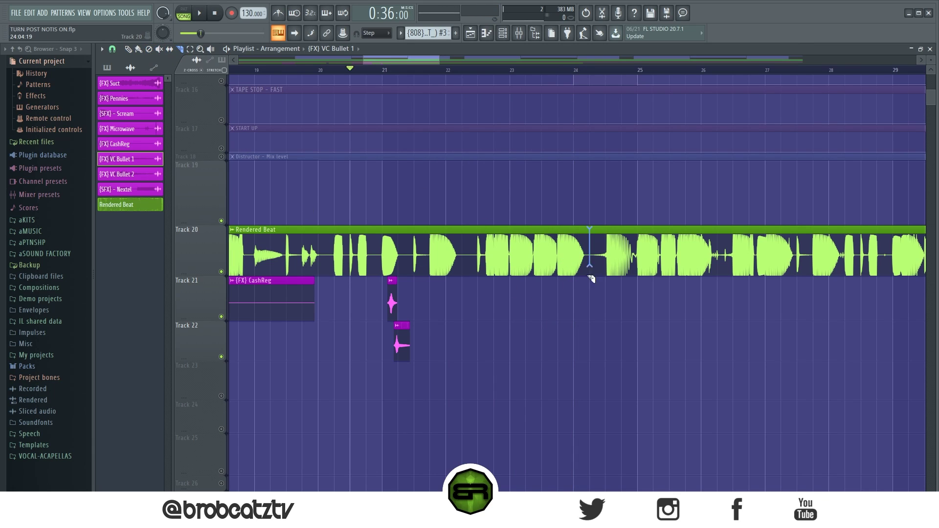
# Slice the Rendered Beat just after bar 24 and trim both sides to open a silent gap up to about bar 24.5.
pyautogui.moveTo(590, 215); pyautogui.dragTo(596, 288)
pyautogui.click(128, 49)
pyautogui.scroll(3, 591, 68)
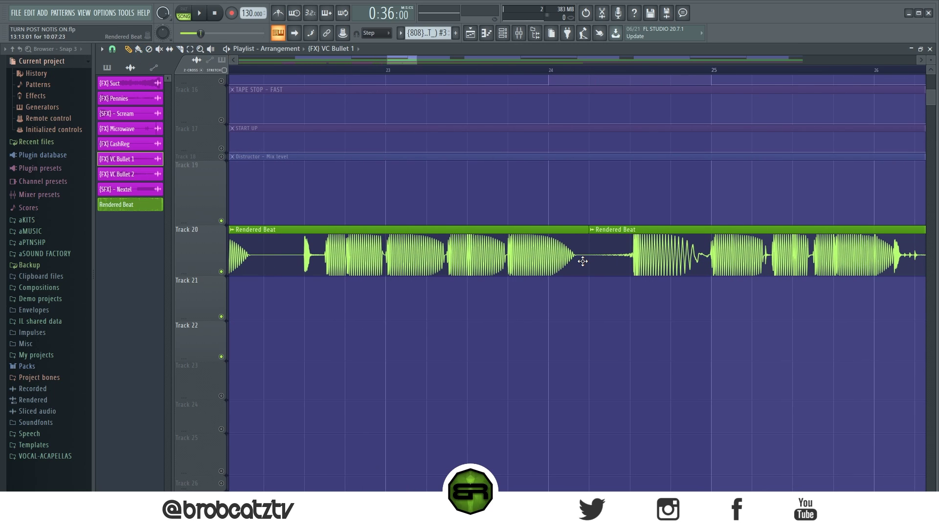
pyautogui.moveTo(585, 268); pyautogui.dragTo(641, 269)
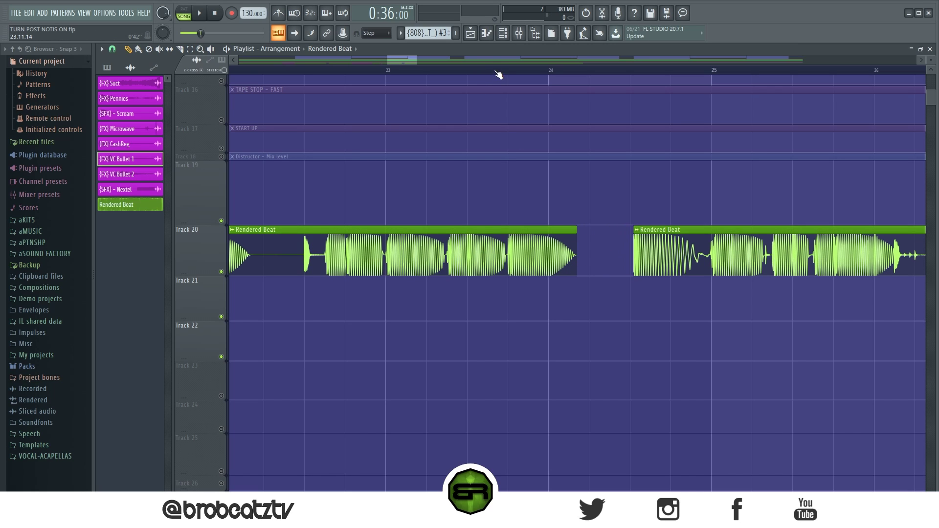
# Place the (FX) Microwave clip on track 21 under the gap, starting just after bar 24.
pyautogui.scroll(-5, 498, 75)
pyautogui.moveTo(132, 125); pyautogui.dragTo(531, 299)
pyautogui.scroll(5, 542, 78)
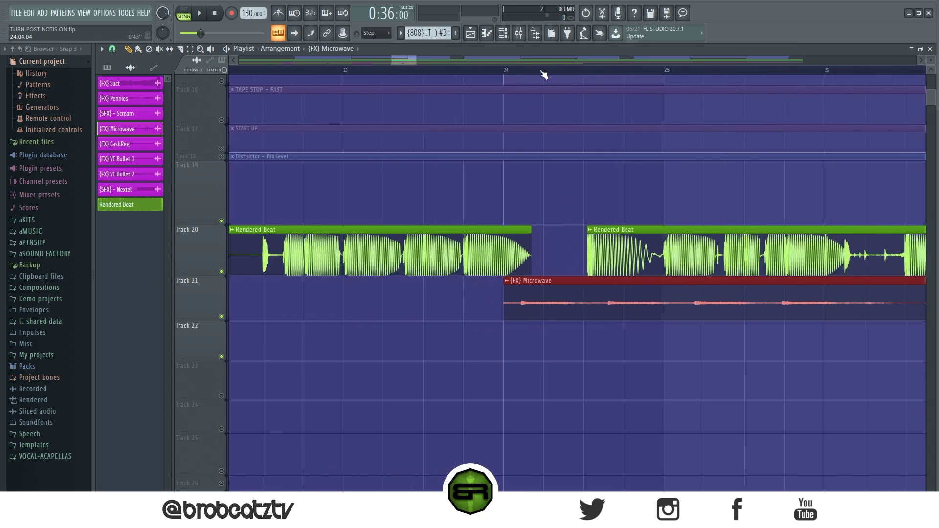
pyautogui.moveTo(556, 306); pyautogui.dragTo(570, 307)
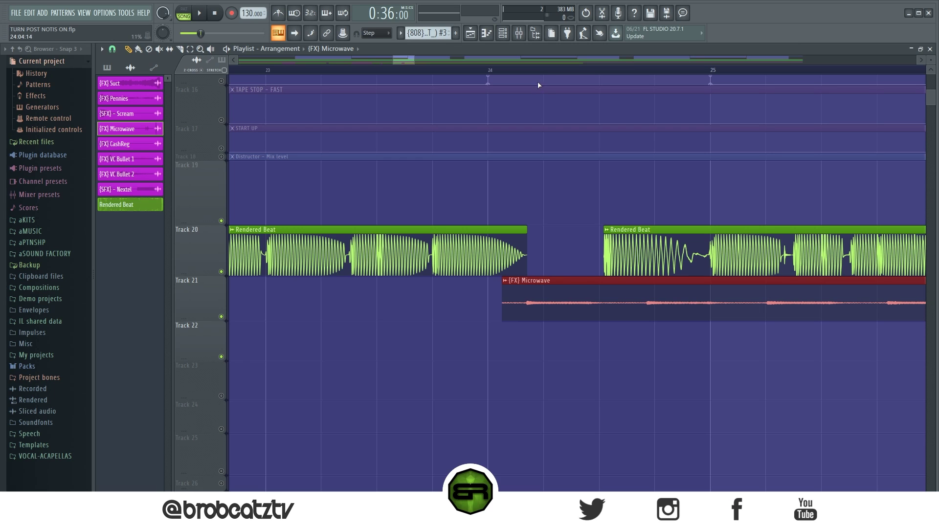
# Move the Rendered Beat section after the gap to start at about bar 27.5, near the end of the Microwave clip.
pyautogui.scroll(-6, 538, 83)
pyautogui.moveTo(384, 230); pyautogui.dragTo(524, 229)
pyautogui.scroll(3, 506, 64)
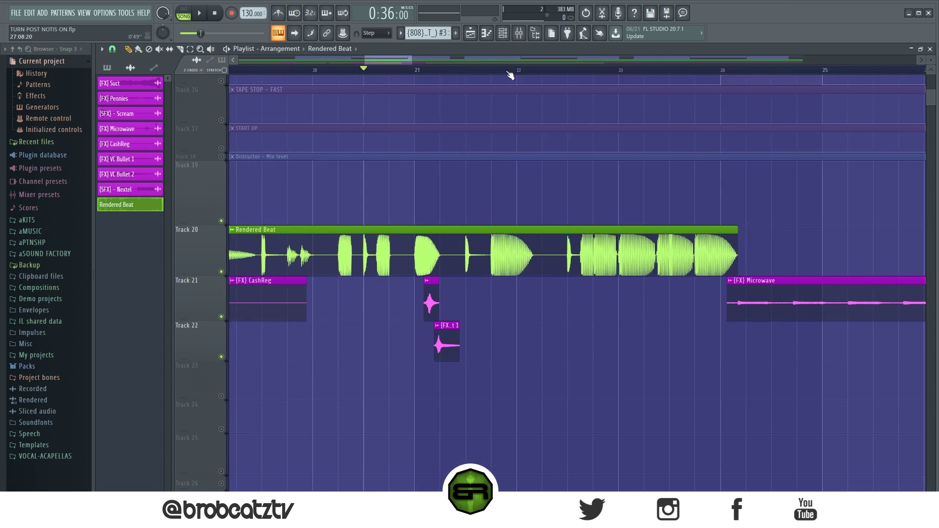
pyautogui.moveTo(386, 58); pyautogui.dragTo(430, 79)
pyautogui.scroll(3, 455, 74)
pyautogui.moveTo(553, 225); pyautogui.dragTo(553, 249)
pyautogui.moveTo(505, 265); pyautogui.dragTo(504, 271)
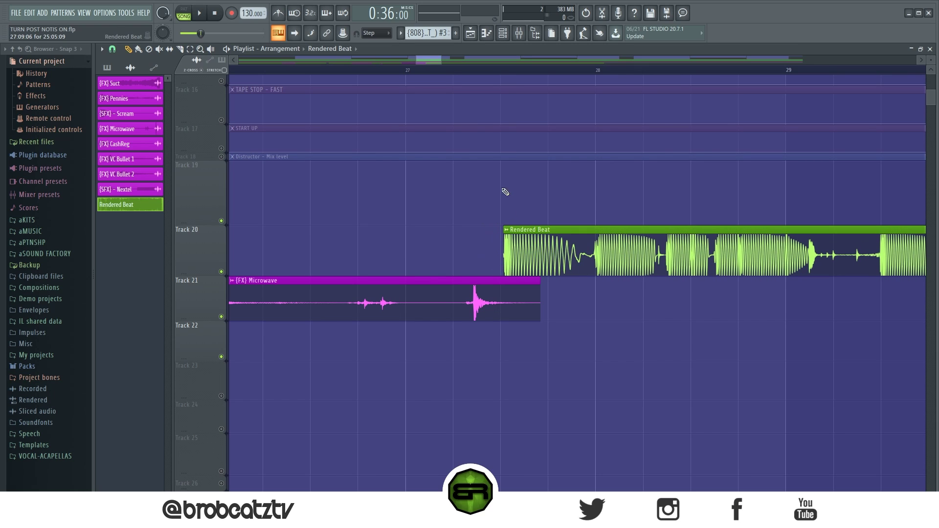
# Slice the Rendered Beat at about bars 30.5 and 30.75 and delete the short piece between the cuts.
pyautogui.scroll(-3, 466, 76)
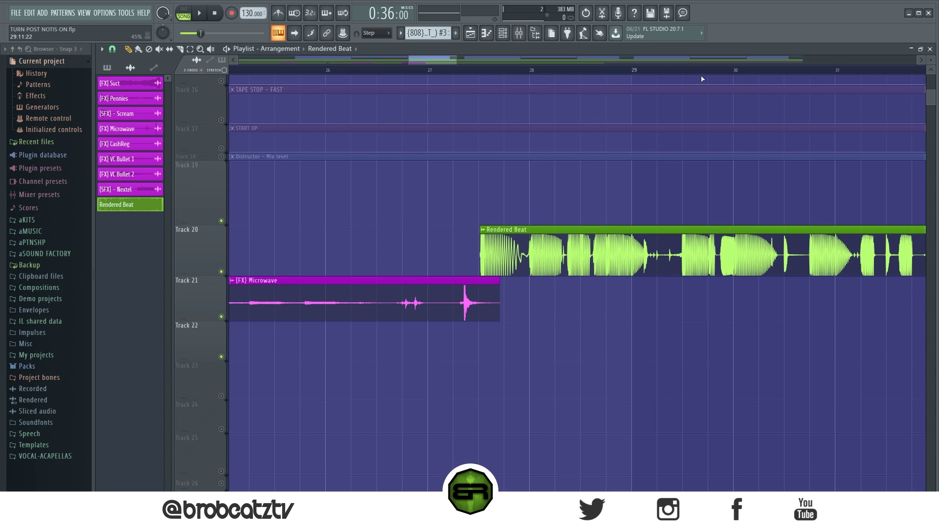
pyautogui.moveTo(447, 59); pyautogui.dragTo(462, 60)
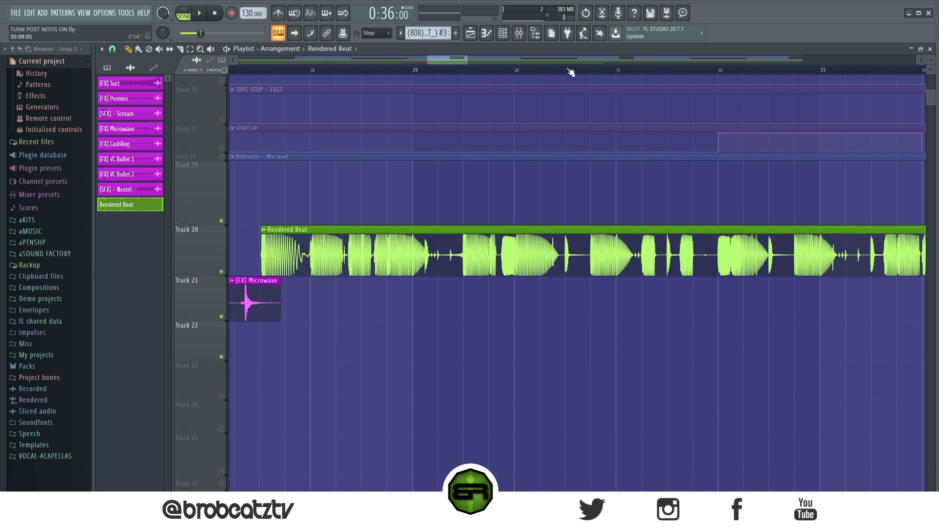
pyautogui.scroll(5, 571, 70)
pyautogui.scroll(4, 576, 71)
pyautogui.scroll(-2, 477, 70)
pyautogui.scroll(-3, 478, 70)
pyautogui.moveTo(457, 59); pyautogui.dragTo(437, 60)
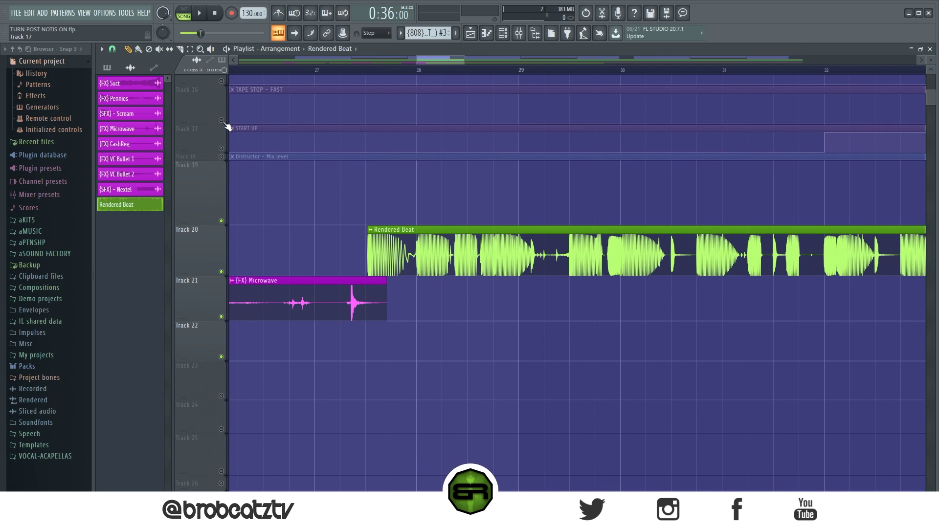
pyautogui.moveTo(673, 286); pyautogui.dragTo(672, 289)
pyautogui.moveTo(698, 228); pyautogui.dragTo(697, 277)
pyautogui.rightClick(680, 251)
# Place the (FX) Pennies clip on track 21 under the short gap at about bar 30.5.
pyautogui.moveTo(141, 98); pyautogui.dragTo(696, 299)
pyautogui.scroll(-3, 335, 73)
pyautogui.scroll(-3, 438, 60)
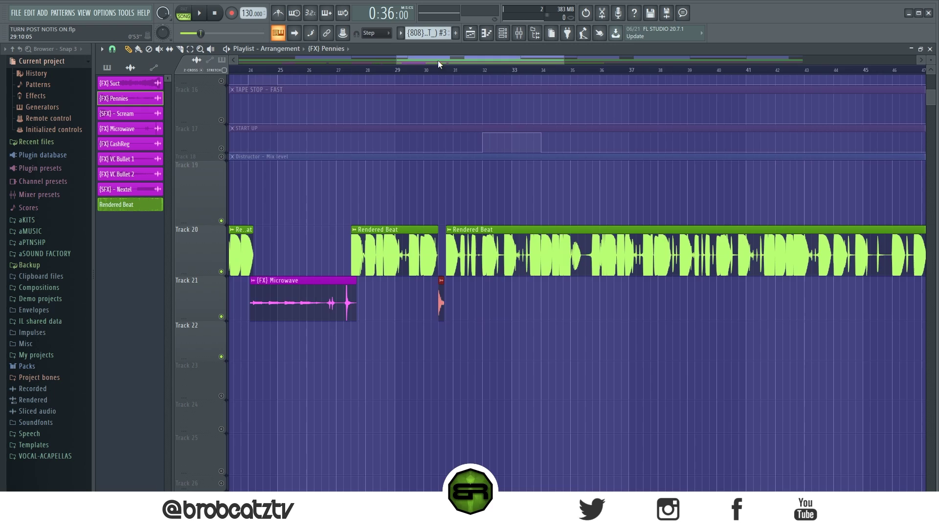
# Play the arrangement from bar 22 through the Microwave and Pennies transitions, and look over the whole clip layout.
pyautogui.click(408, 70)
pyautogui.click(377, 70)
pyautogui.press('space')
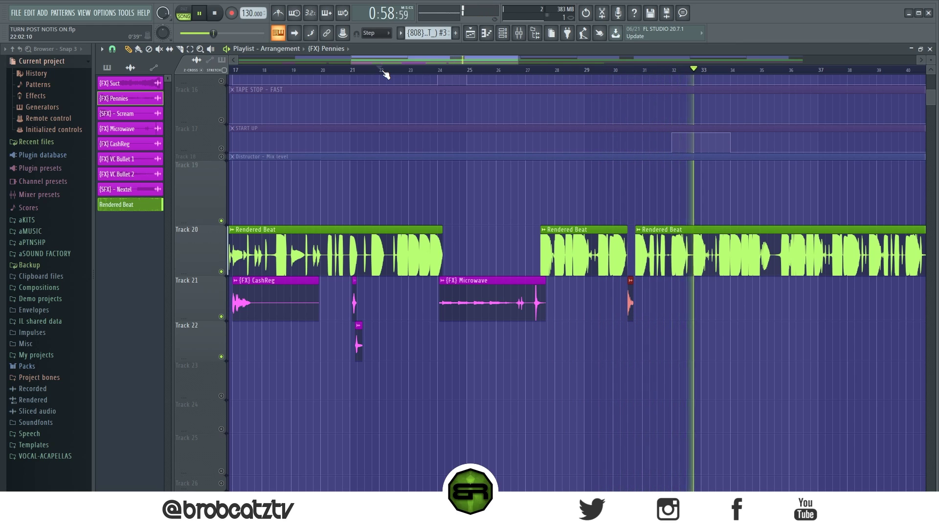
pyautogui.press('space')
pyautogui.scroll(-3, 385, 73)
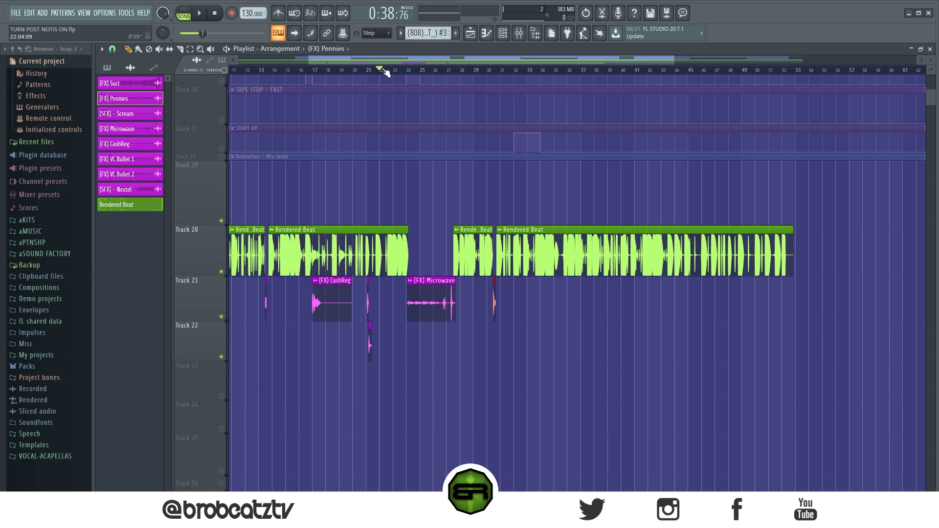
pyautogui.scroll(3, 385, 73)
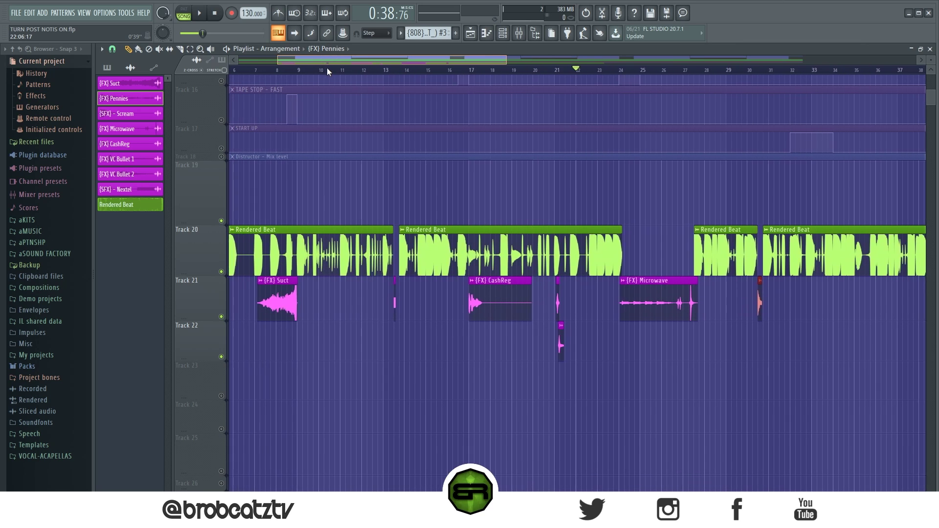